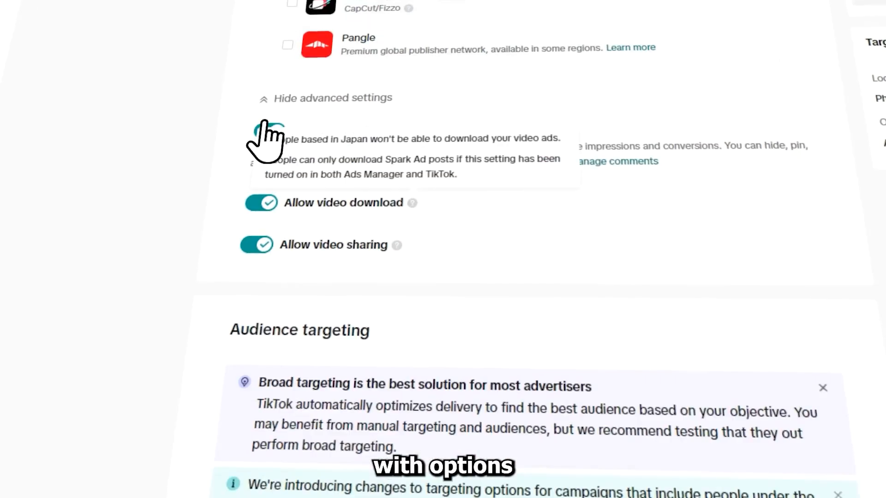
Toggle the video sharing and video download options in the ad group's advanced placement settings
left_click(257, 244)
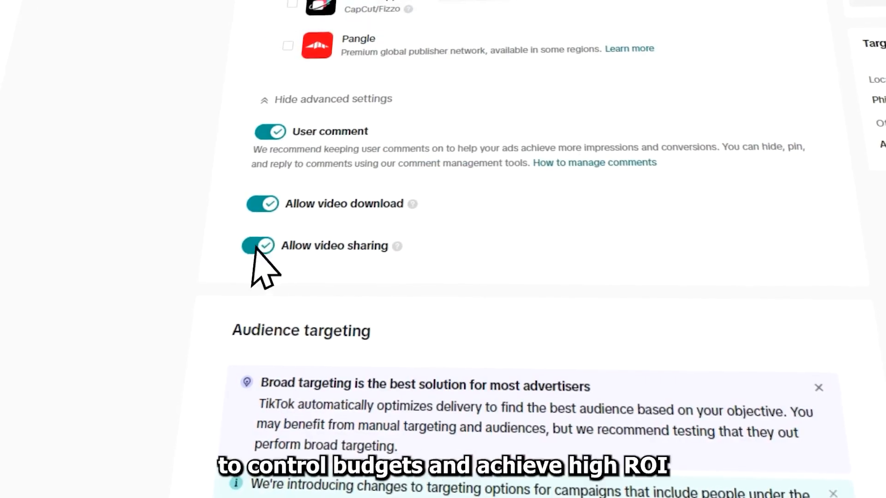
left_click(261, 203)
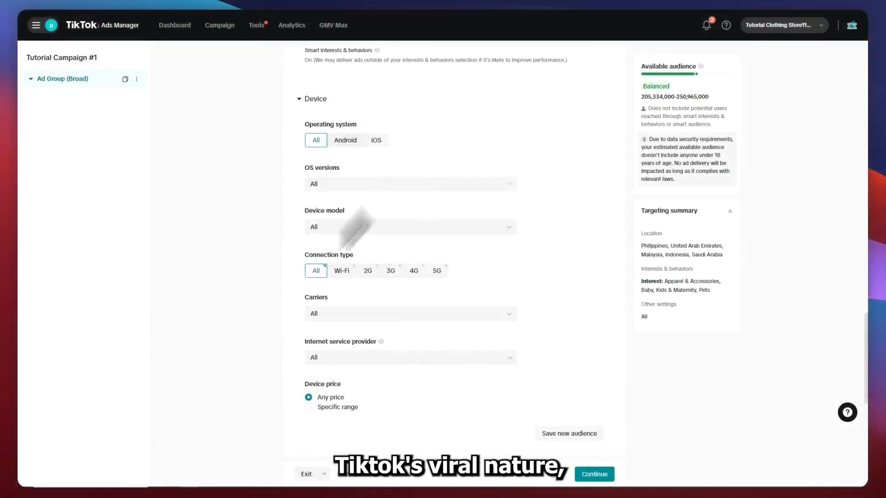
left_click(315, 99)
Set the ad group's daily budget to 30 USD
scroll(323, 104, "down", 1)
left_click_drag(369, 172, 495, 163)
left_click(461, 234)
left_click(496, 172)
left_click_drag(528, 234, 488, 231)
key("BackSpace")
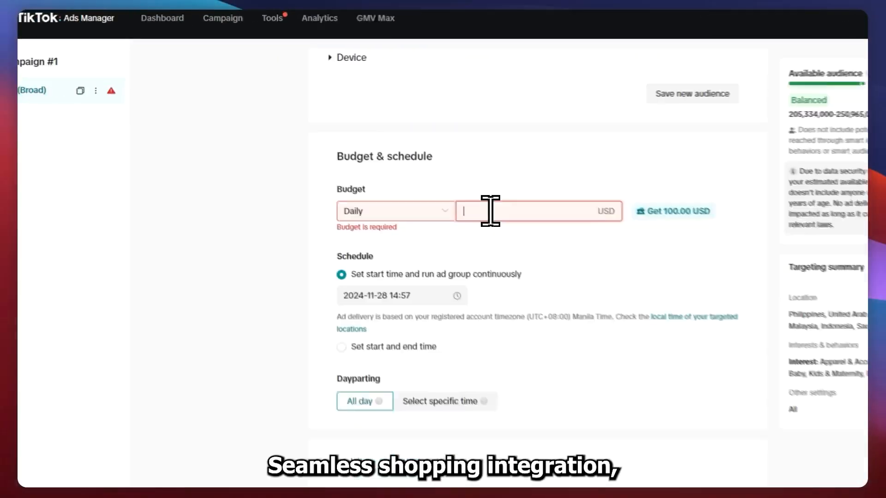
type("30")
left_click(446, 188)
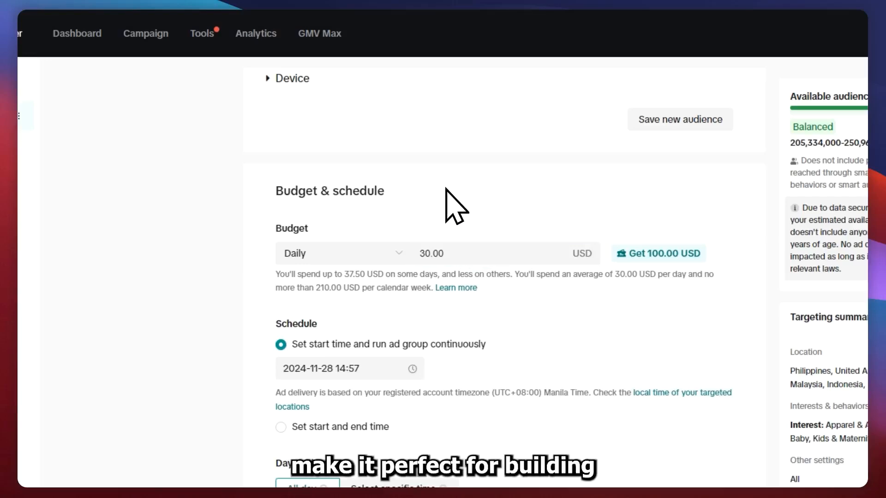
scroll(300, 240, "down", 2)
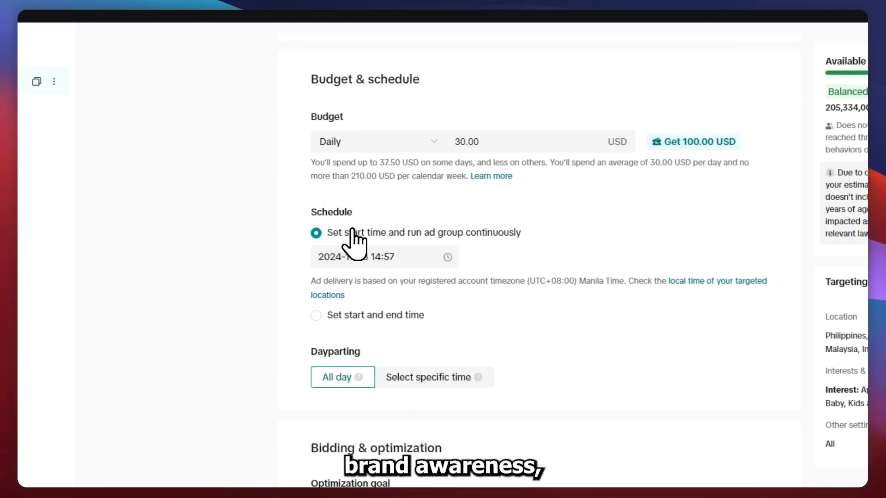
left_click(388, 254)
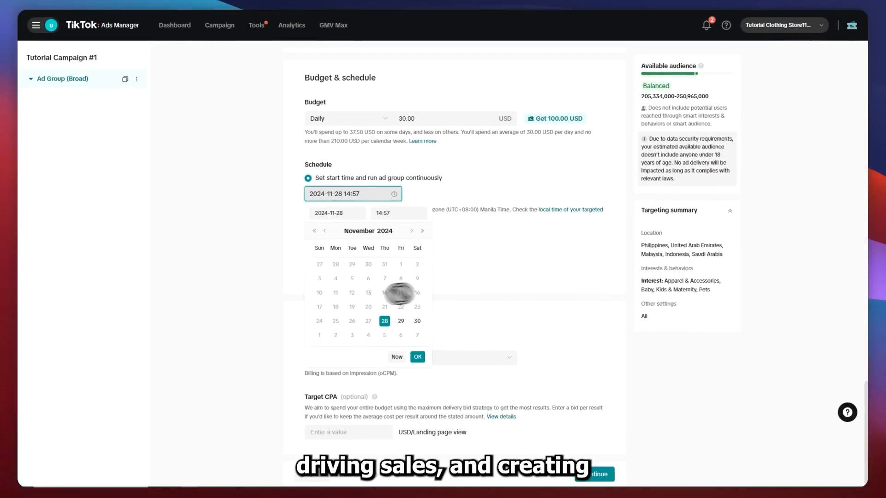
left_click(316, 315)
left_click(295, 161)
left_click(370, 352)
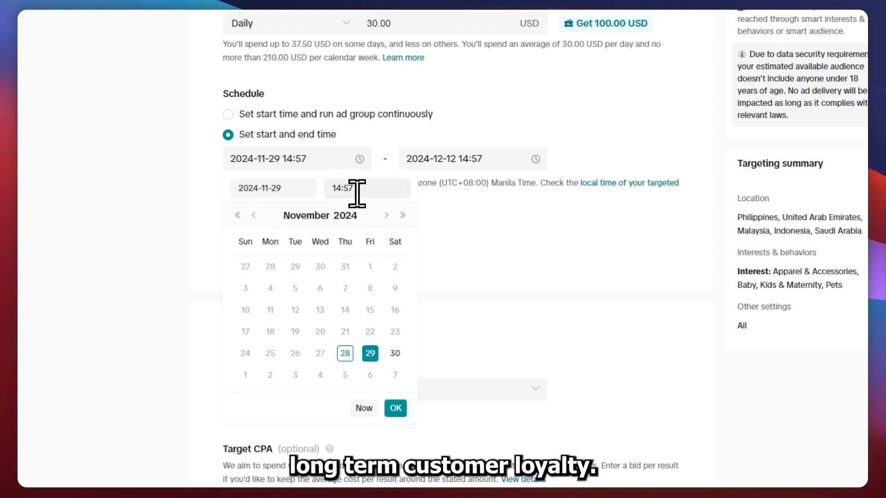
left_click(457, 162)
left_click(546, 309)
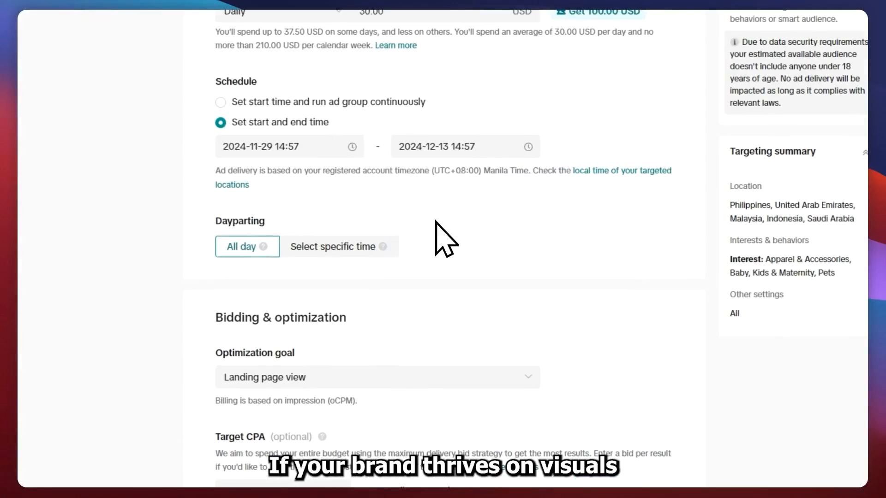
left_click(305, 259)
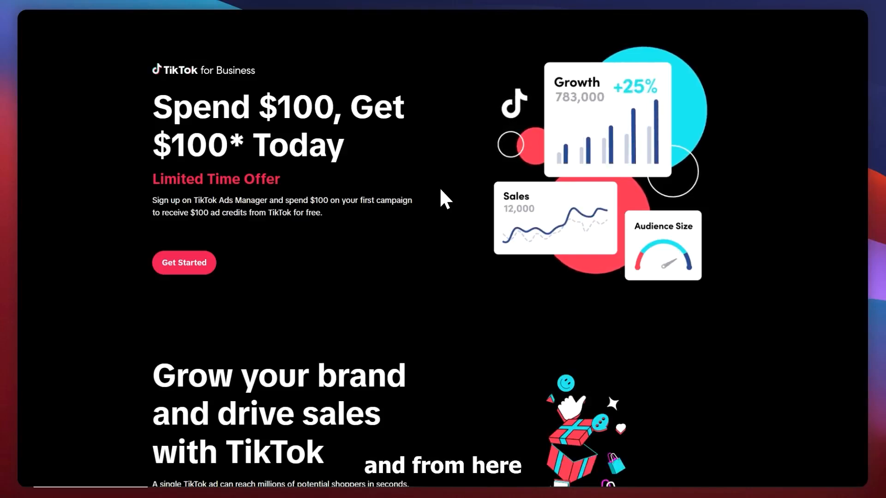
Open TikTok for Business's advertiser account sign-up form and set its terms agreement and e-mail subscription checkboxes
left_click(197, 267)
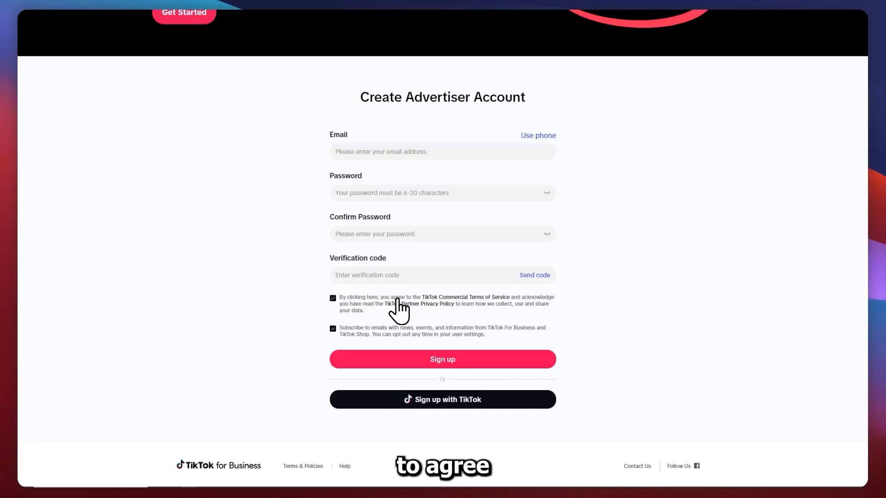
left_click_drag(393, 298, 451, 298)
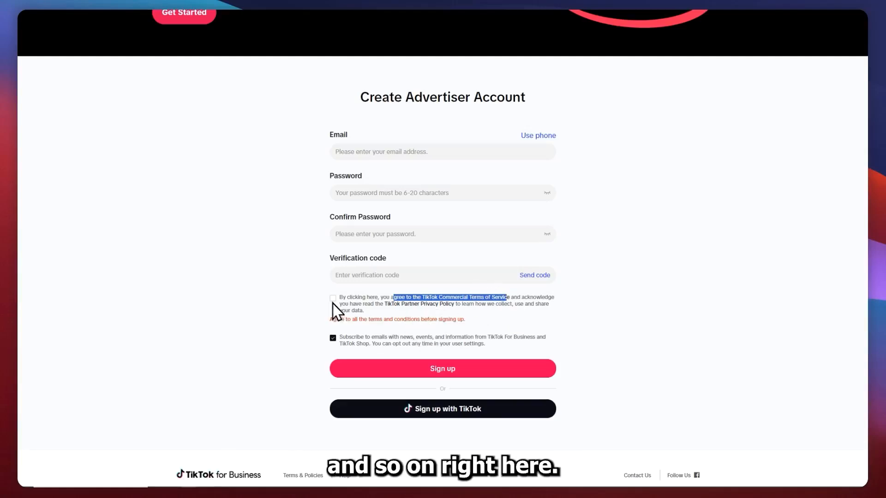
left_click(333, 299)
left_click(332, 328)
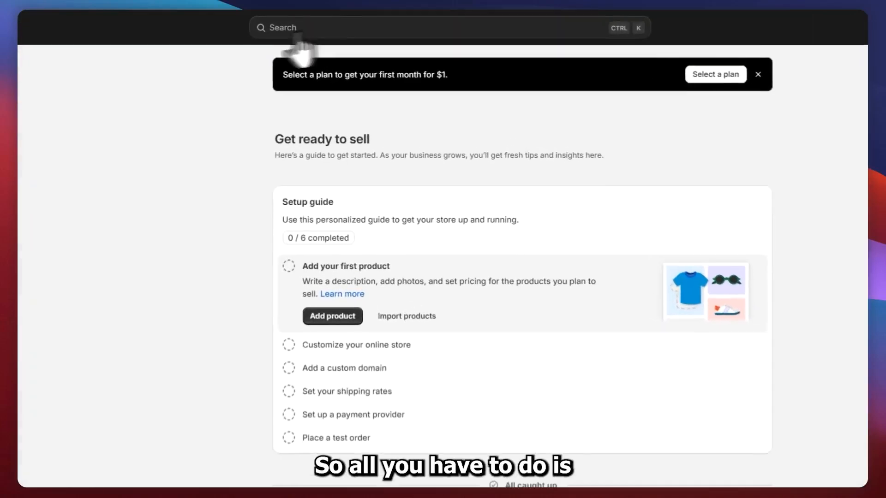
Search for tiktok from the Shopify admin and show the matches in the Shopify App Store
left_click(302, 29)
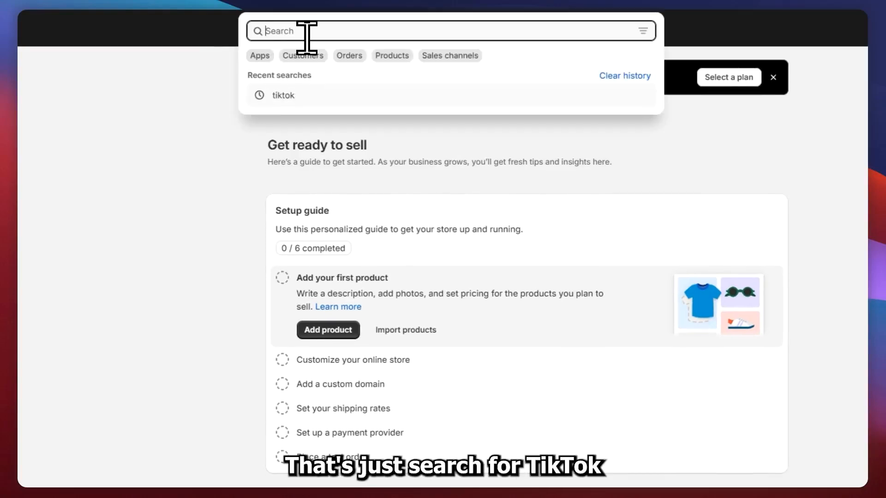
type("tiktok")
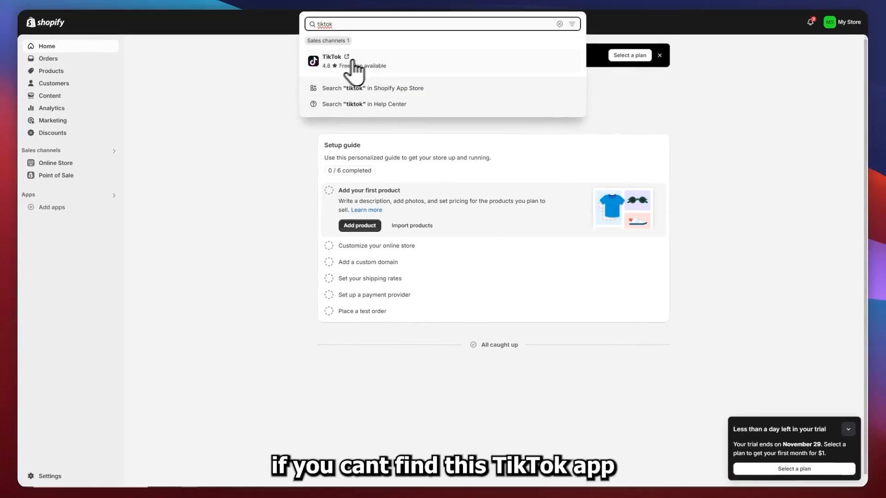
left_click(328, 87)
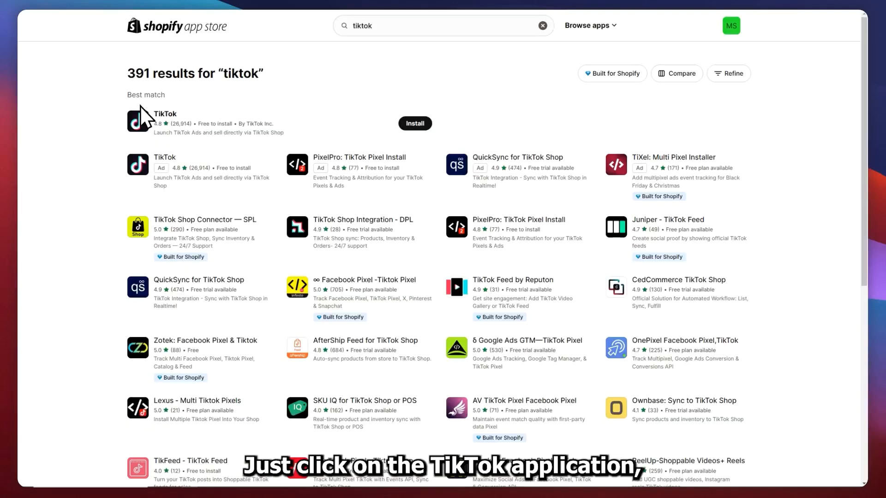
Install the TikTok app by TikTok Inc. on the store and approve its requested data access
left_click(233, 128)
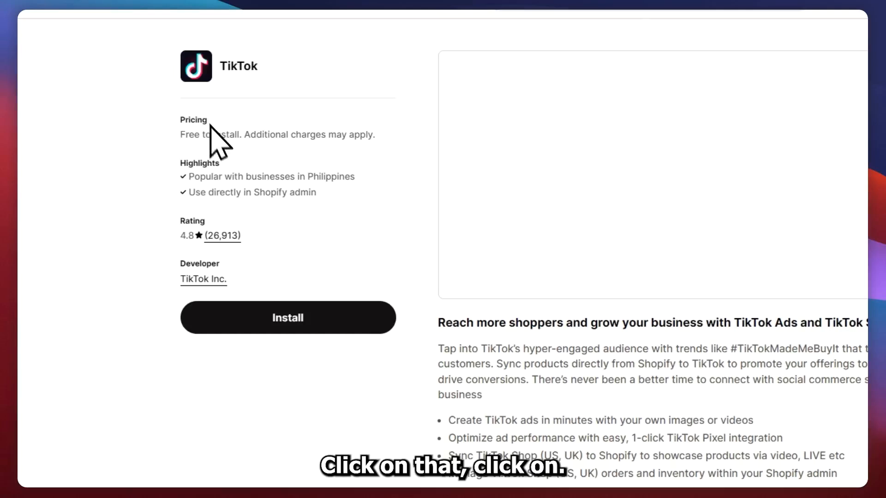
left_click(286, 317)
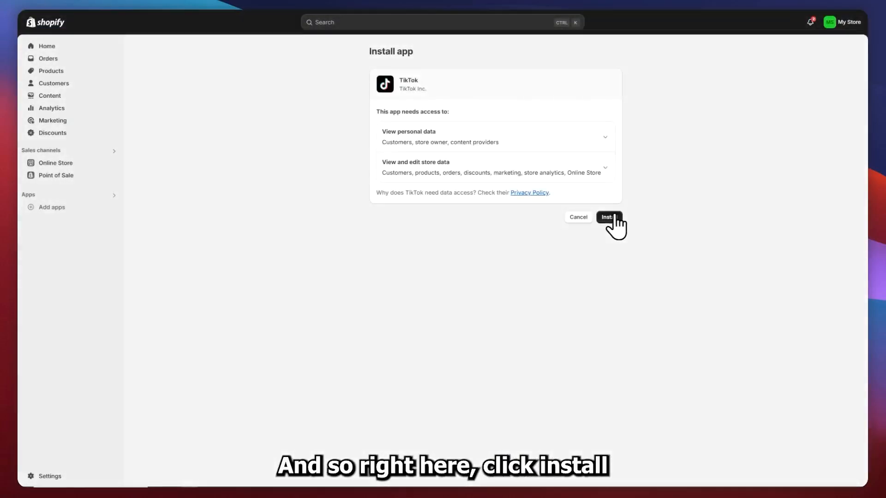
left_click(608, 217)
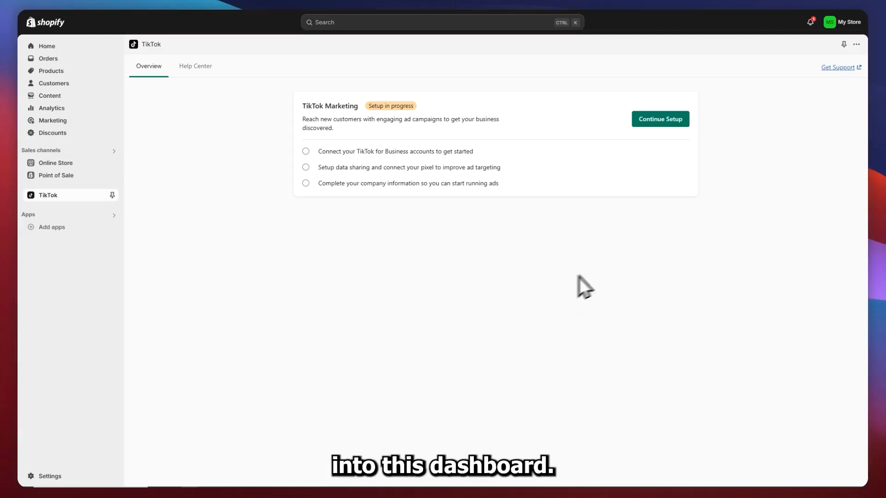
Continue the TikTok Marketing setup and connect the TikTok For Business account to Shopify
left_click(659, 121)
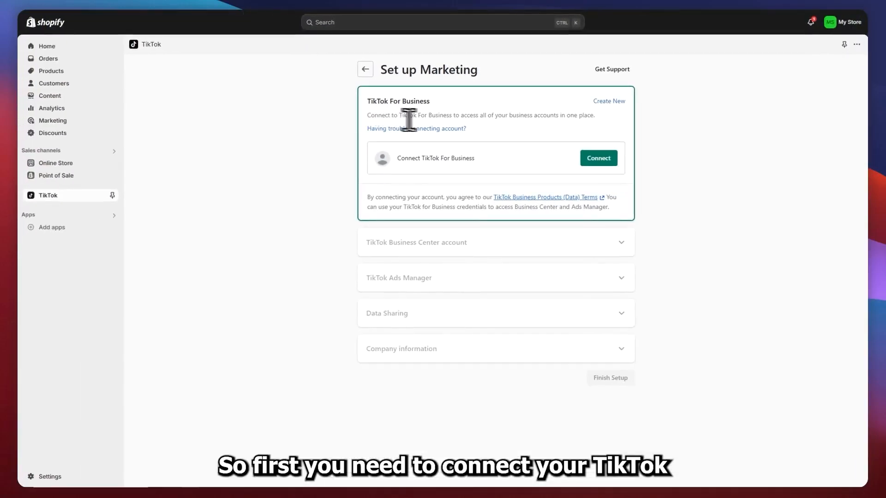
left_click_drag(394, 116, 448, 118)
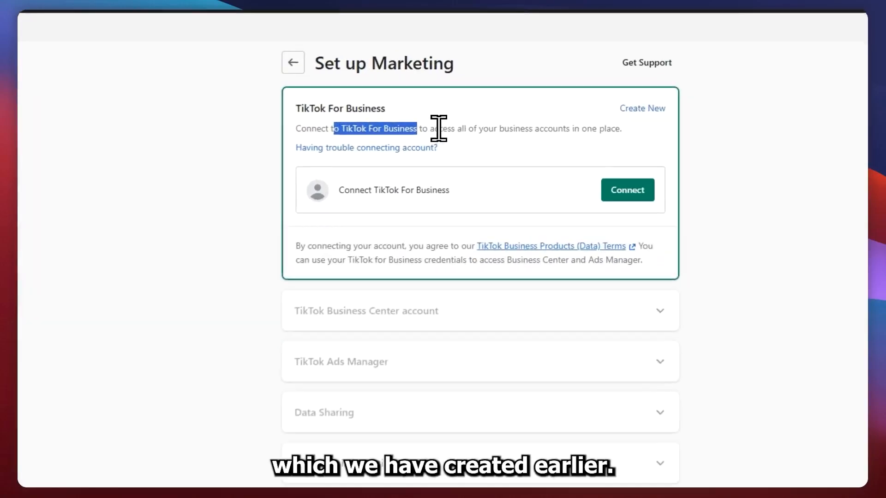
left_click(467, 114)
left_click(634, 196)
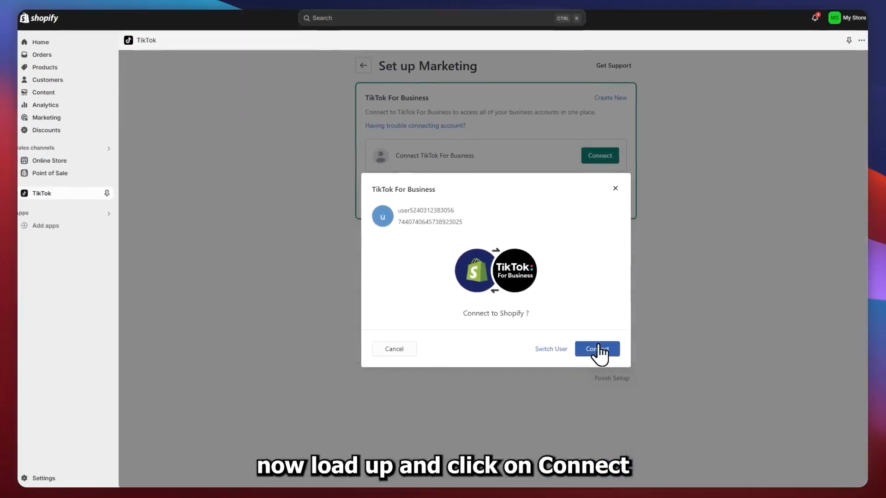
left_click(628, 386)
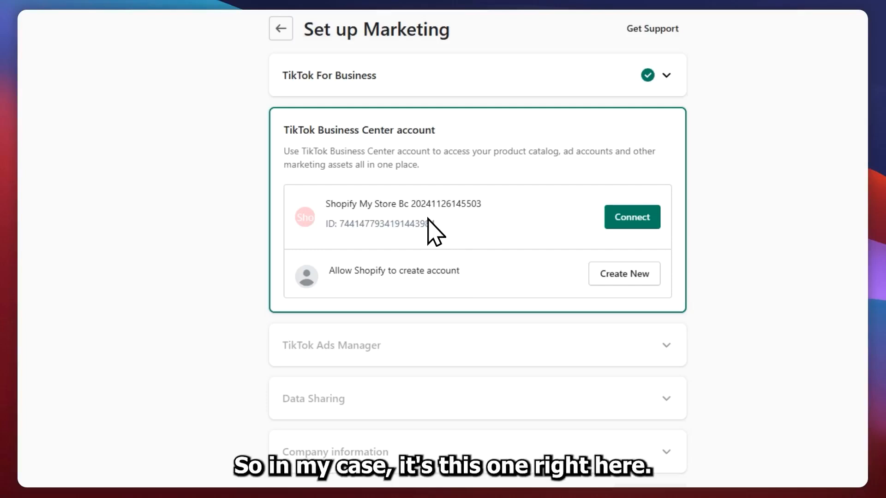
Connect the existing Shopify My Store account as the TikTok Business Center account
left_click_drag(434, 224, 325, 192)
left_click(491, 220)
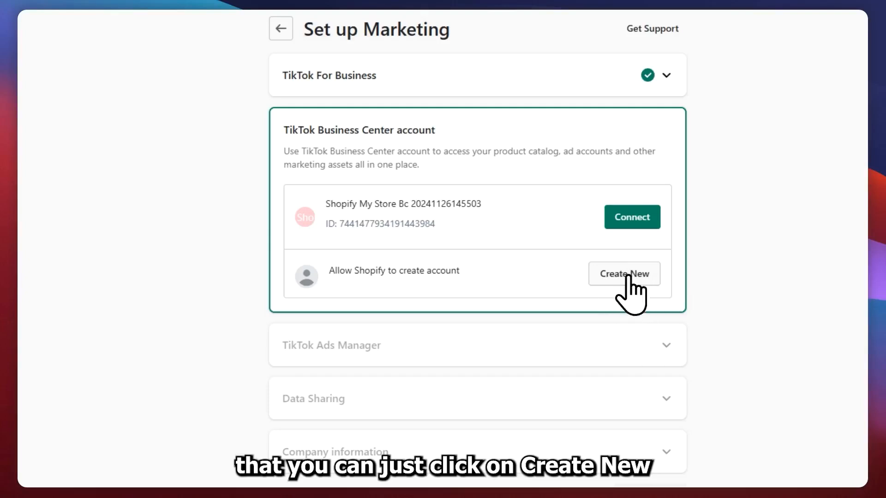
left_click(633, 217)
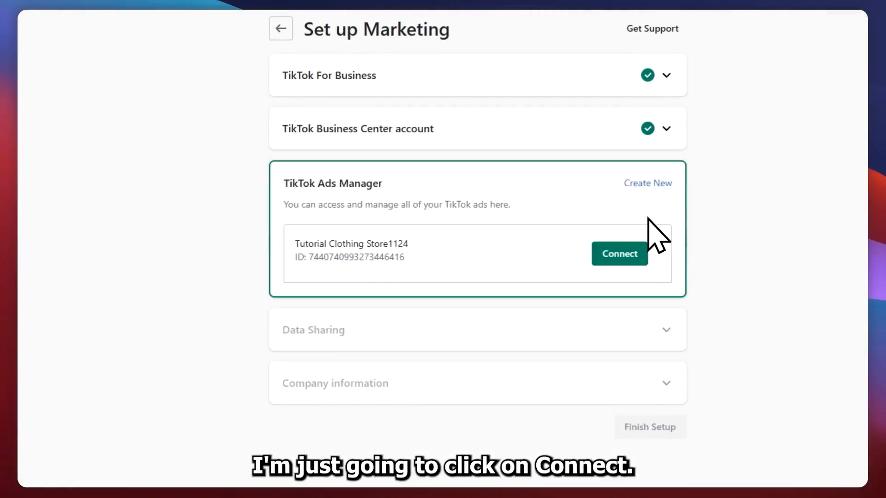
Connect the Tutorial Clothing Store ad account under TikTok Ads Manager
left_click_drag(301, 208, 425, 261)
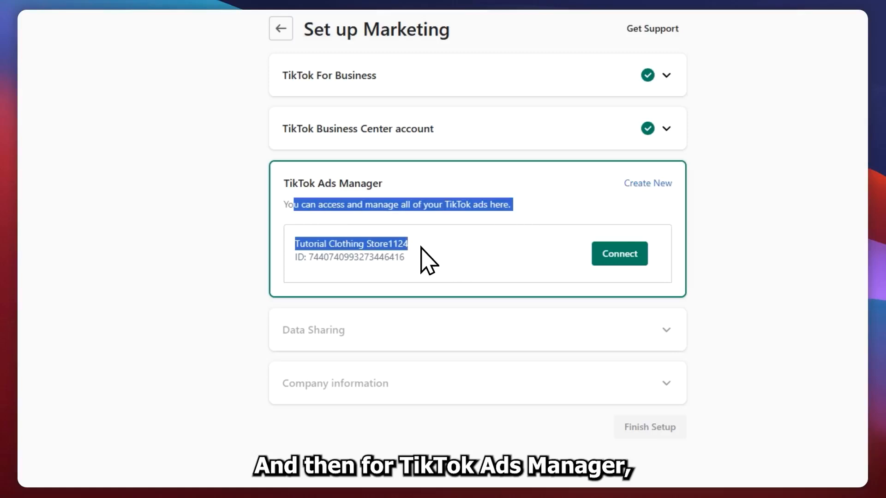
left_click(404, 241)
left_click(511, 269)
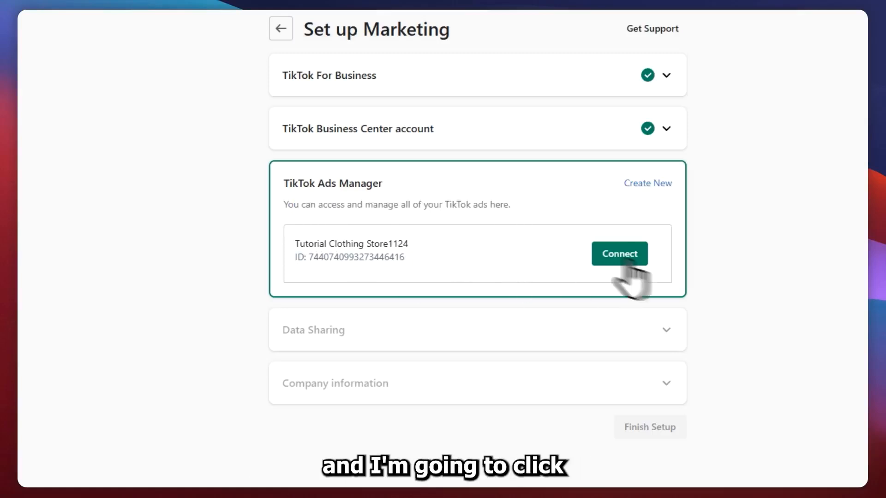
left_click(627, 257)
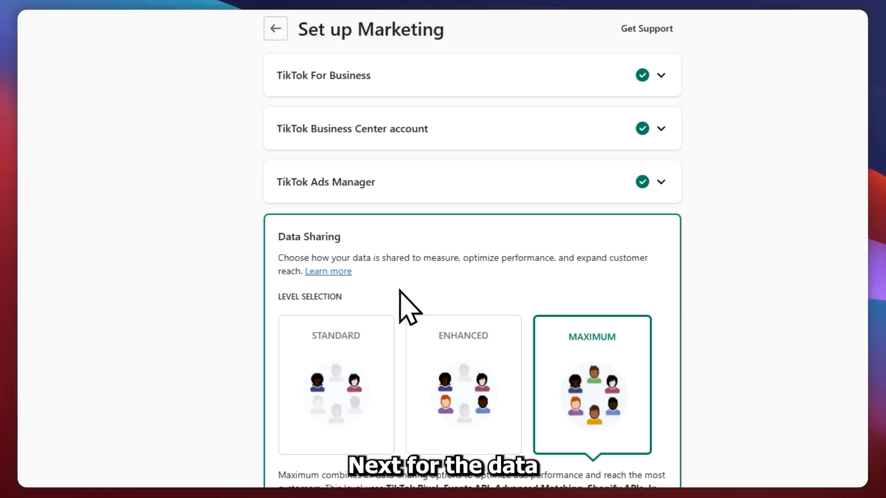
Set the customer data sharing level to Maximum and confirm it with the existing TikTok Pixel for Shopify
scroll(369, 323, "down", 2)
scroll(342, 275, "down", 2)
left_click(488, 199)
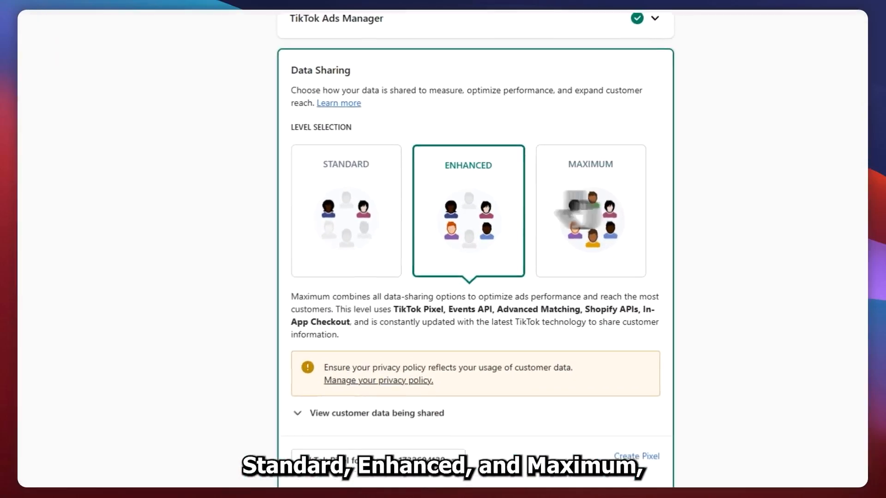
left_click(597, 195)
left_click(369, 224)
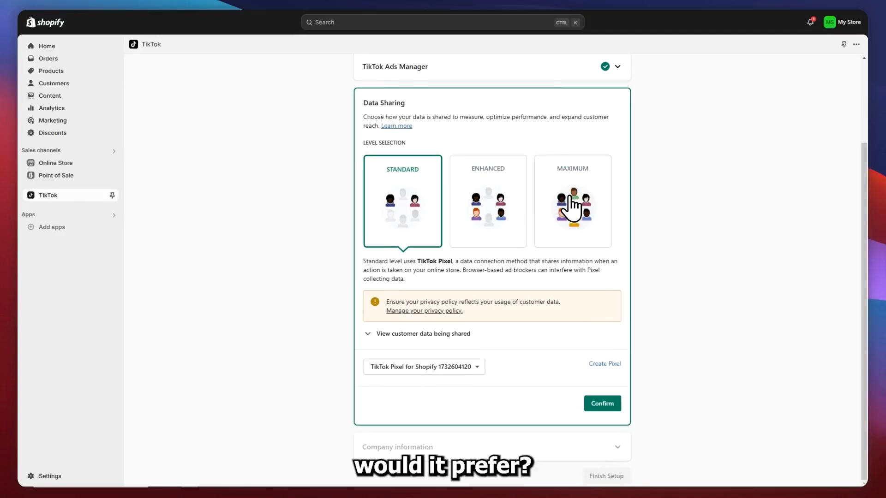
left_click(579, 198)
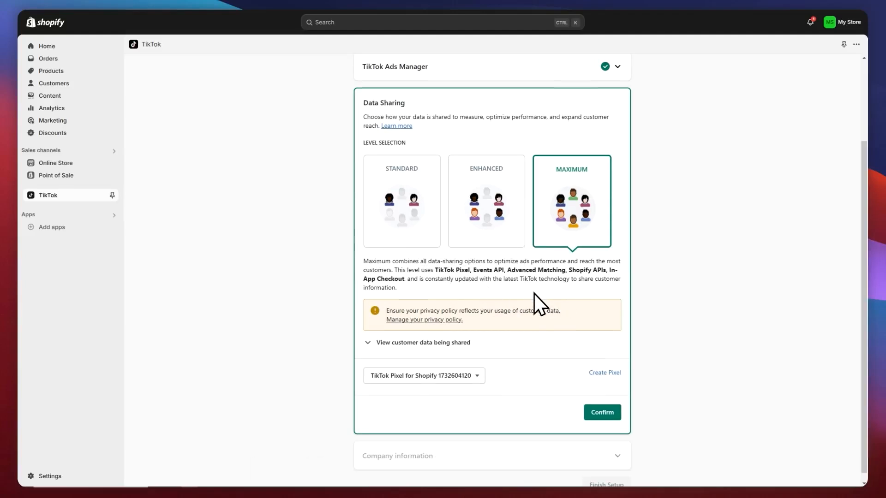
left_click(602, 412)
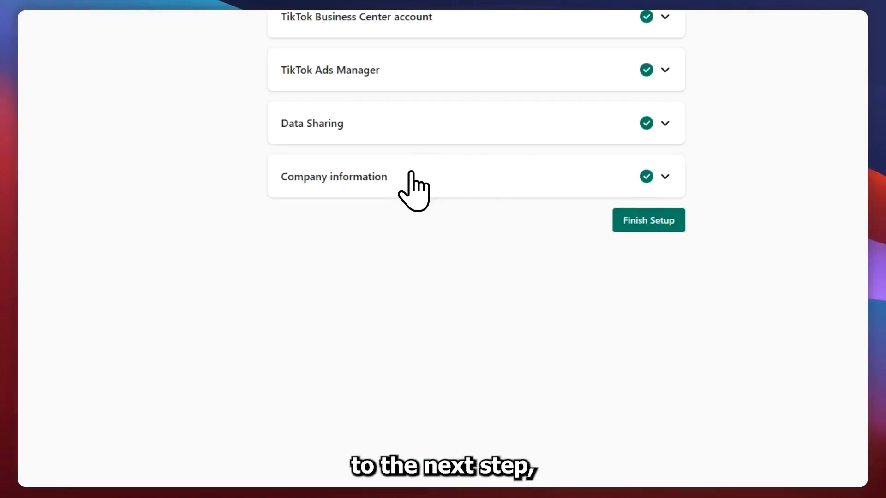
Check the company information section and finish the TikTok marketing setup
left_click(364, 177)
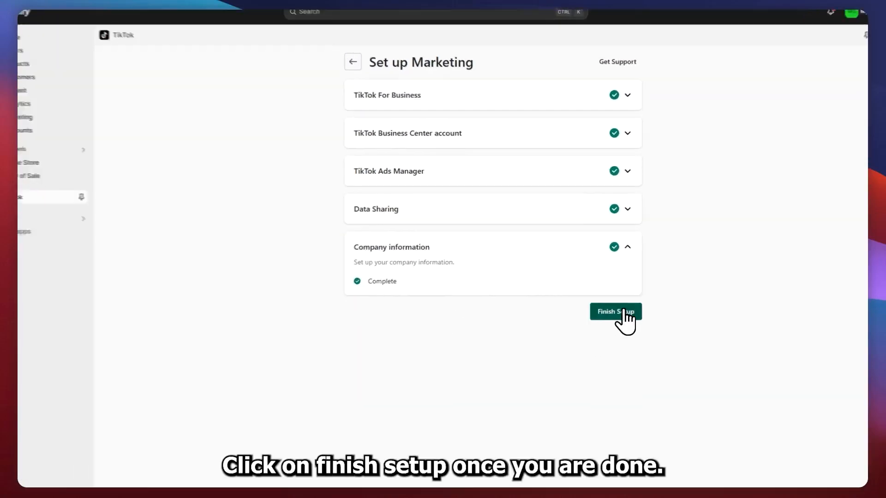
left_click(624, 313)
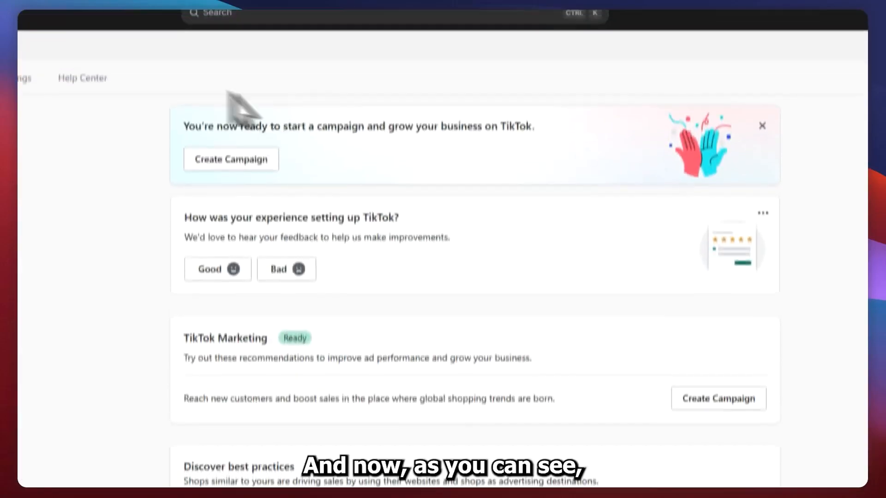
Review the campaign start notice on the TikTok overview and open the TikTok app's settings
left_click_drag(184, 62, 456, 66)
left_click_drag(496, 147, 549, 174)
left_click(525, 194)
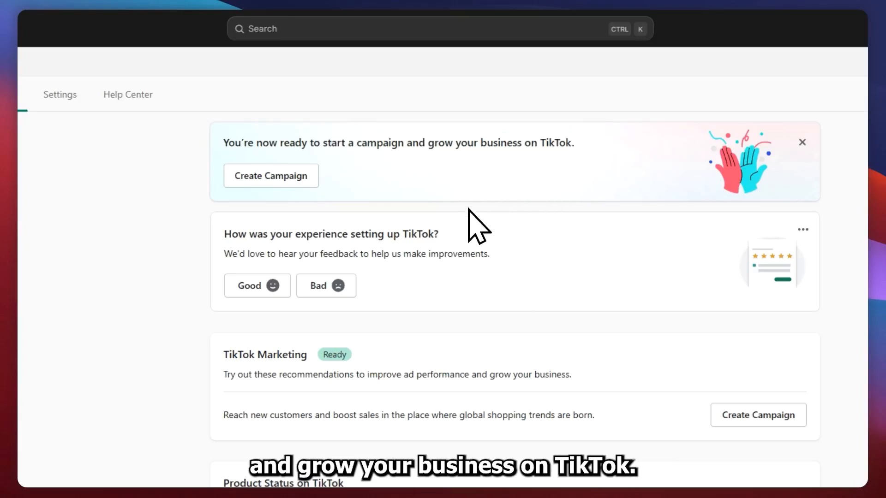
left_click(60, 94)
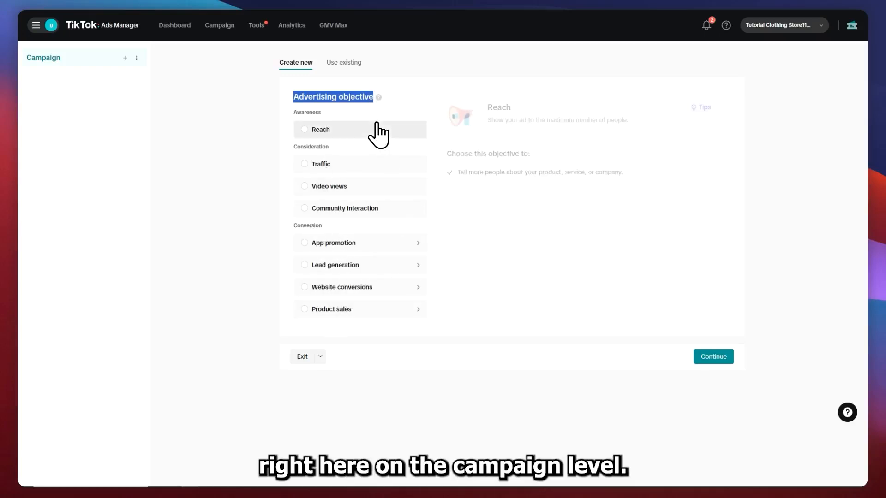
Review the campaign's advertising objectives and the optimization location and placement settings of Ad Group (Broad)
left_click(361, 145)
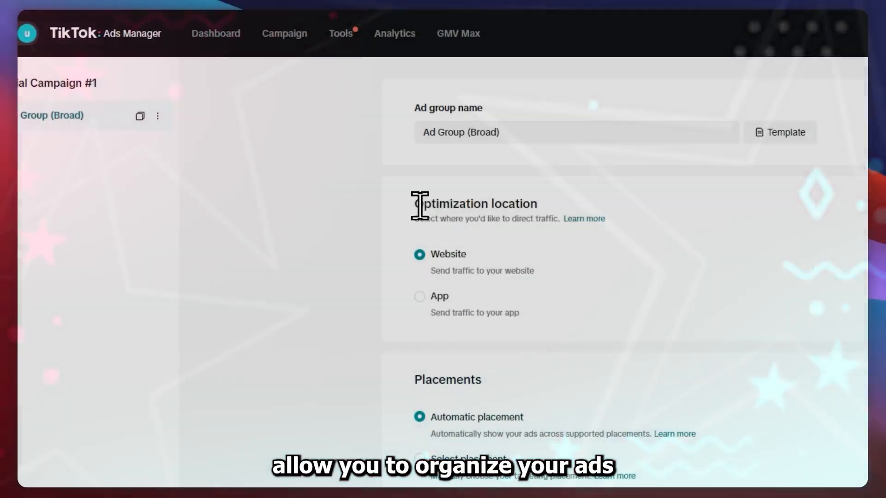
left_click_drag(415, 219, 562, 221)
left_click(371, 219)
scroll(432, 236, "down", 1)
scroll(427, 240, "up", 1)
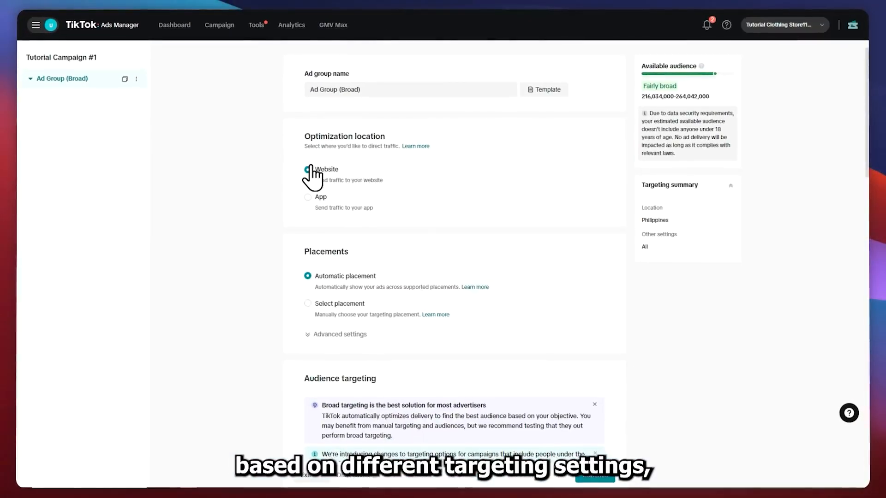
scroll(325, 150, "down", 3)
scroll(325, 185, "up", 3)
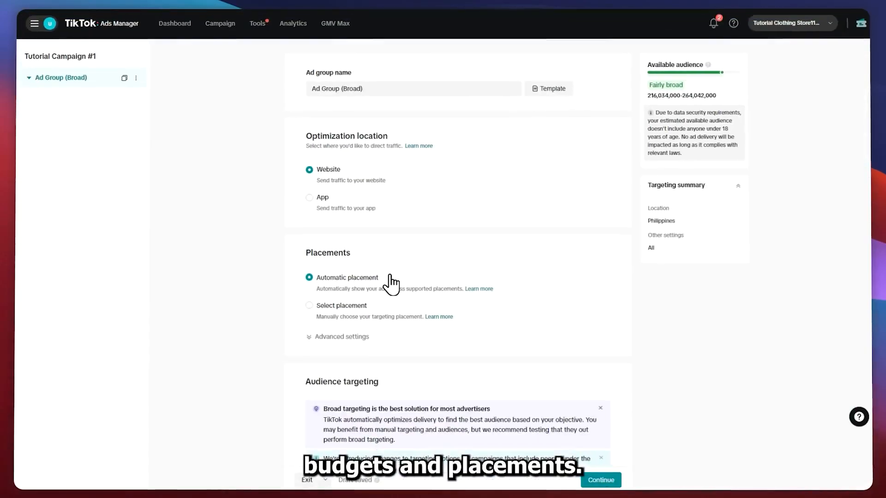
Switch the ad group to manually selected placements, keeping only TikTok and excluding Global App Bundle and Pangle
left_click(343, 305)
scroll(343, 307, "down", 1)
left_click(325, 379)
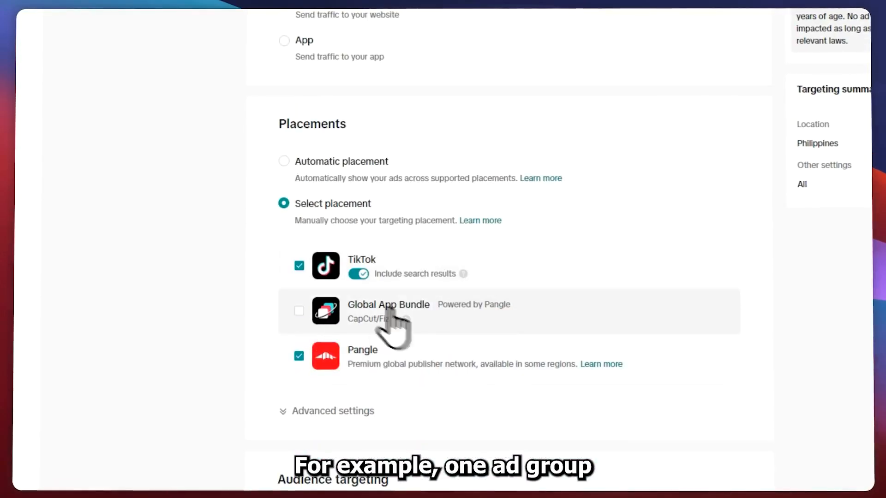
triple_click(393, 318)
left_click(300, 312)
left_click(301, 354)
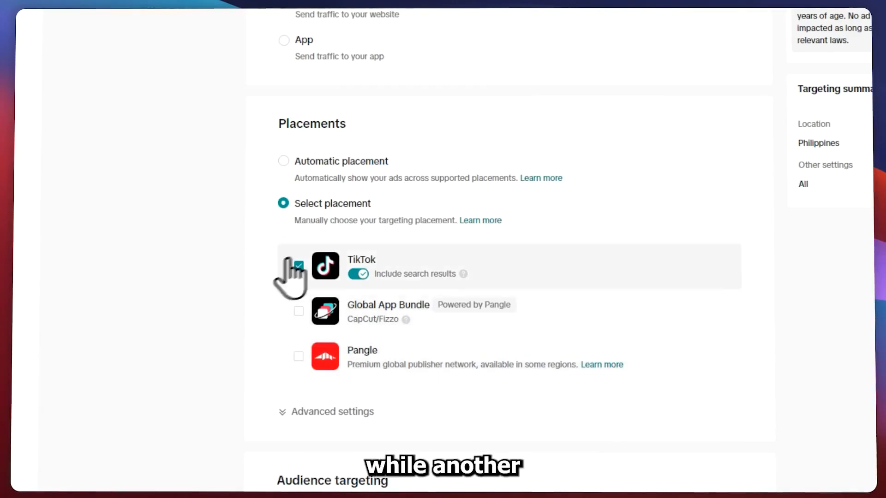
Go through the ad group's remaining options from audience targeting onward and move on to the ad's settings
scroll(342, 258, "down", 3)
scroll(330, 133, "down", 3)
left_click(330, 136)
left_click(291, 273)
left_click(290, 235)
left_click(291, 169)
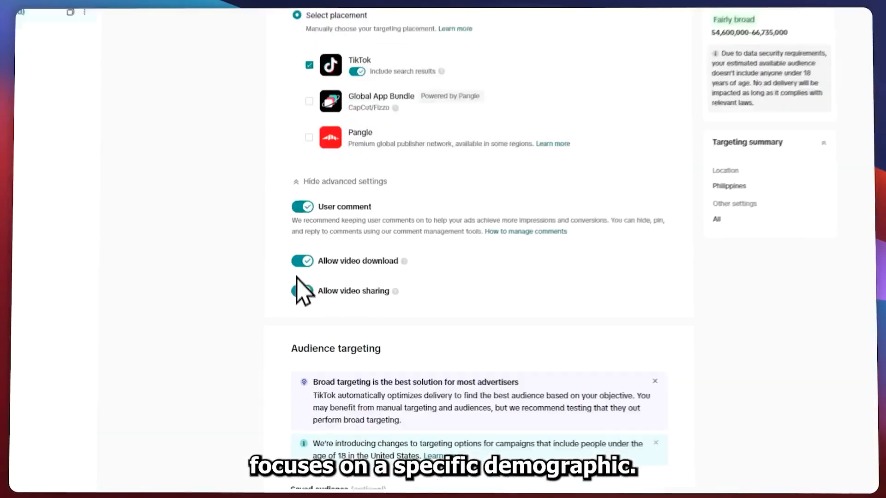
left_click(607, 231)
scroll(353, 88, "down", 7)
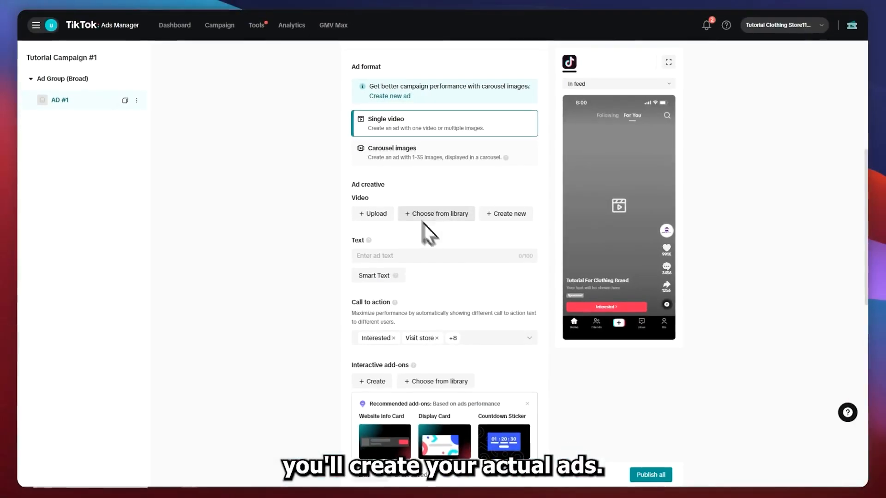
Add the "Pink and Red Typographic" video from the video library as the ad creative
left_click(424, 217)
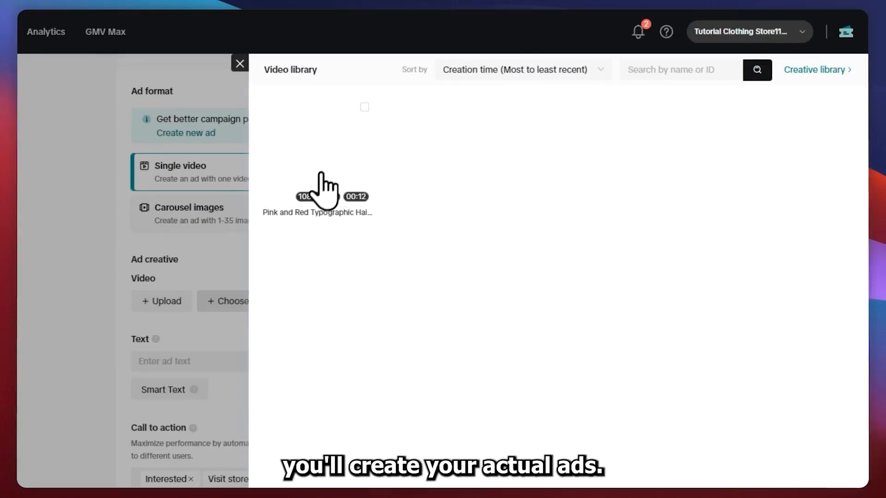
left_click(511, 164)
left_click(839, 471)
Set the ad text to "BUY 1 TAKE 1 FREE!" and check the Smart Text option
mouse_move(369, 260)
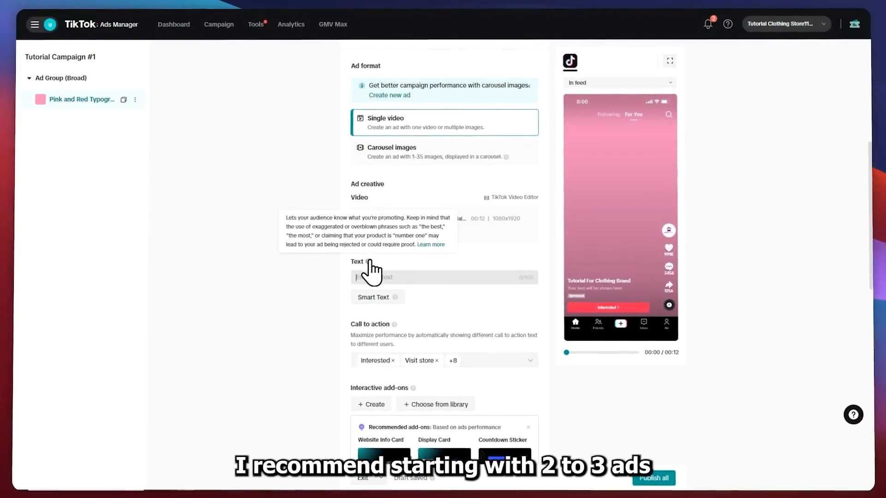
type("BUY 1 TAKE 1")
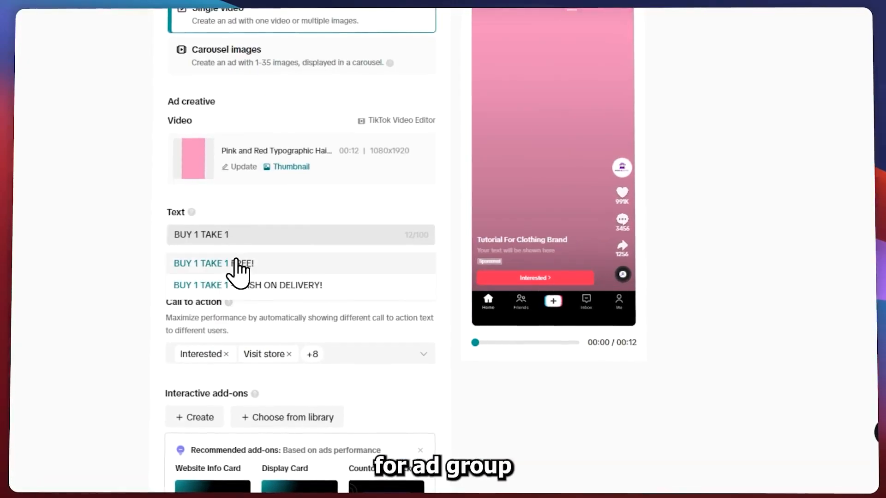
left_click(235, 263)
mouse_move(235, 263)
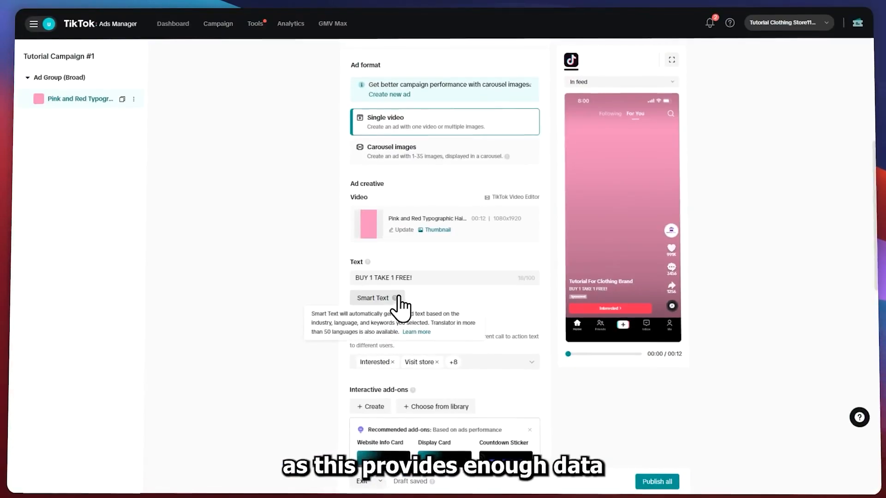
left_click(398, 297)
left_click(427, 46)
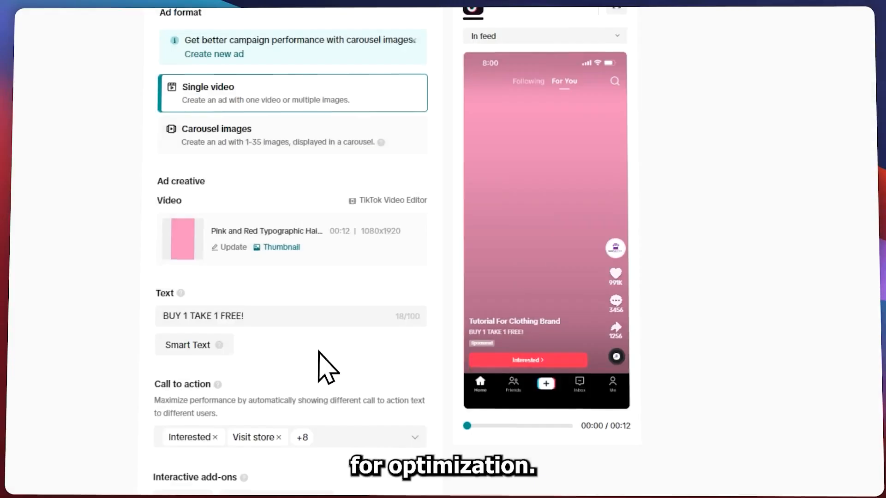
Go through the ad's call-to-action options and deselect Book now
scroll(467, 302, "down", 2)
triple_click(380, 235)
triple_click(437, 275)
left_click(360, 310)
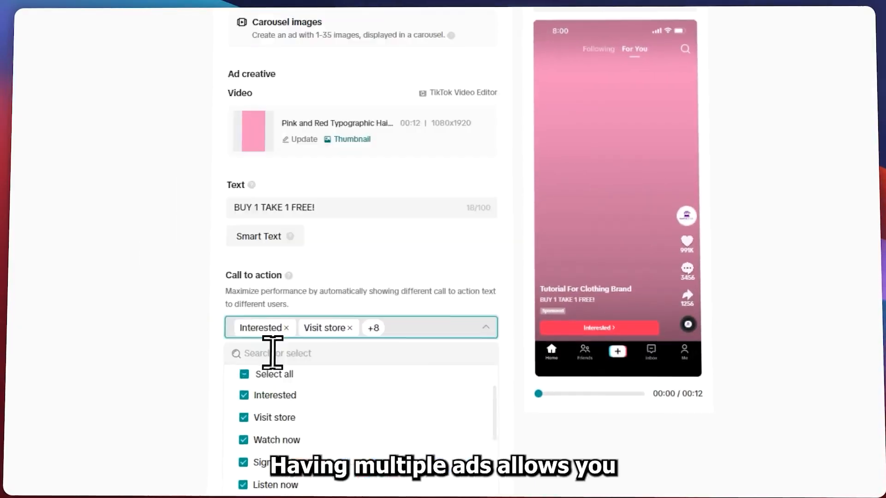
scroll(322, 404, "down", 3)
scroll(419, 341, "up", 3)
left_click(420, 367)
scroll(420, 369, "down", 3)
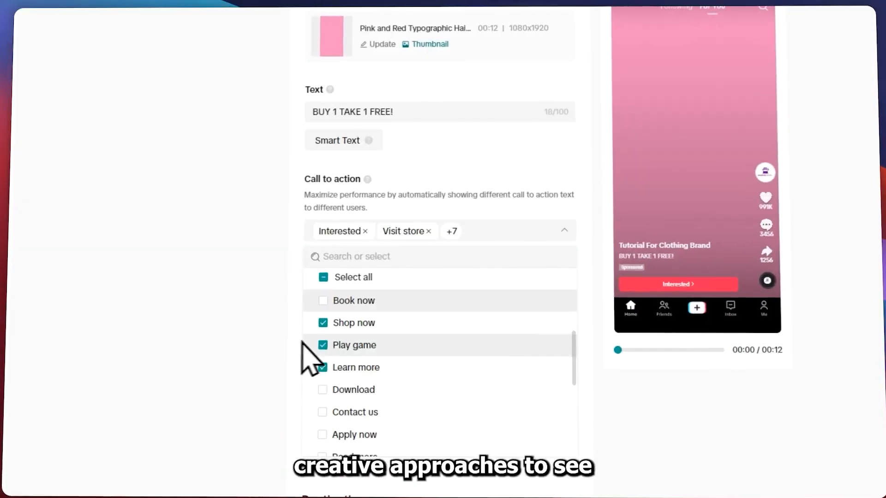
left_click(391, 352)
scroll(324, 335, "down", 3)
left_click(333, 327)
left_click(227, 185)
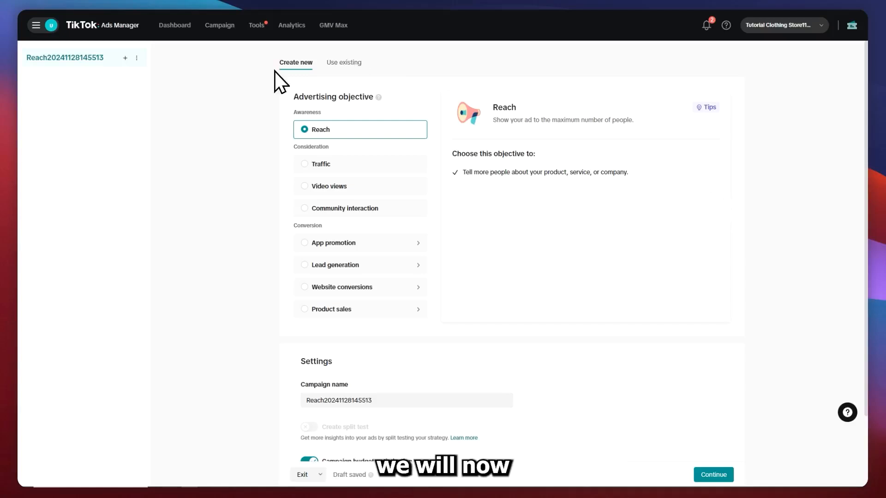
Select Traffic as the campaign's advertising objective and read what the objective is meant for
left_click_drag(293, 96, 337, 98)
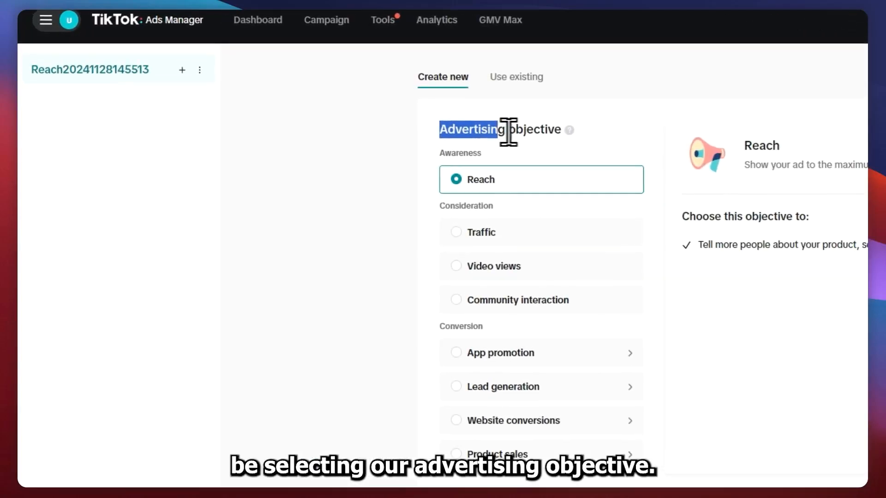
scroll(435, 372, "down", 2)
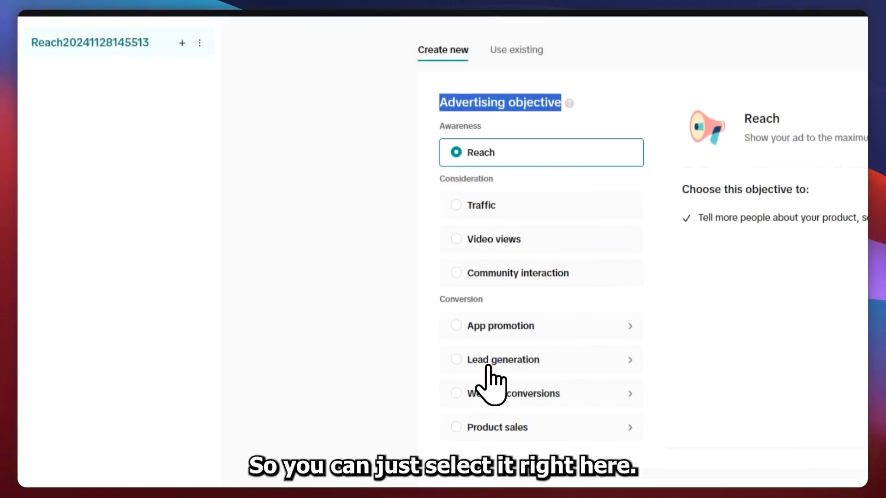
left_click(294, 52)
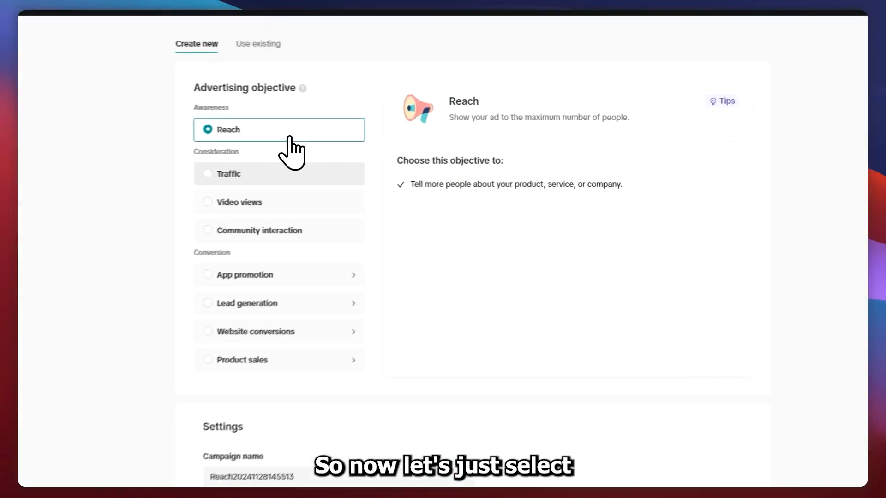
left_click_drag(196, 88, 296, 86)
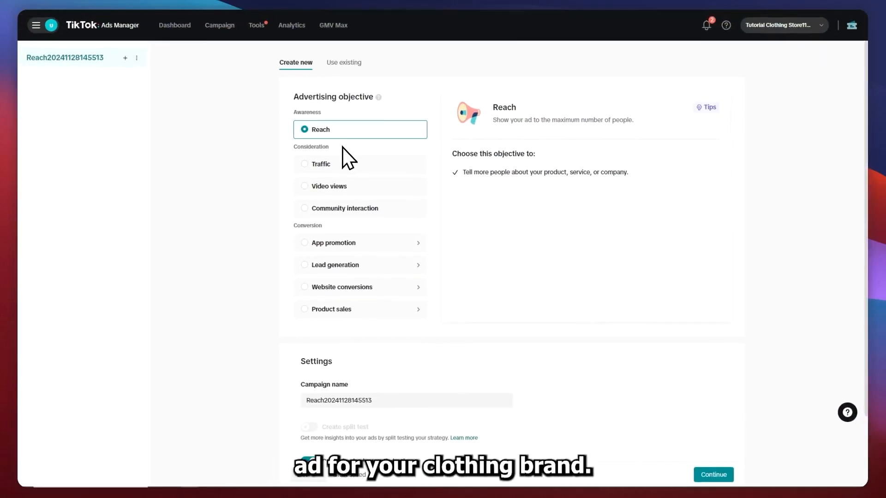
left_click(306, 165)
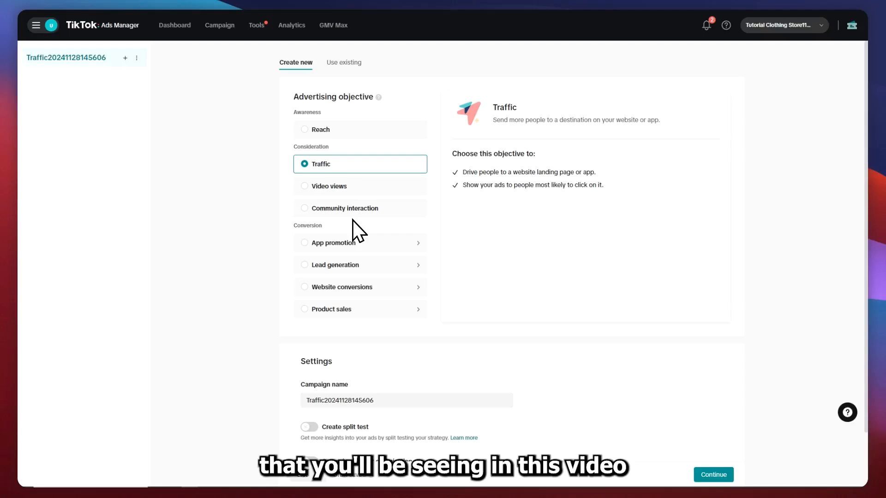
left_click_drag(479, 171, 593, 172)
left_click_drag(462, 184, 498, 184)
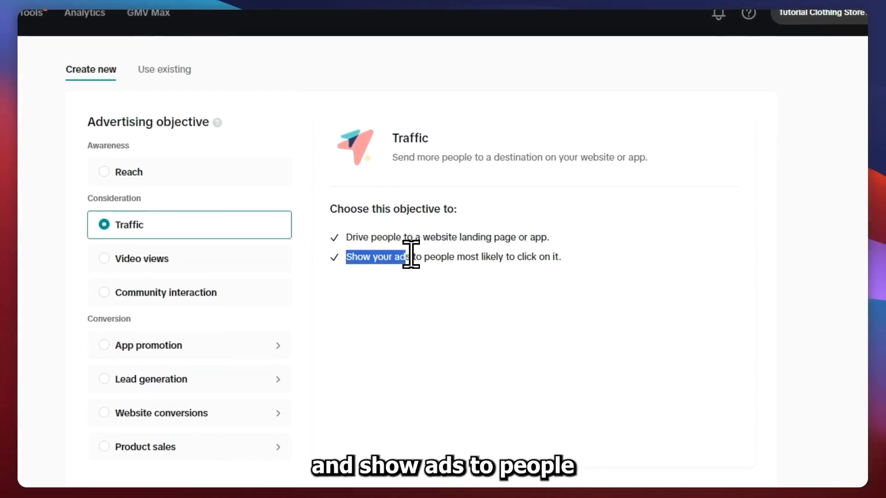
left_click_drag(473, 261, 503, 257)
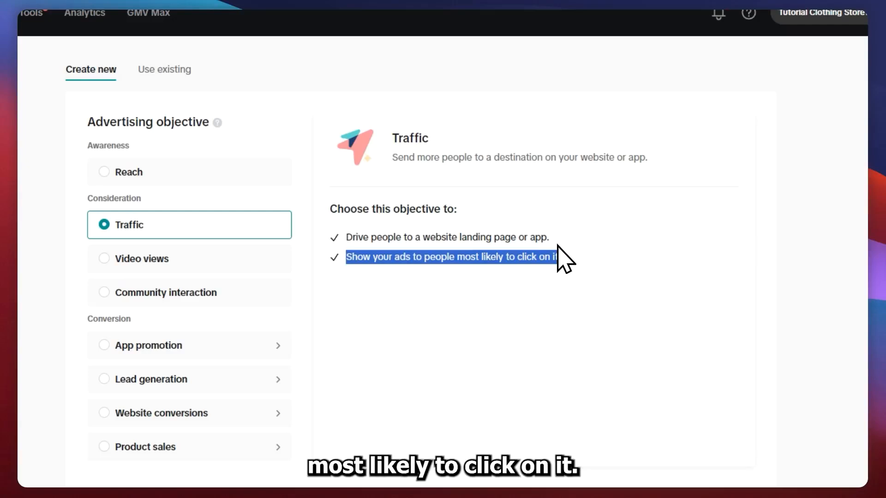
left_click(468, 301)
Name the campaign "Tutorial Campaign #1" in the campaign settings
scroll(369, 317, "down", 3)
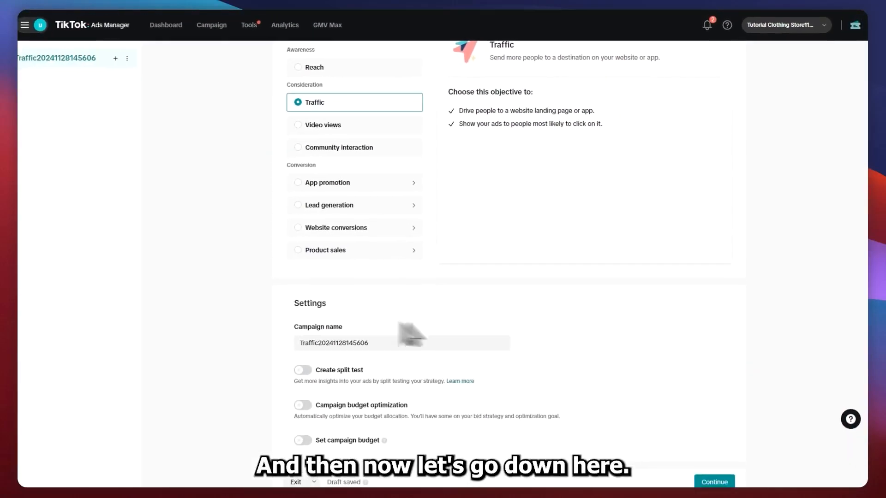
left_click_drag(298, 303, 337, 303)
left_click_drag(375, 338, 289, 335)
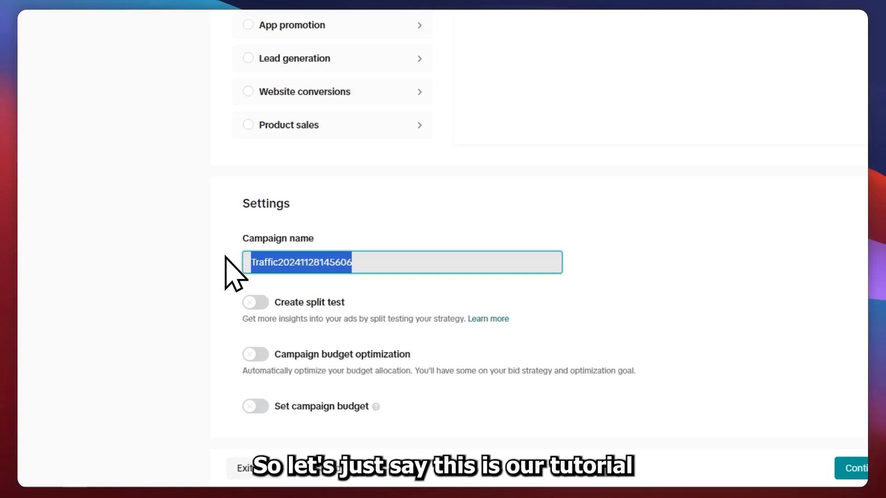
type("TU")
key("BackSpace")
type("u")
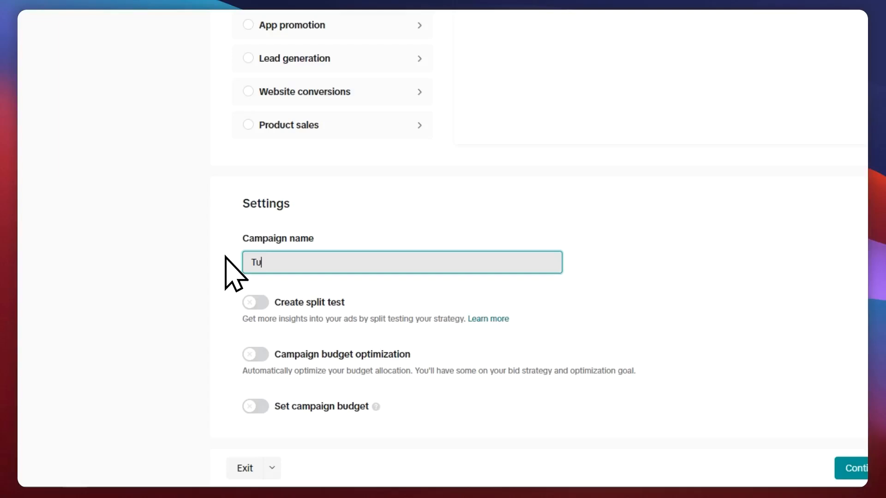
type("torial Campaign #1")
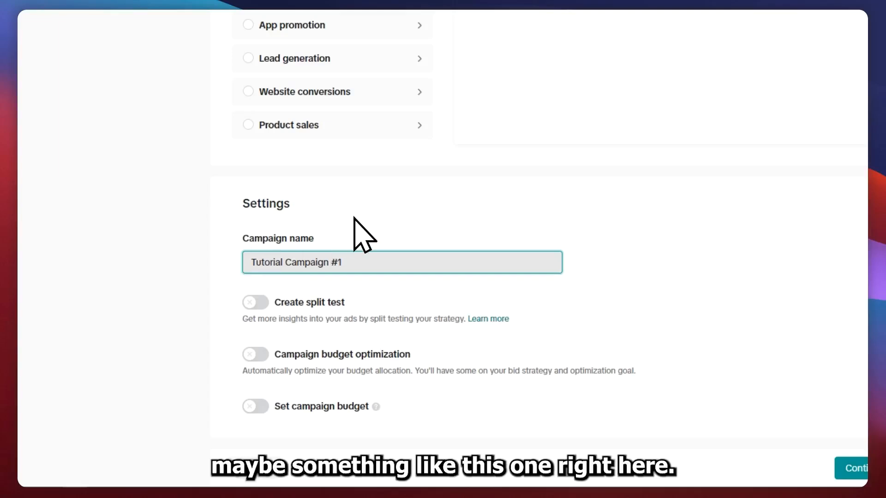
left_click(344, 224)
left_click_drag(372, 263, 267, 262)
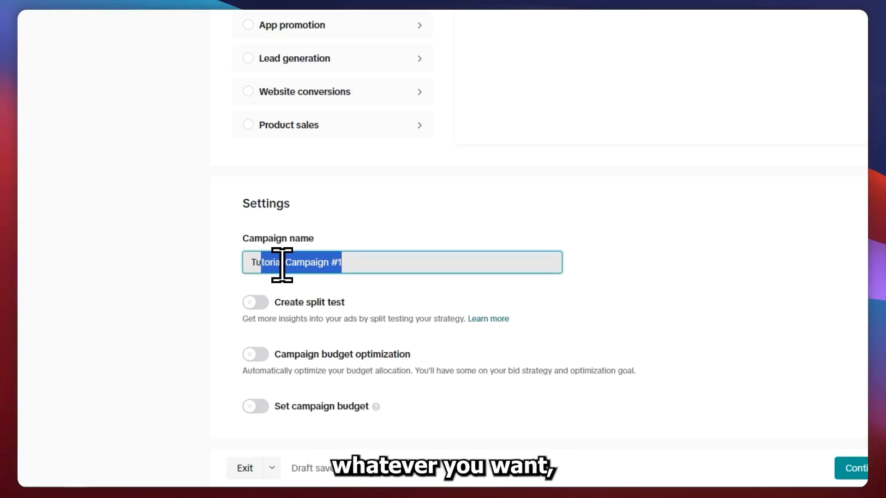
left_click(710, 268)
Try out campaign budget optimization, view its daily and lifetime budget types, and turn it back off
left_click_drag(224, 303, 295, 299)
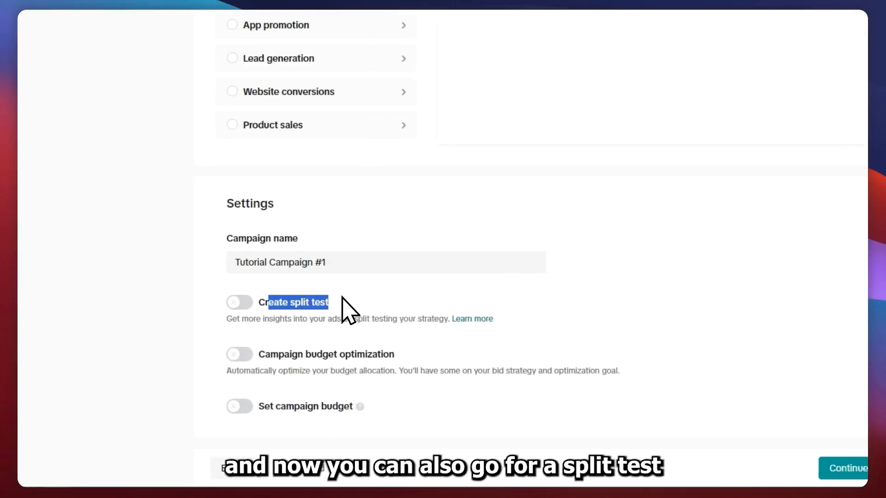
left_click_drag(294, 358, 396, 355)
left_click_drag(259, 407, 357, 409)
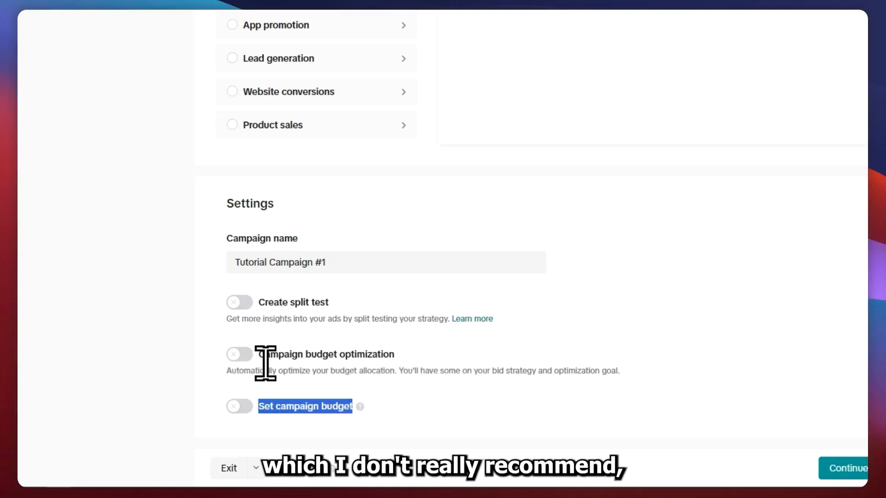
left_click(733, 357)
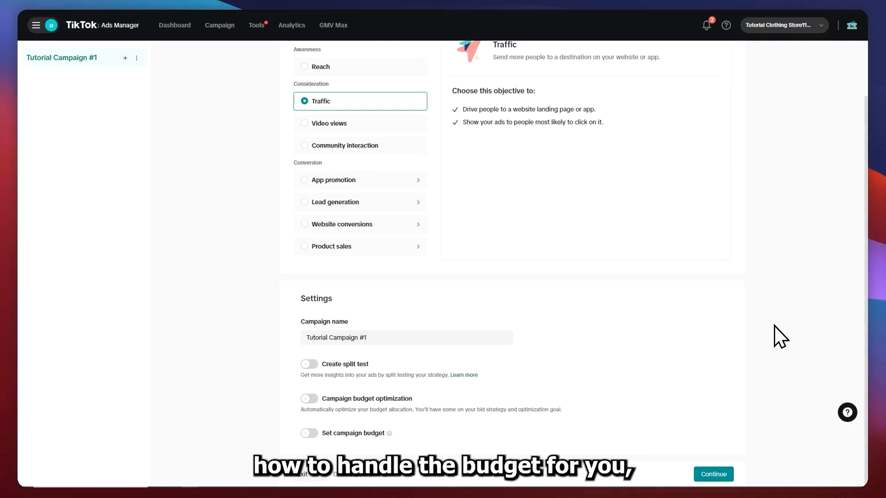
left_click(316, 398)
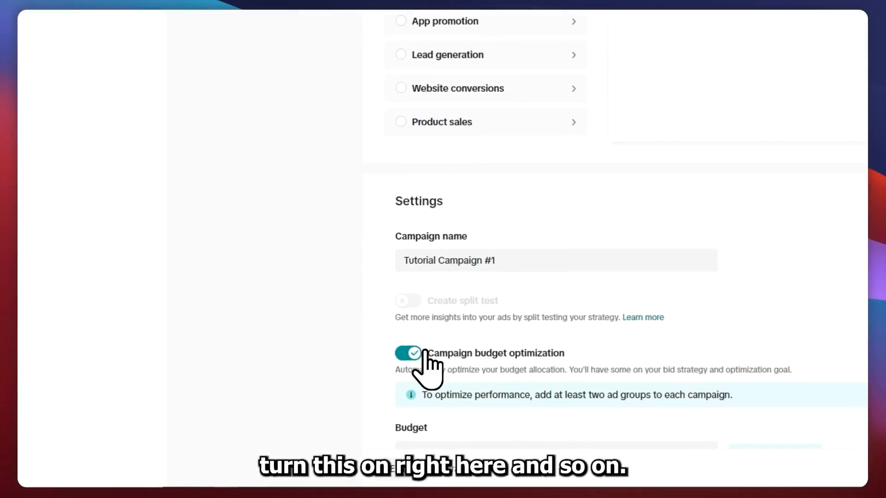
scroll(424, 364, "down", 2)
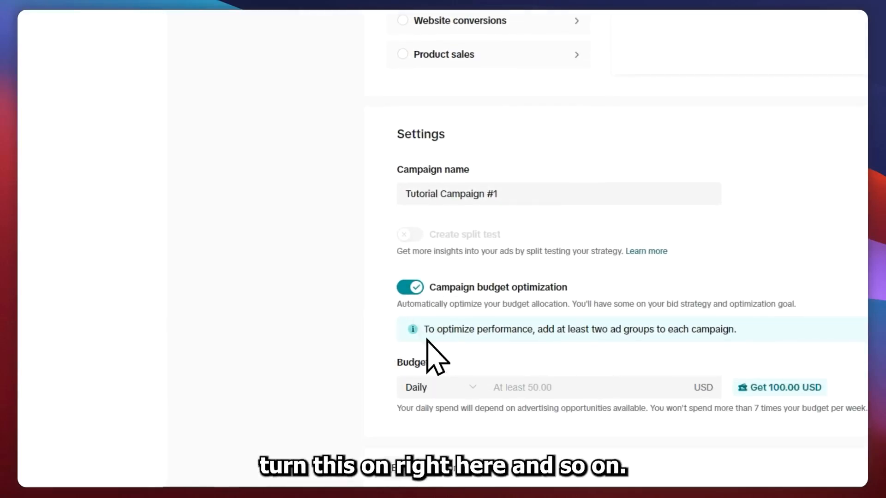
left_click(467, 390)
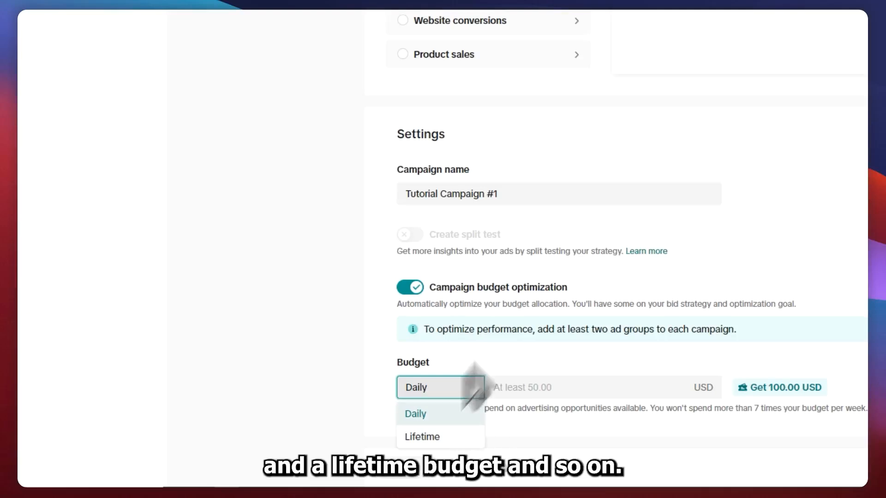
left_click(408, 288)
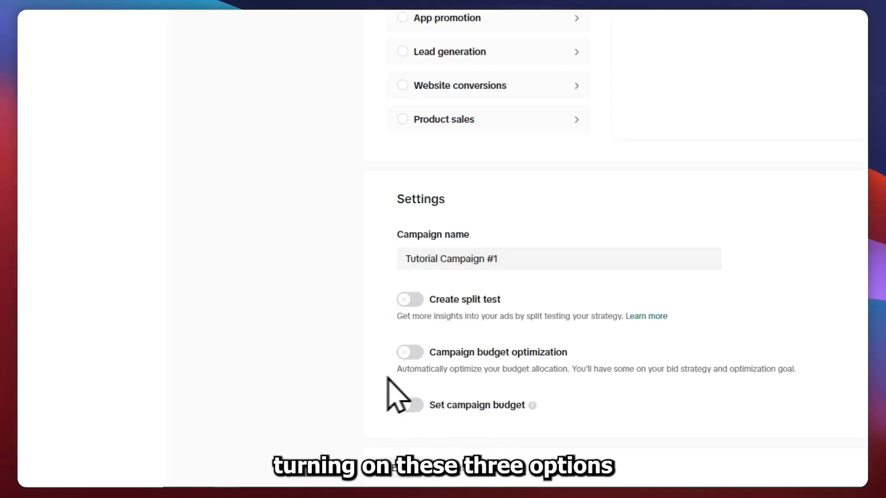
Leave split test, campaign budget optimization and campaign budget off and continue to the ad group settings
left_click_drag(461, 300, 486, 303)
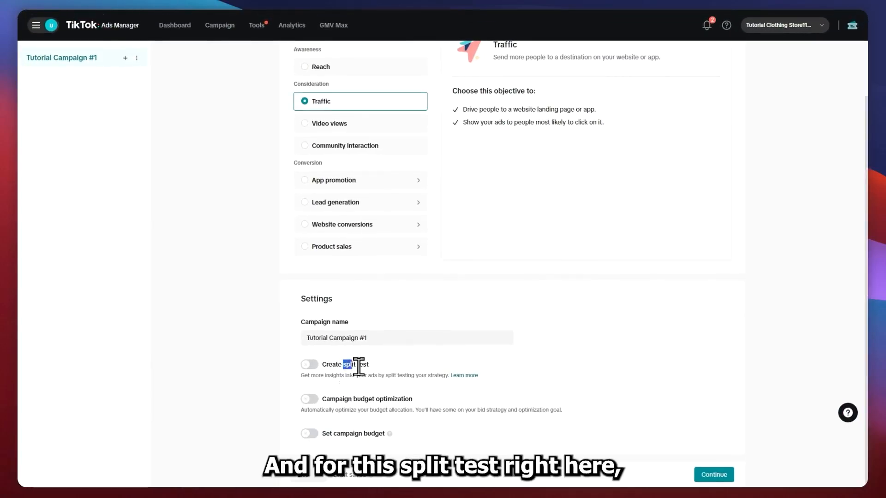
left_click_drag(359, 368, 386, 369)
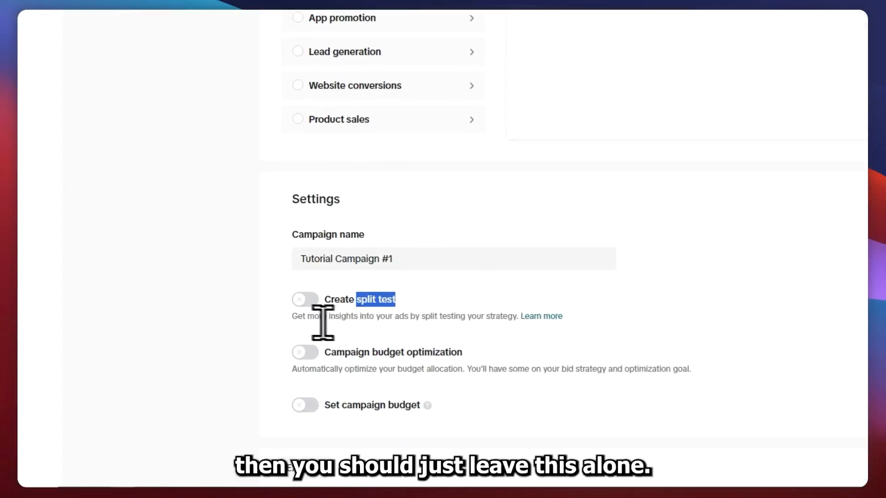
left_click_drag(285, 316, 498, 317)
left_click(808, 296)
left_click(652, 468)
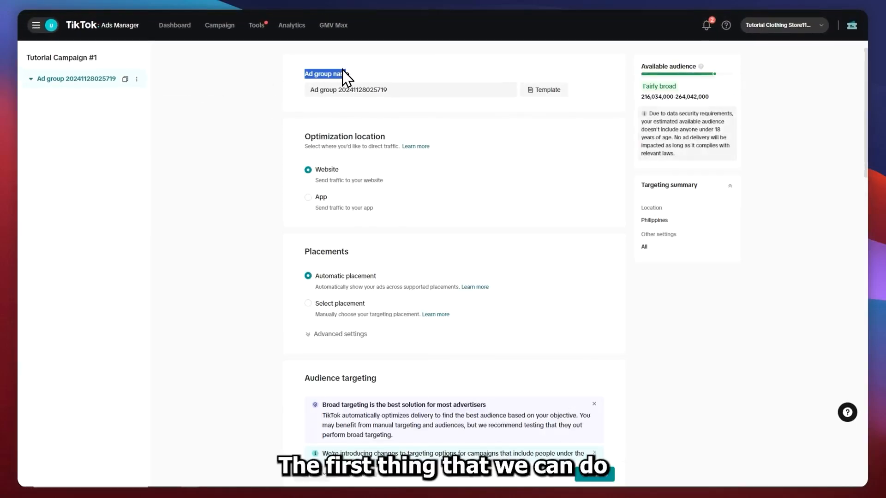
Name the ad group "Ad Group (Broad)"
left_click(386, 91)
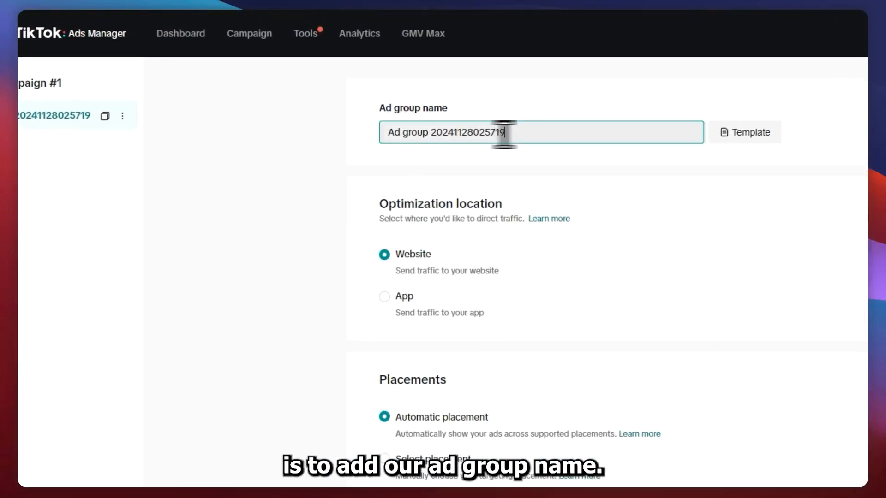
left_click_drag(505, 134, 349, 119)
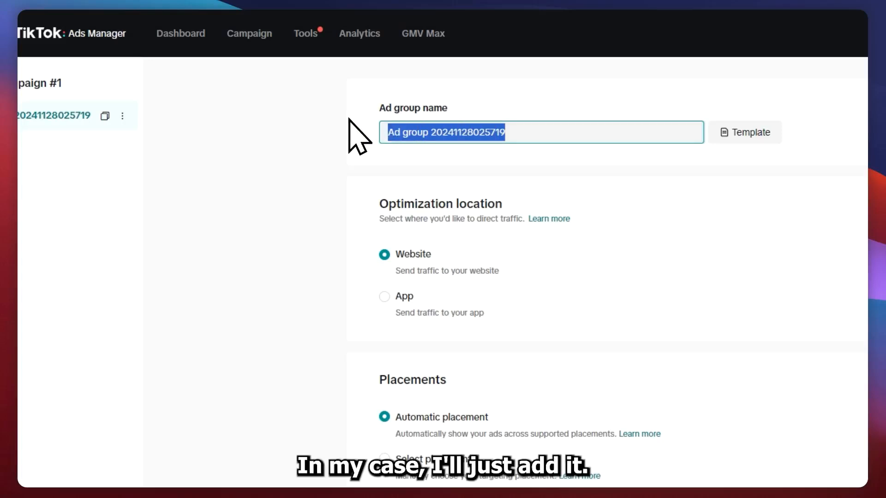
type("A")
key("BackSpace")
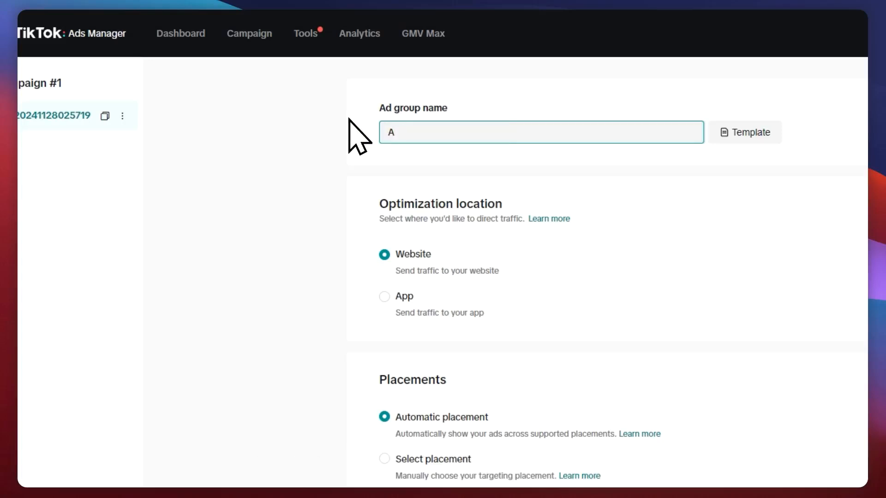
type("d g")
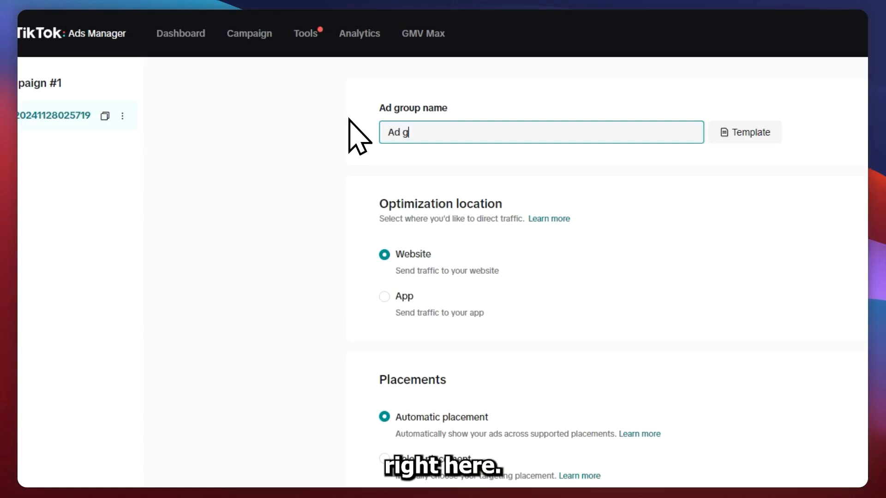
type("roup (B")
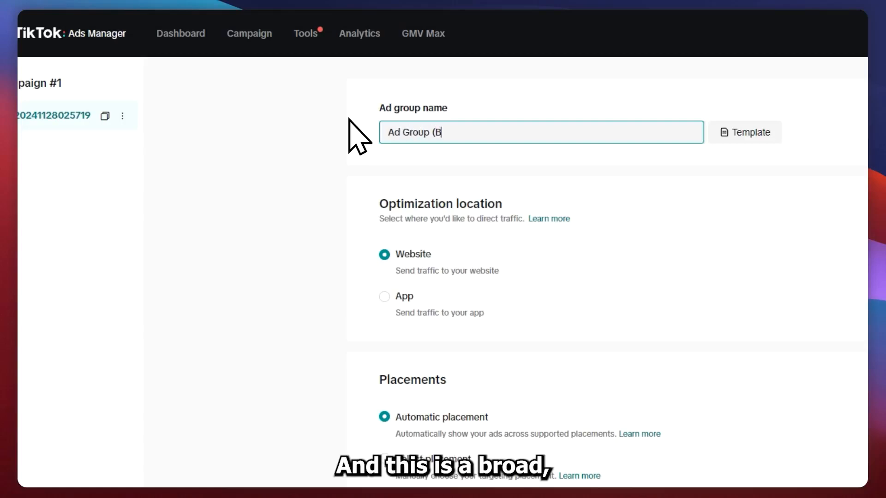
key("BackSpace")
key("BackSpace")
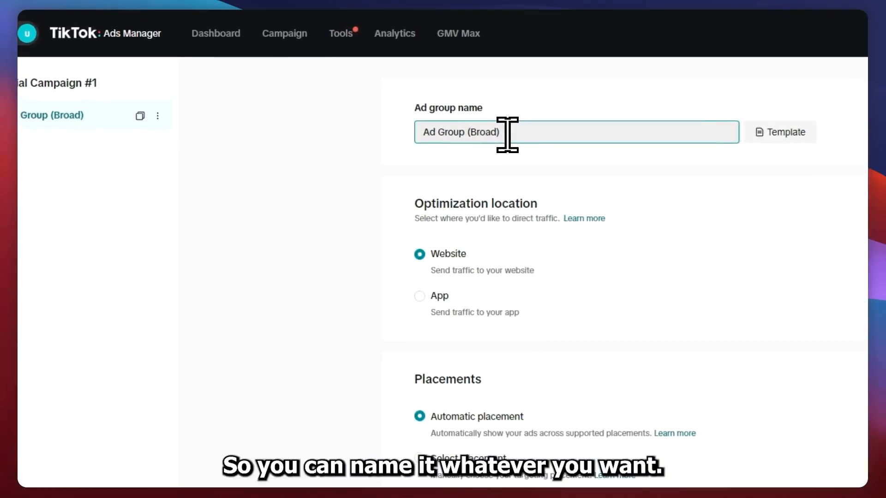
left_click_drag(411, 110, 511, 125)
left_click(503, 111)
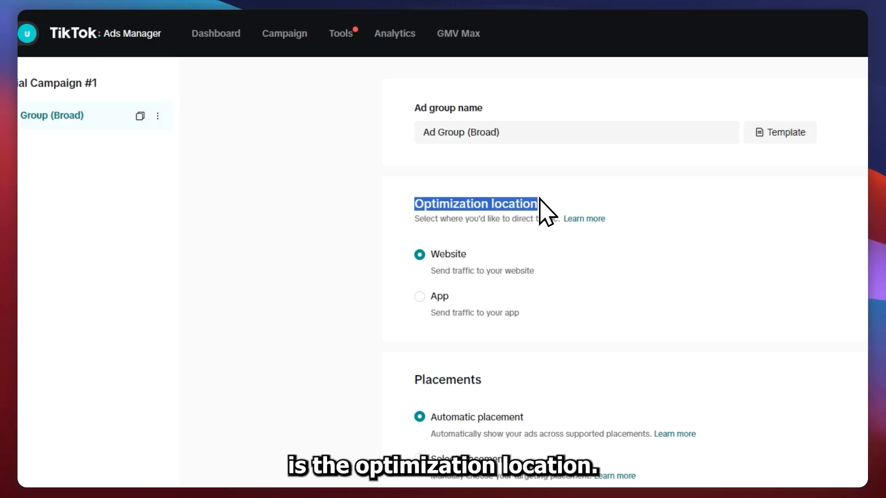
Read the optimization location options, Website and App, and keep traffic directed to the website
left_click_drag(415, 219, 562, 223)
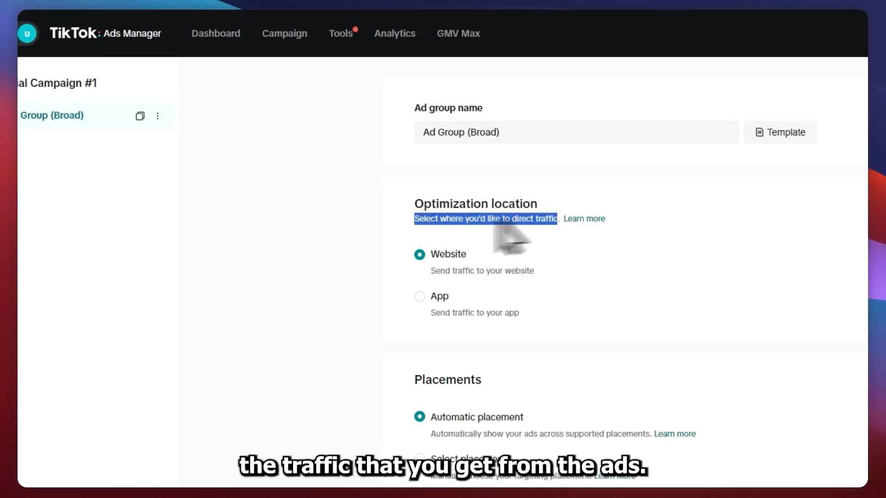
left_click(342, 230)
scroll(350, 237, "down", 2)
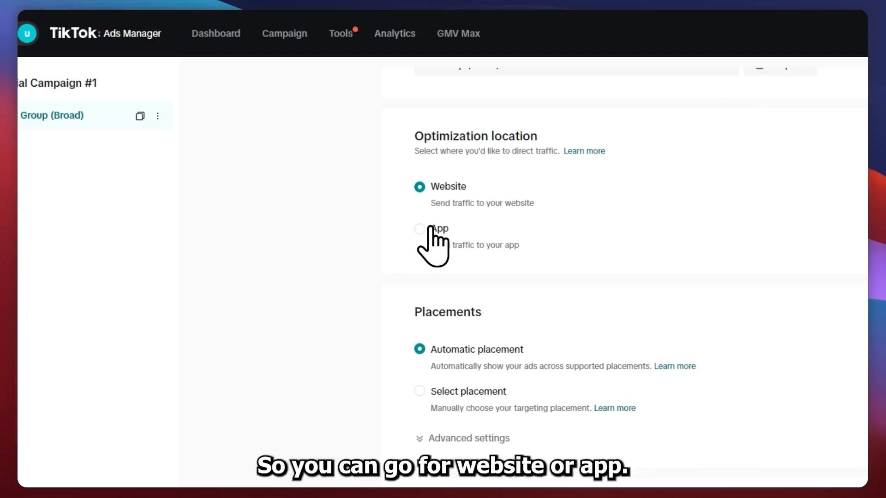
scroll(429, 228, "up", 2)
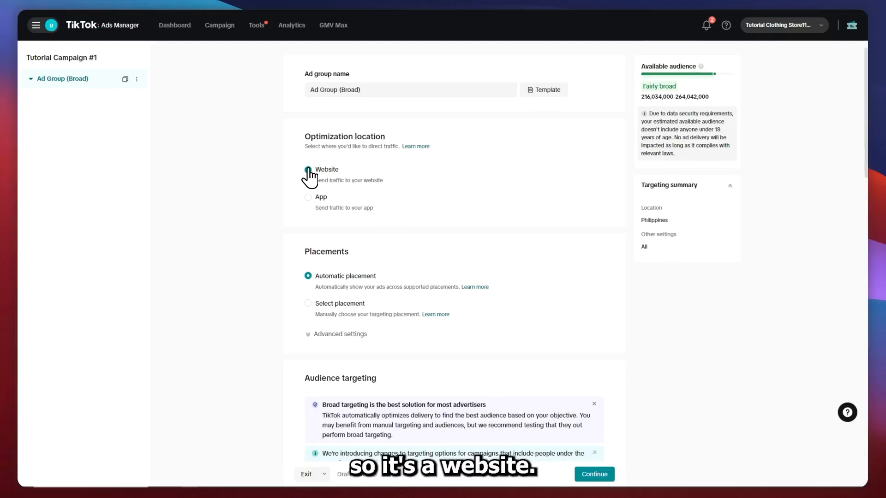
scroll(351, 194, "down", 3)
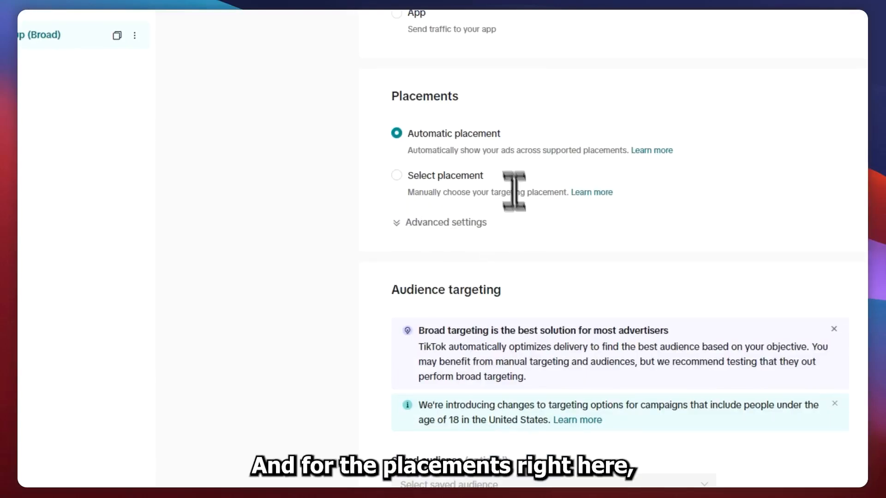
scroll(514, 191, "up", 5)
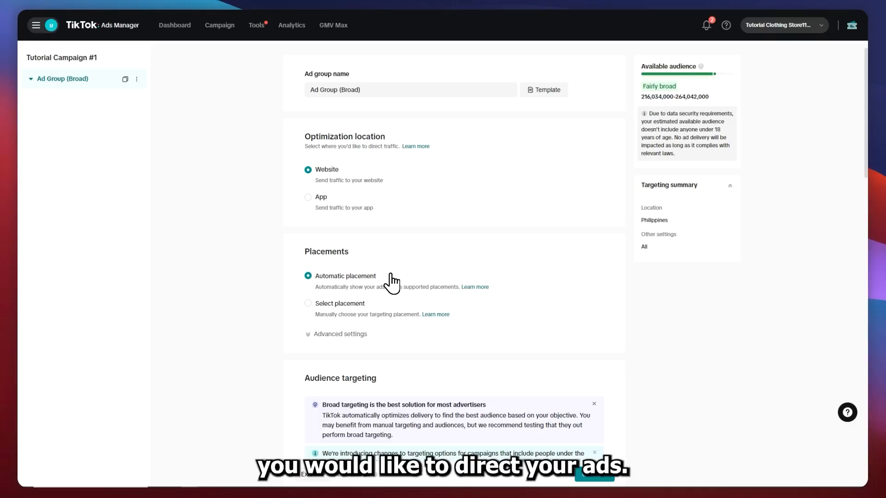
Switch the ad group to manual placement selection and keep only TikTok, excluding Global App Bundle and Pangle
left_click(314, 305)
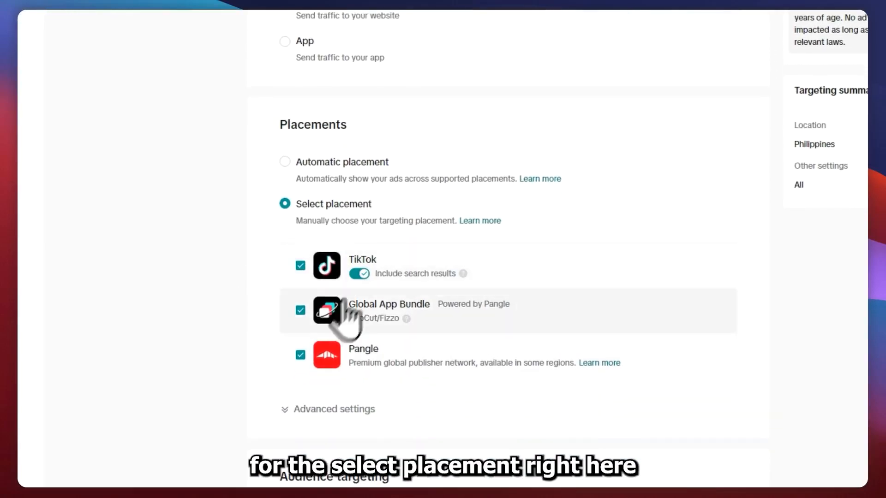
left_click(301, 309)
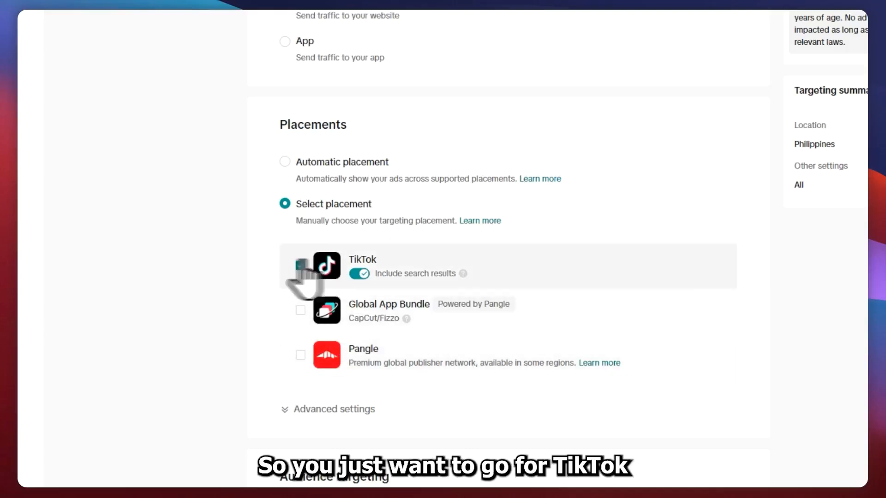
scroll(376, 295, "down", 1)
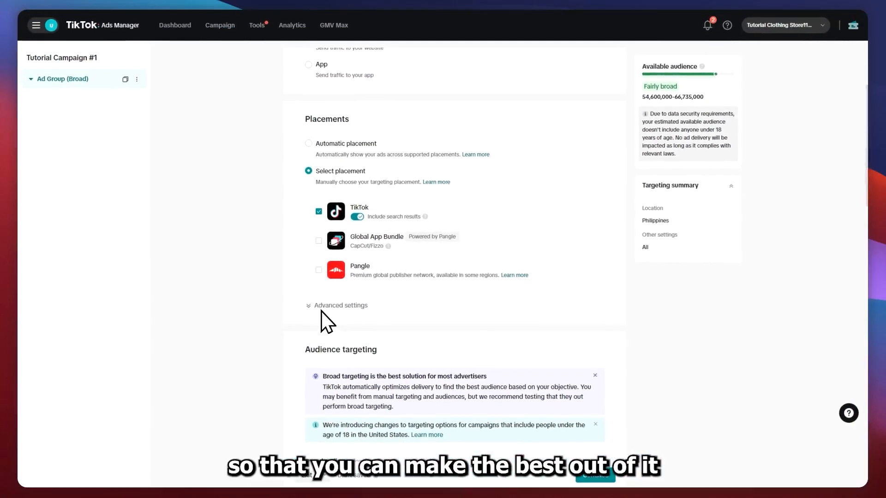
Turn off user comment, video download and video sharing in the advanced placement settings
left_click(323, 306)
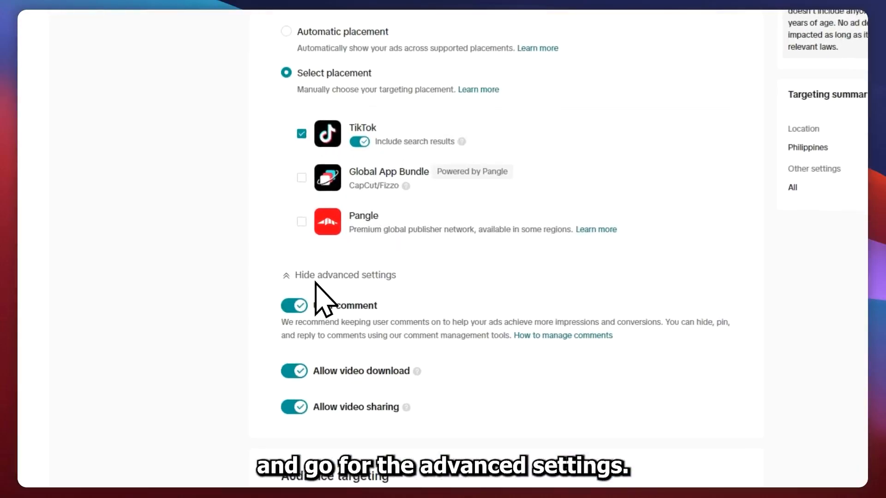
scroll(393, 261, "down", 2)
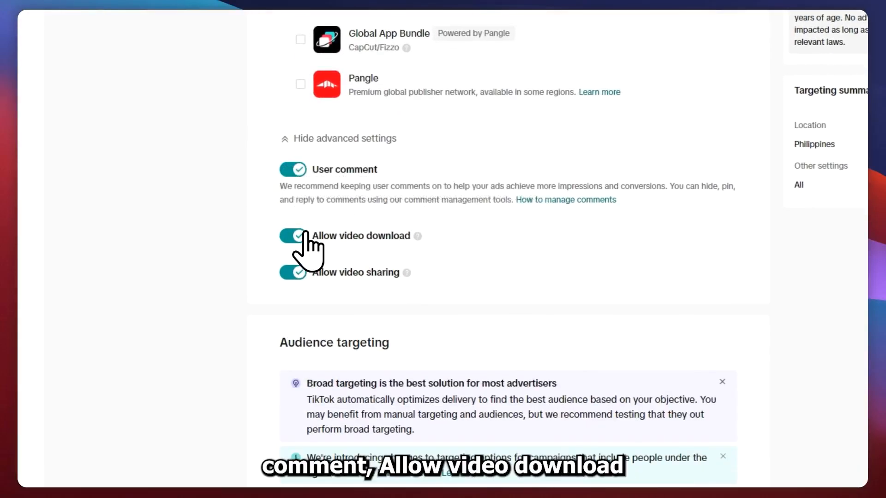
left_click(297, 272)
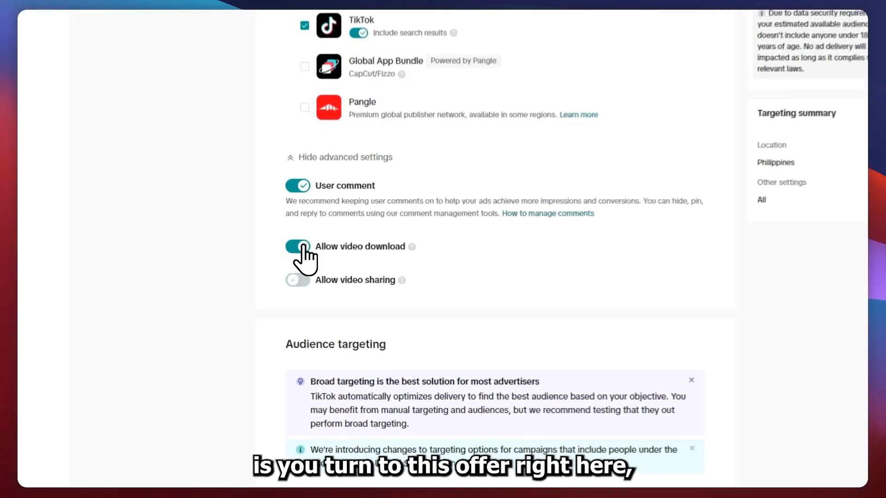
left_click(302, 246)
left_click(297, 185)
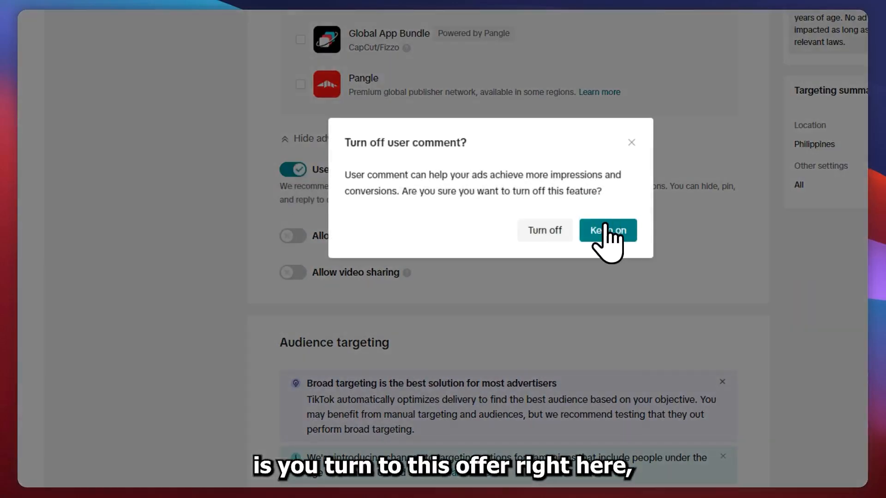
left_click(554, 231)
Look through the audience targeting section, including the saved audience choices and the demographics options
scroll(346, 194, "down", 3)
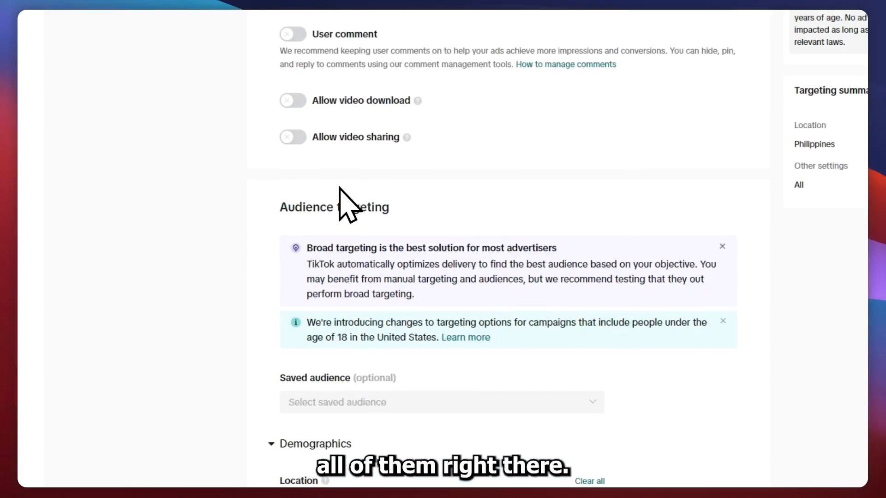
scroll(347, 203, "down", 4)
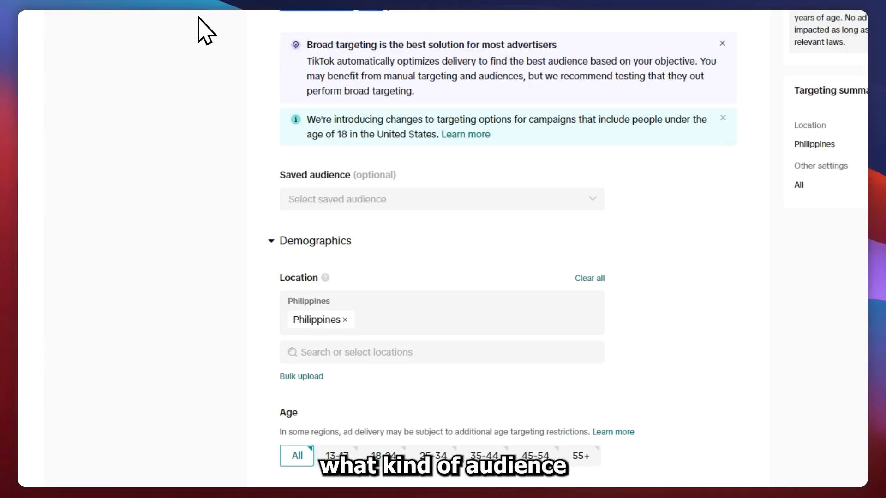
scroll(210, 28, "down", 3)
scroll(218, 35, "down", 1)
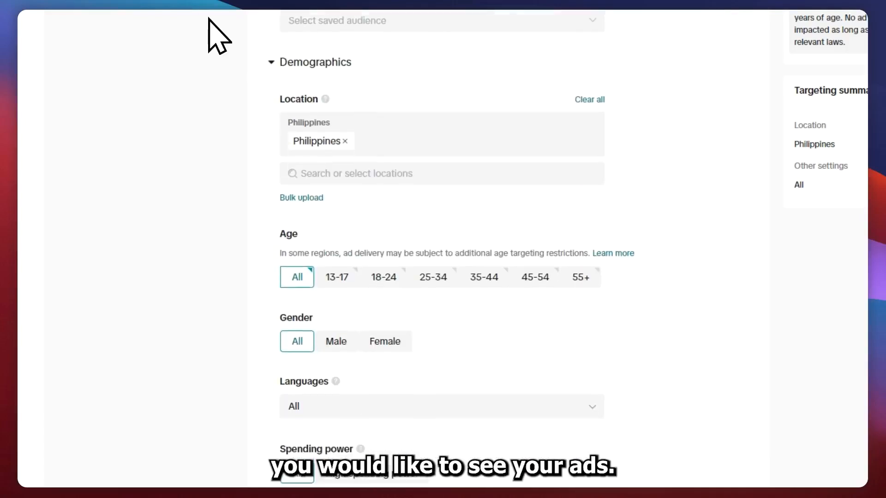
scroll(366, 60, "up", 2)
left_click(362, 132)
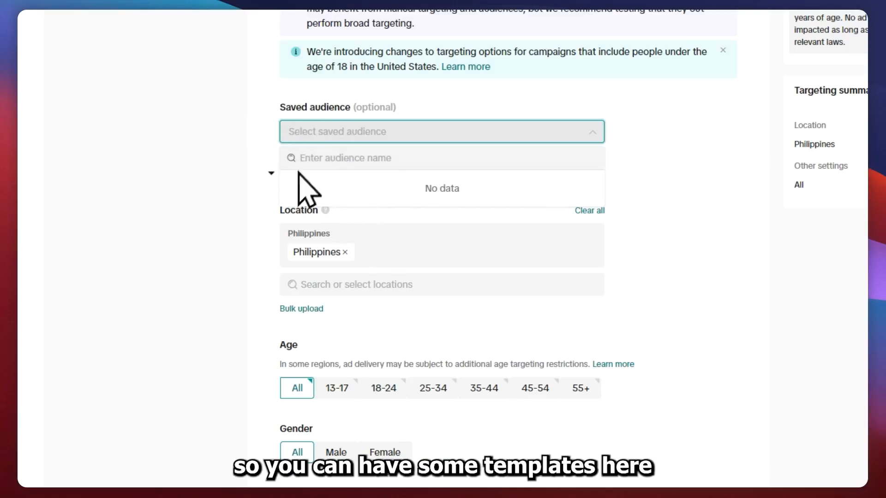
left_click(228, 142)
scroll(229, 123, "down", 3)
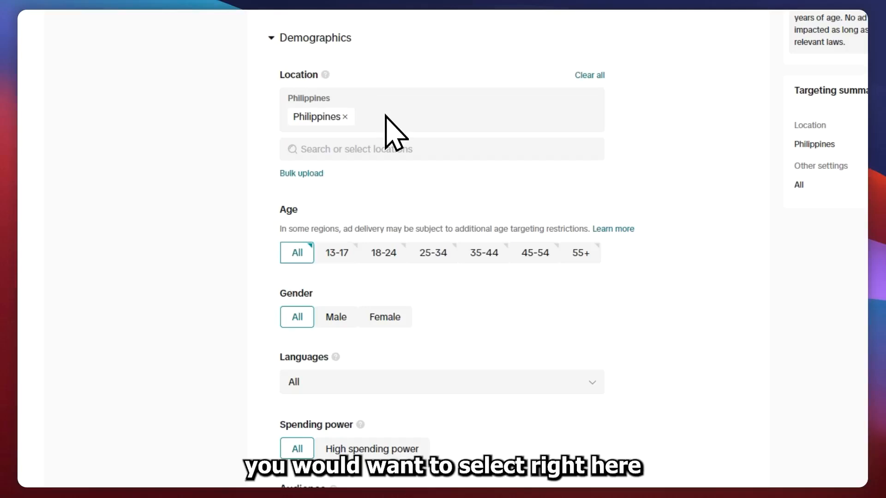
Search the target locations for "united" and add United Arab Emirates alongside the Philippines
scroll(360, 259, "down", 2)
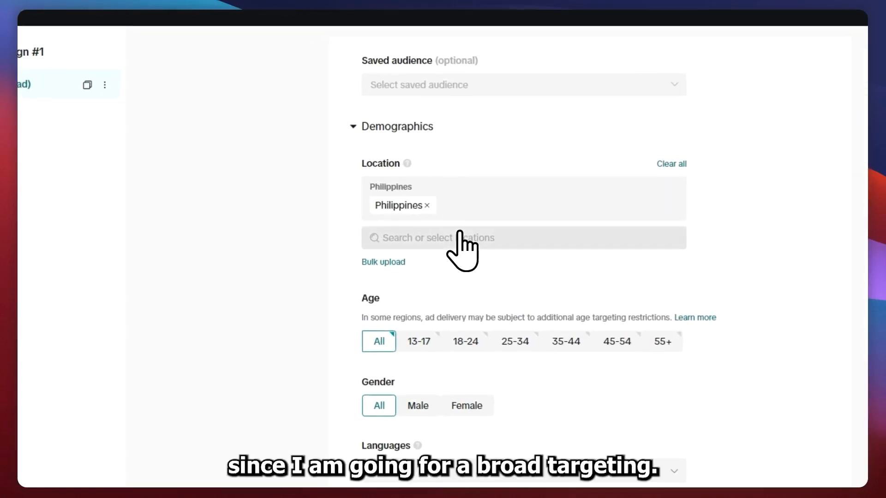
double_click(459, 191)
left_click(470, 204)
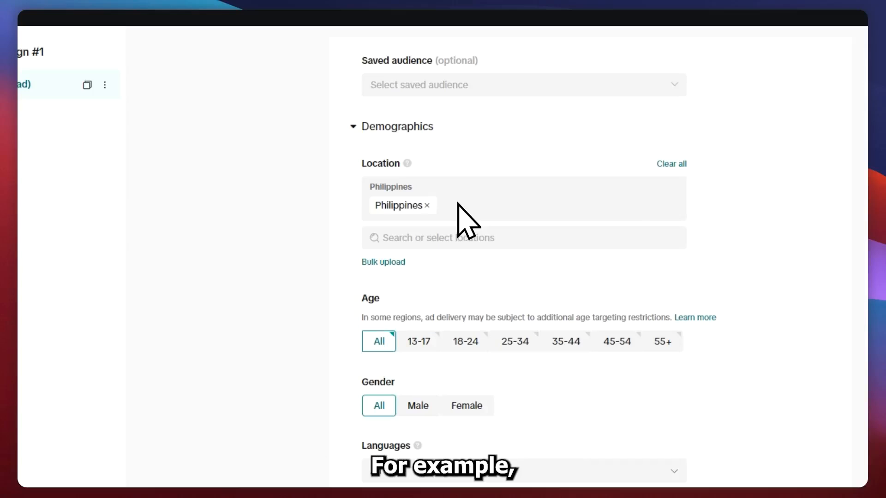
left_click(465, 235)
type("united")
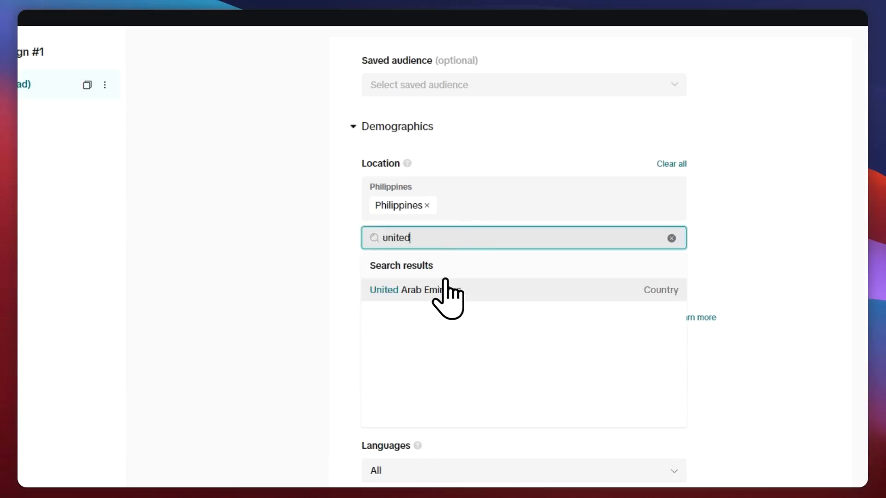
left_click(429, 290)
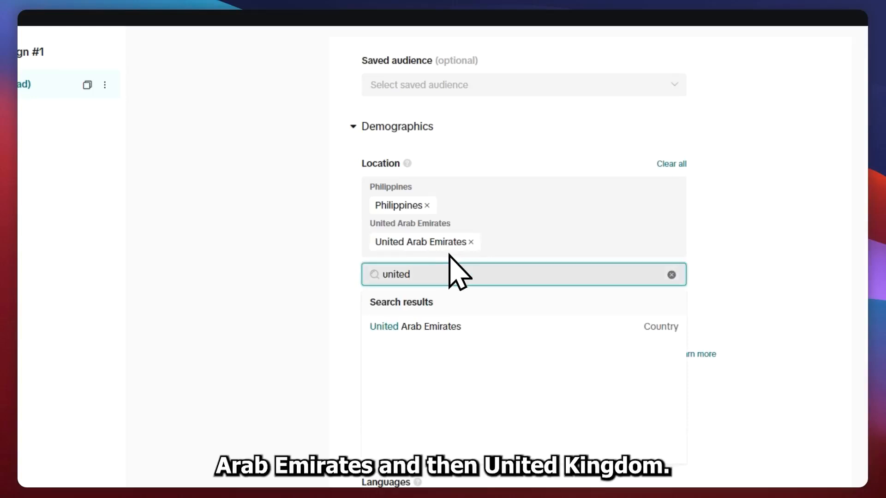
Clear the location search and add Malaysia, Indonesia and Saudi Arabia as target locations
key("BackSpace")
key("BackSpace")
key("BackSpace")
key("BackSpace")
key("BackSpace")
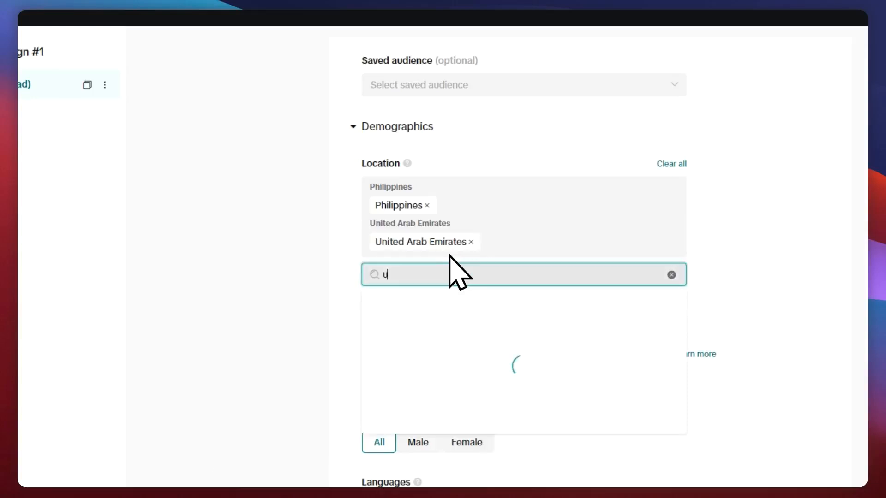
scroll(449, 396, "down", 3)
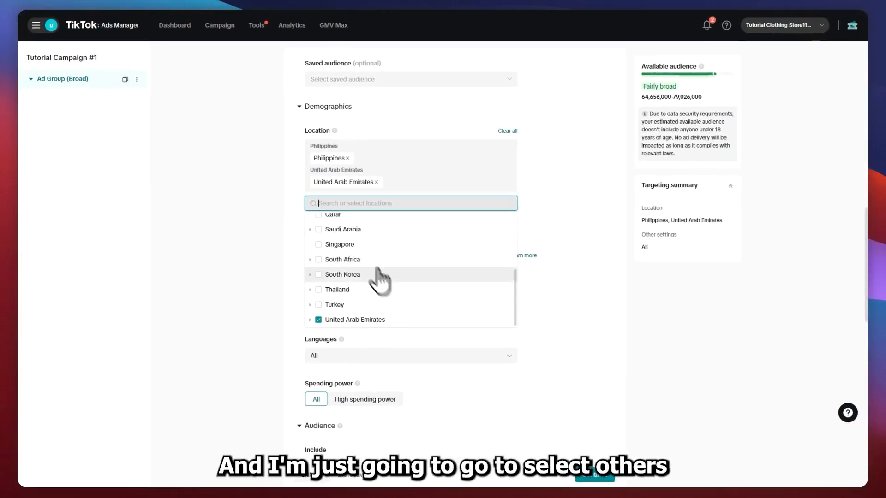
scroll(434, 387, "up", 2)
scroll(344, 268, "up", 2)
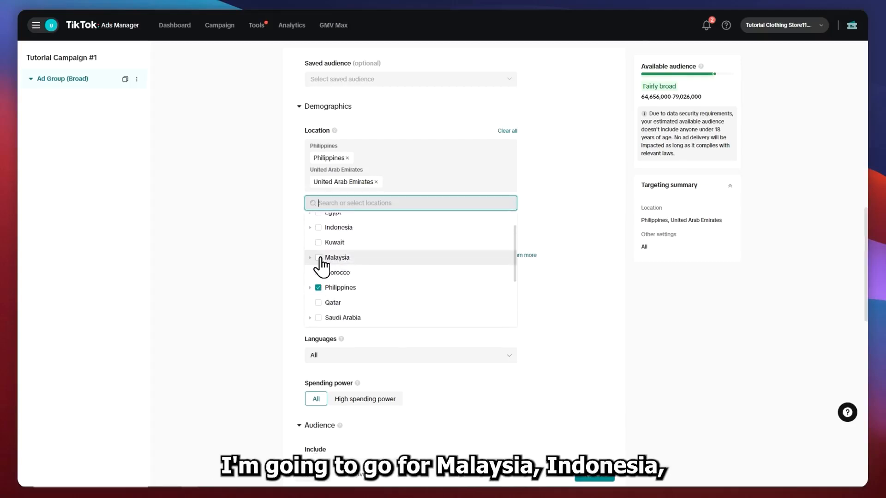
left_click(318, 256)
left_click(248, 295)
scroll(268, 355, "down", 3)
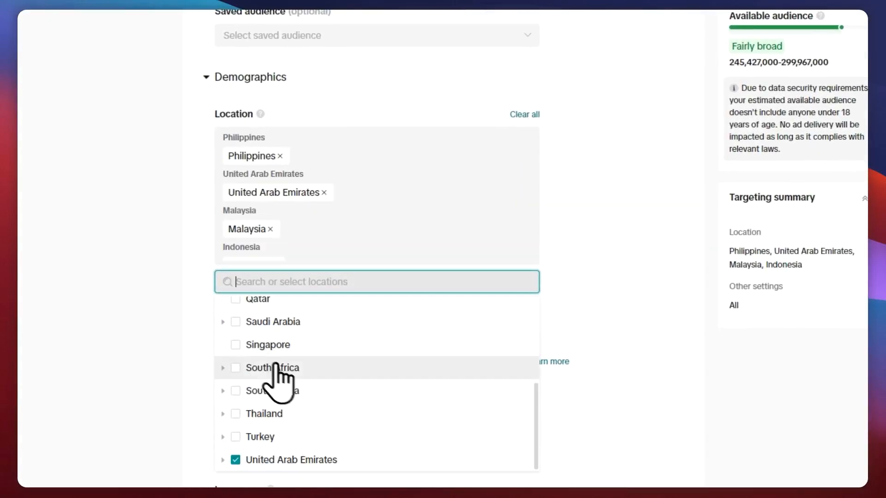
left_click(240, 323)
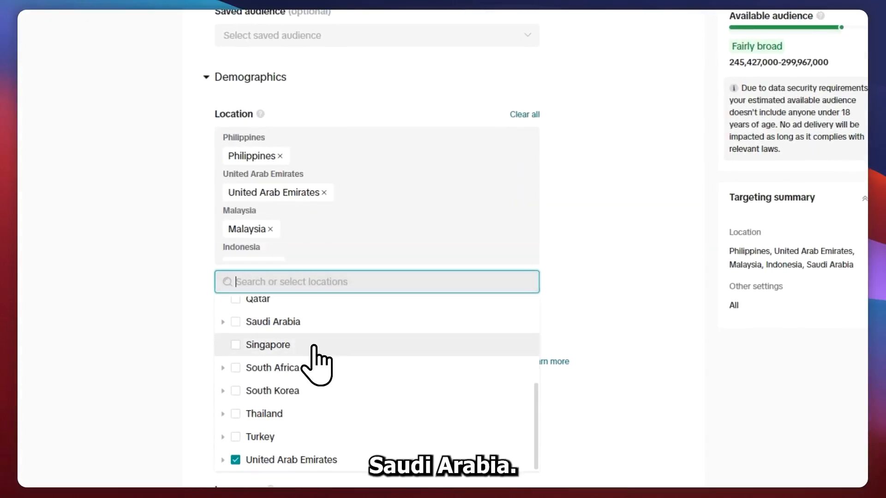
left_click(570, 336)
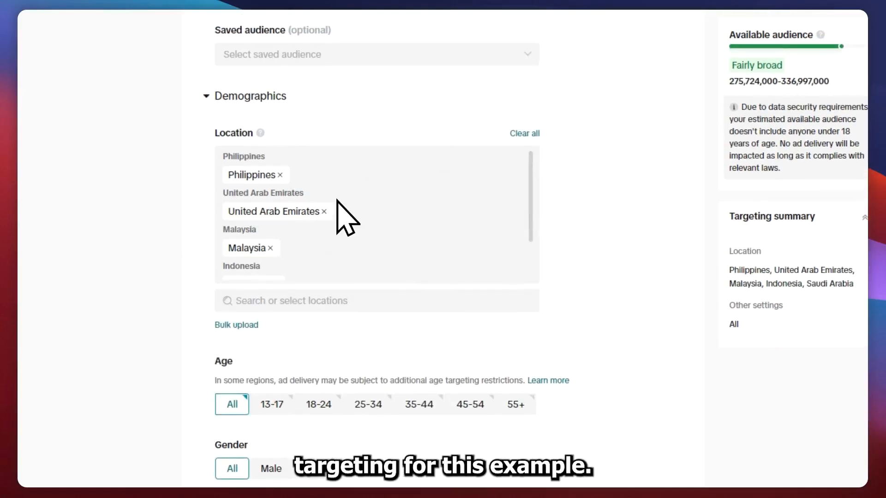
Review the selected locations and the age, gender, languages and spending power options, leaving those demographics set to All
scroll(346, 213, "down", 2)
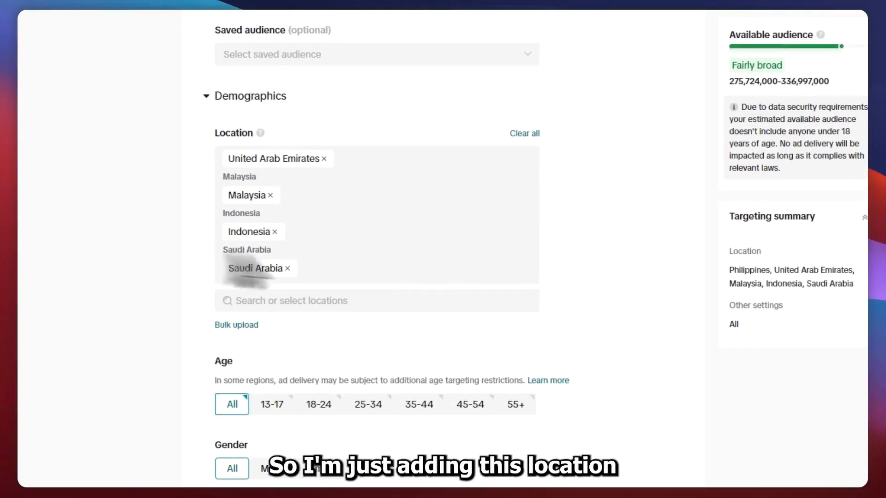
scroll(173, 327, "down", 4)
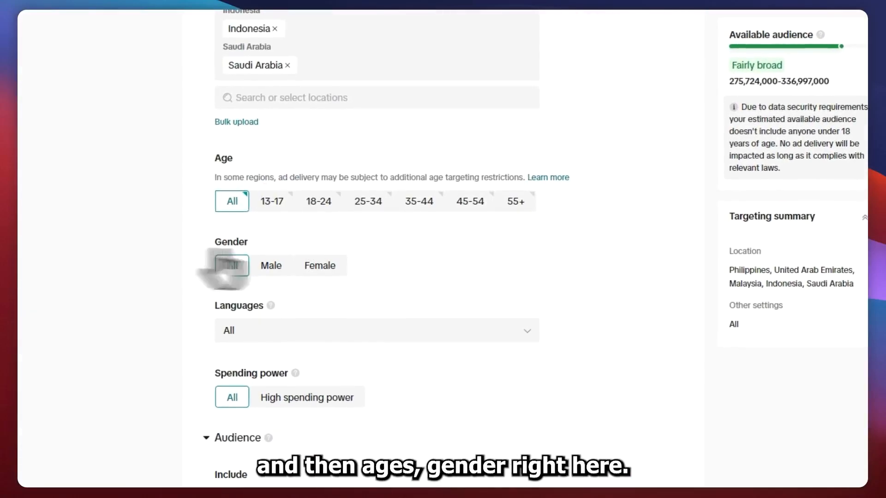
left_click(273, 262)
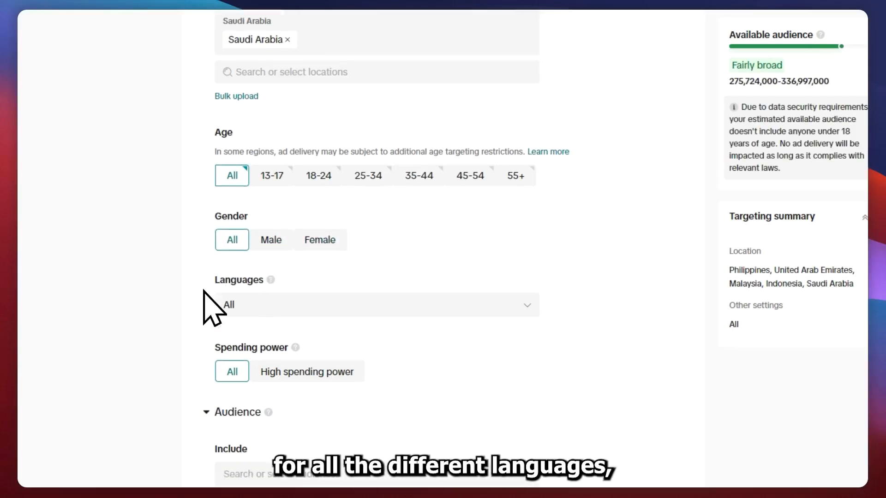
scroll(217, 300, "down", 3)
left_click(263, 206)
scroll(323, 286, "down", 2)
scroll(322, 311, "up", 2)
left_click(636, 296)
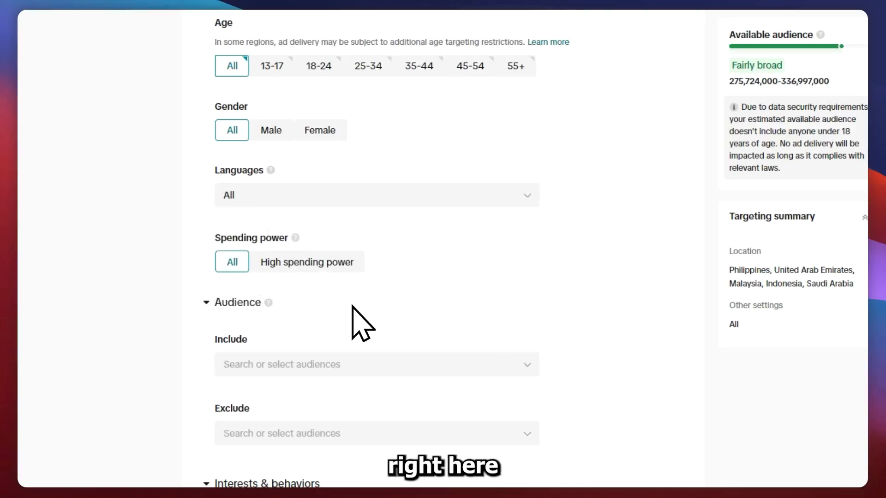
Look through the audience choices available for inclusion and exclusion in the ad group's targeting
scroll(300, 305, "down", 2)
left_click(256, 298)
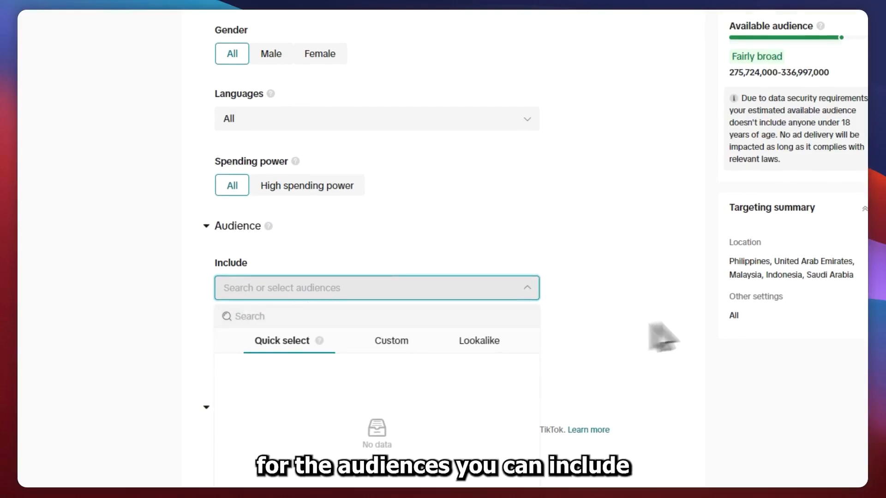
left_click(629, 343)
scroll(418, 376, "down", 2)
left_click(371, 260)
scroll(367, 350, "down", 3)
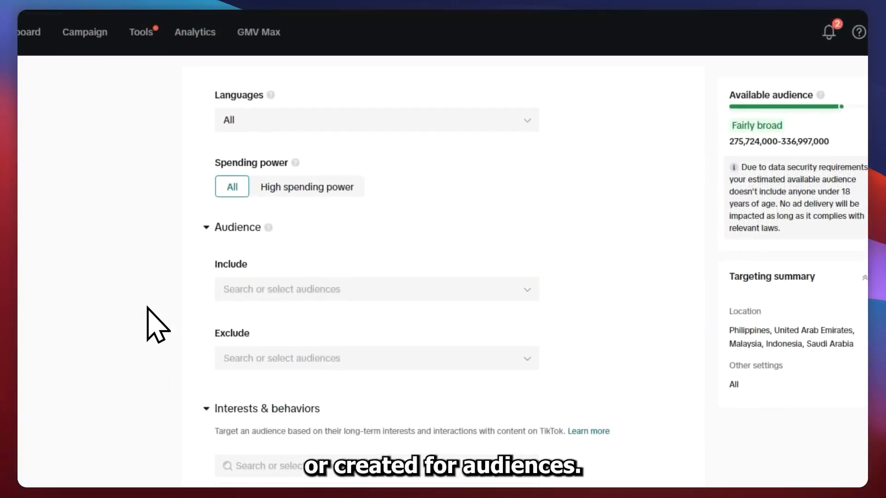
scroll(154, 323, "down", 3)
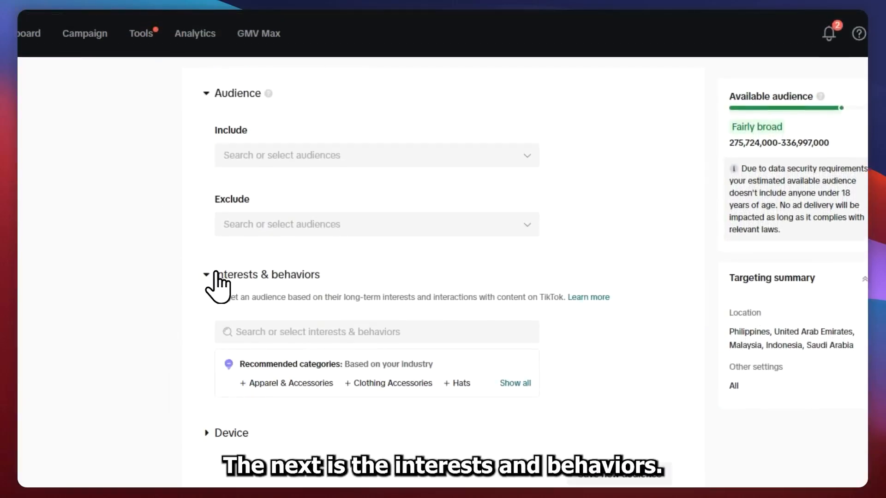
Browse the interest categories available under Interests & behaviors
left_click_drag(213, 274, 323, 275)
scroll(326, 287, "down", 4)
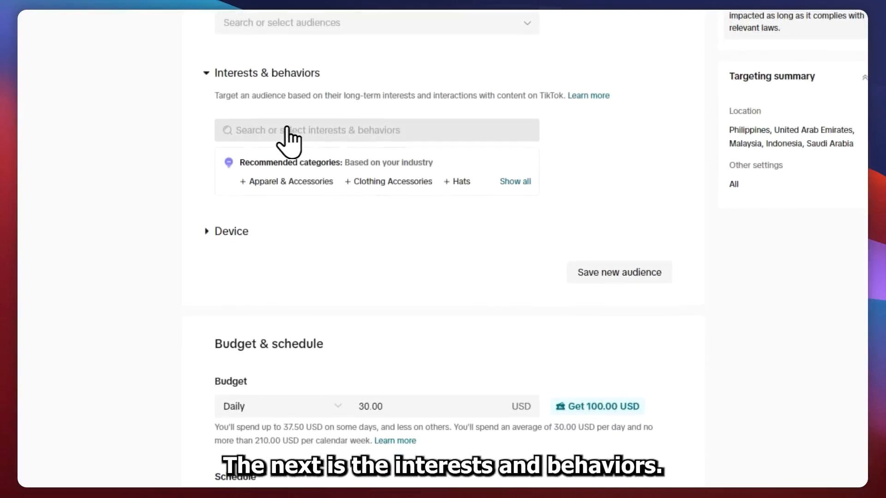
left_click(281, 131)
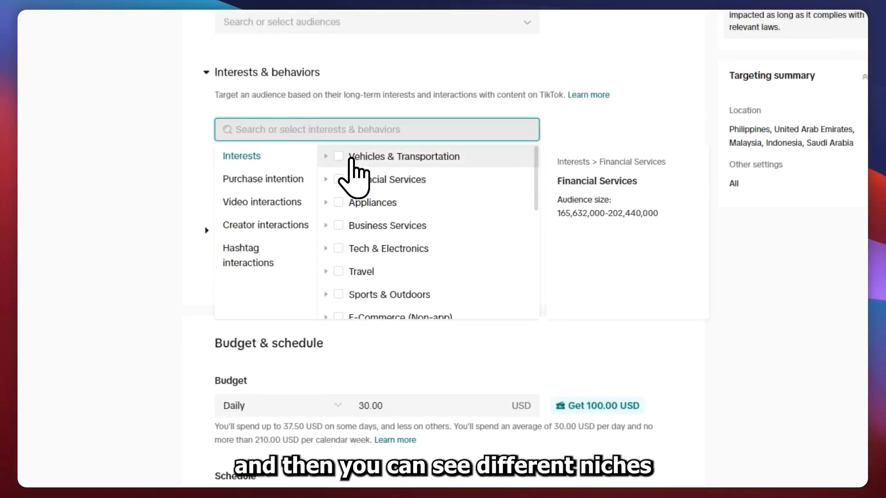
scroll(361, 189, "down", 5)
scroll(378, 244, "down", 5)
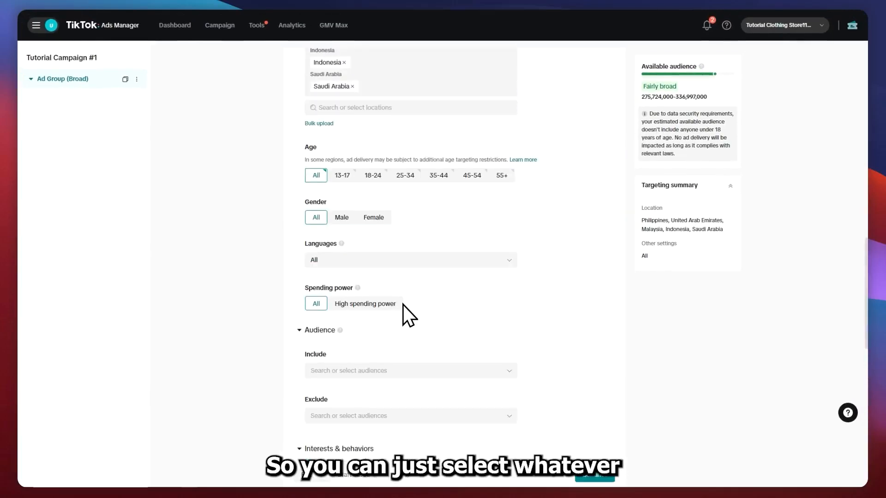
scroll(403, 305, "down", 4)
left_click(438, 305)
scroll(439, 302, "down", 2)
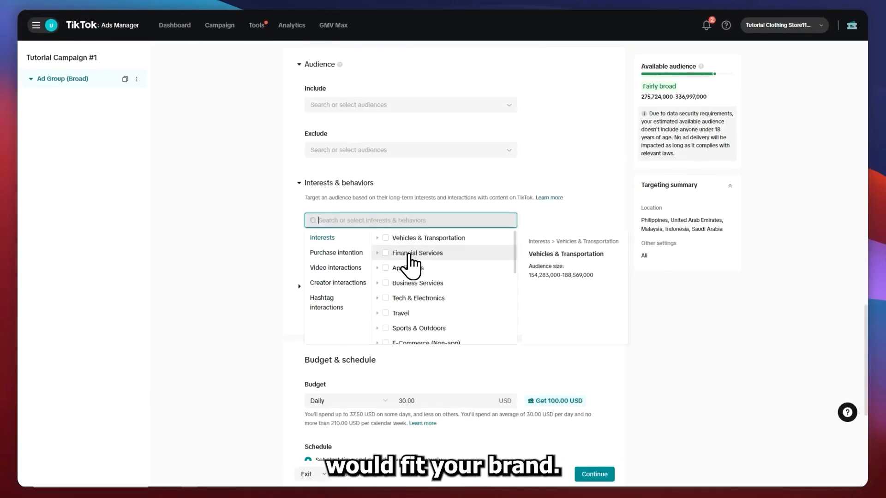
Add Apparel & Accessories as a targeted interest for the ad group
scroll(431, 272, "down", 2)
scroll(464, 272, "down", 1)
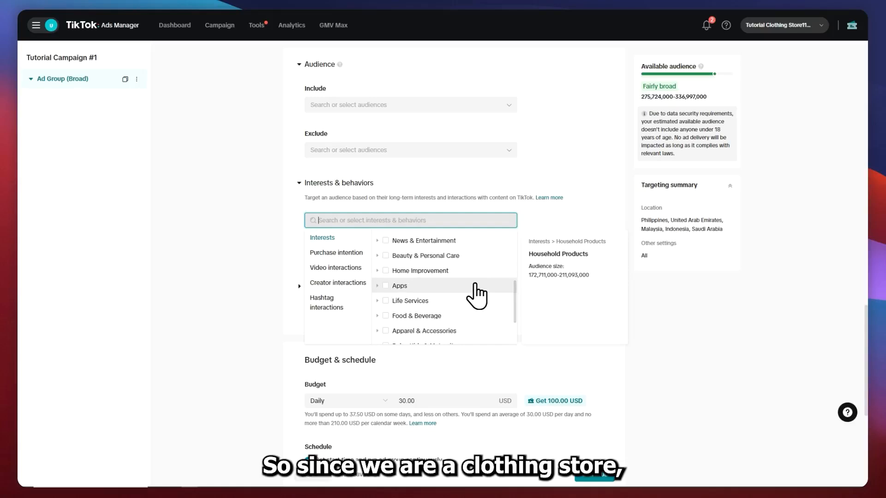
scroll(470, 319, "down", 1)
left_click(399, 285)
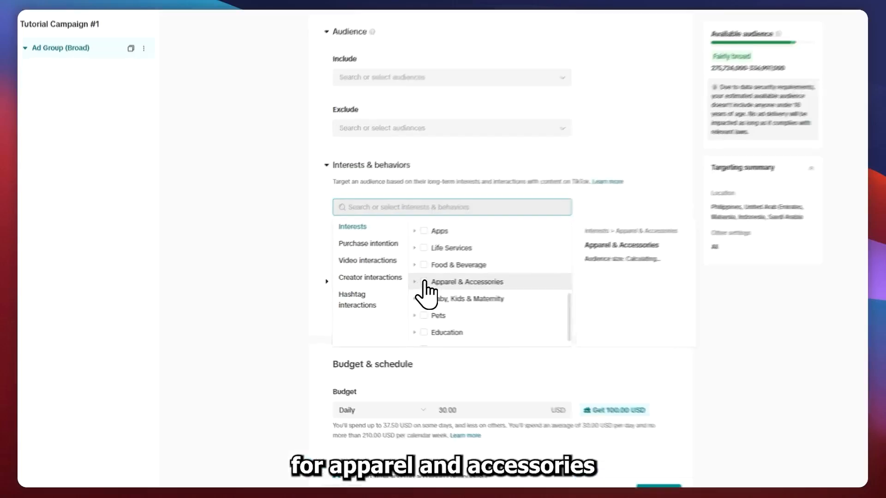
scroll(603, 360, "down", 1)
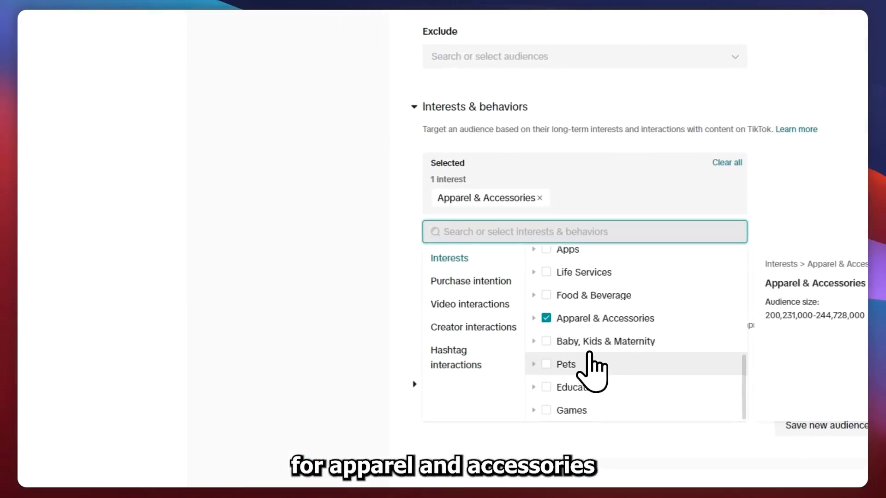
Add the Baby, Kids & Maternity and Pets categories to the targeted interests
left_click(539, 340)
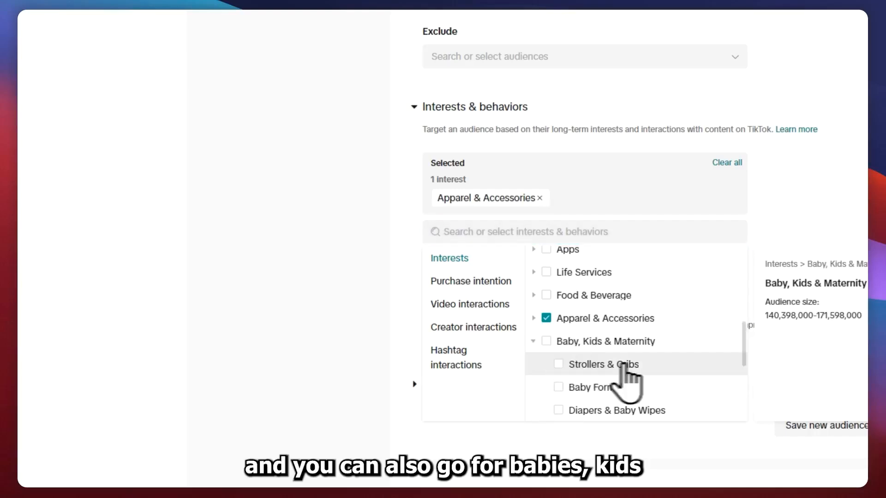
left_click(571, 333)
scroll(607, 350, "down", 2)
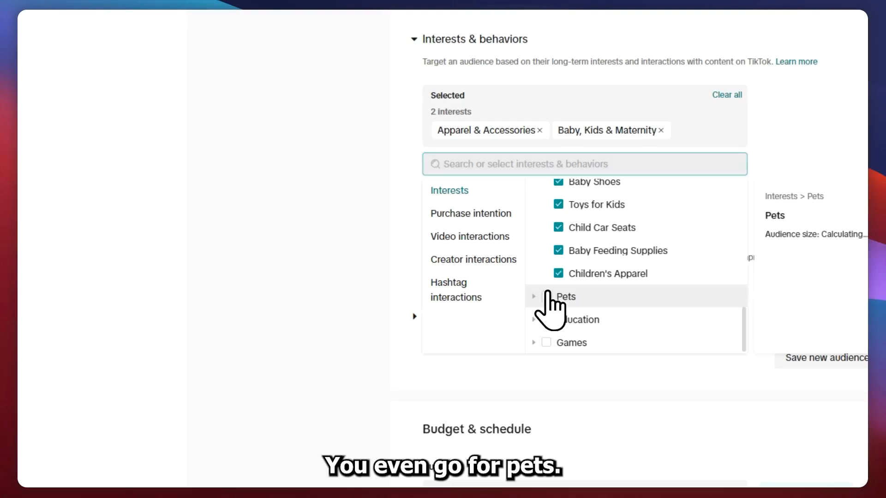
left_click(546, 297)
left_click(326, 155)
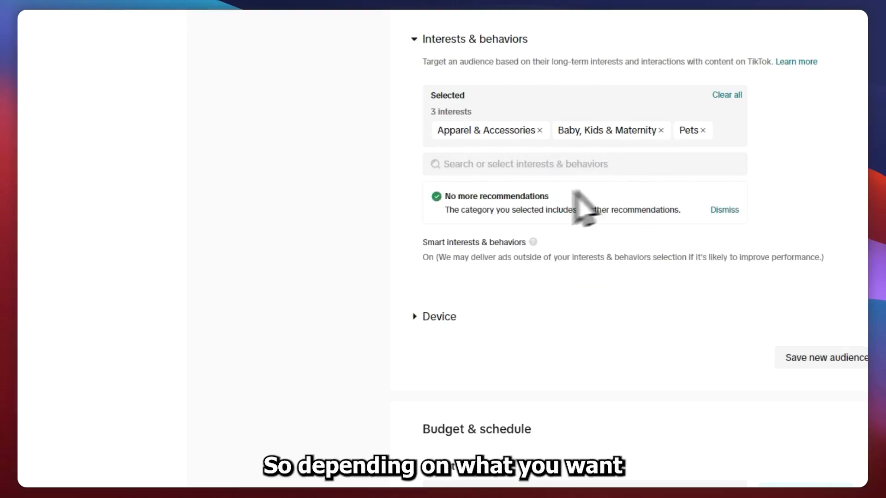
scroll(516, 176, "up", 3)
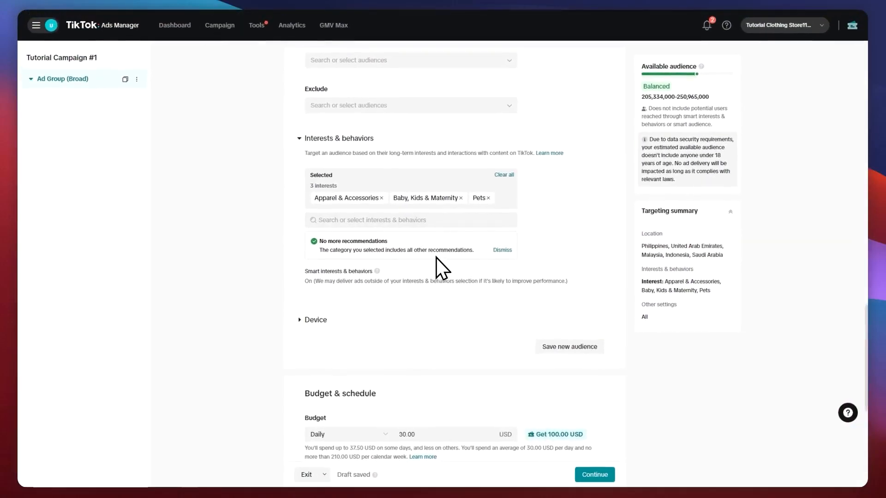
Review the device targeting options, such as operating system, device model, connection type, carriers and device price, and collapse the section
scroll(289, 273, "down", 1)
left_click(312, 277)
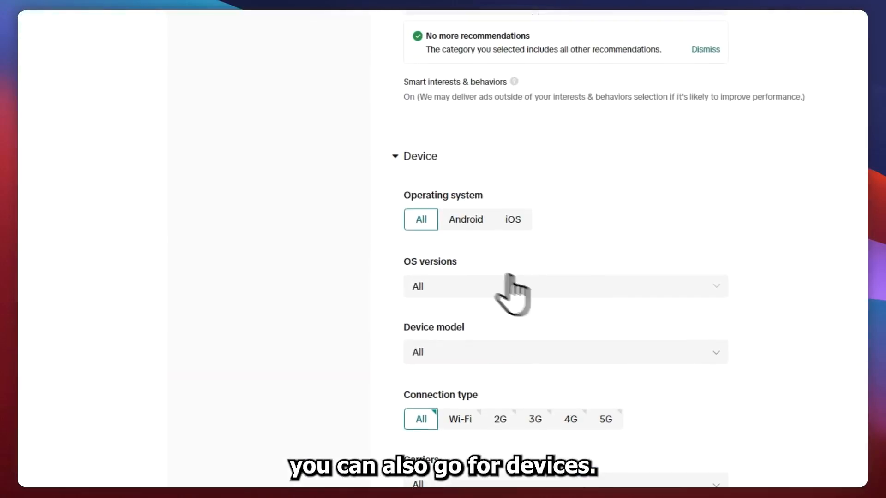
scroll(515, 292, "down", 7)
scroll(482, 282, "up", 6)
scroll(526, 221, "down", 1)
scroll(500, 158, "up", 3)
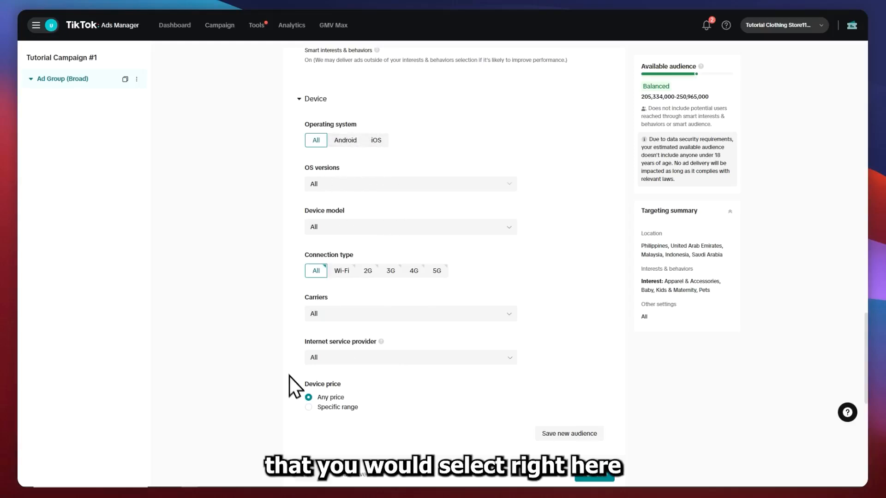
left_click(315, 99)
scroll(415, 179, "down", 2)
scroll(417, 179, "up", 1)
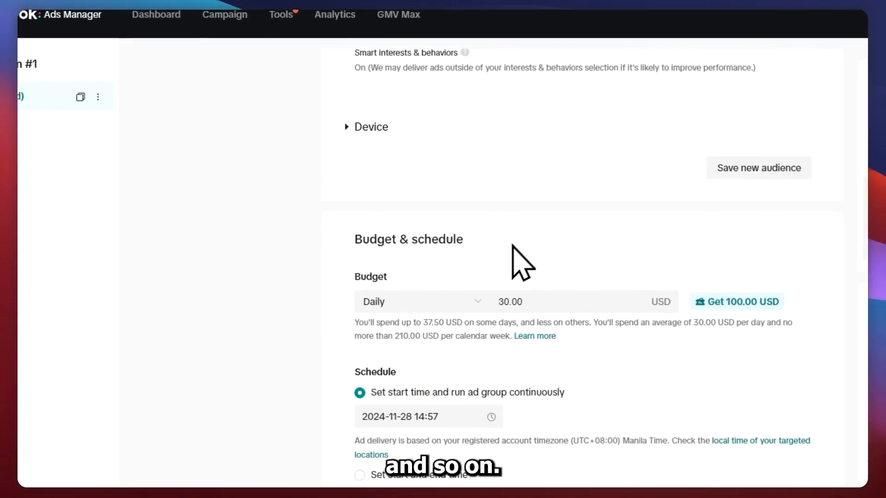
Keep the budget type as Daily and set the ad group's budget to 50 USD
left_click(489, 181)
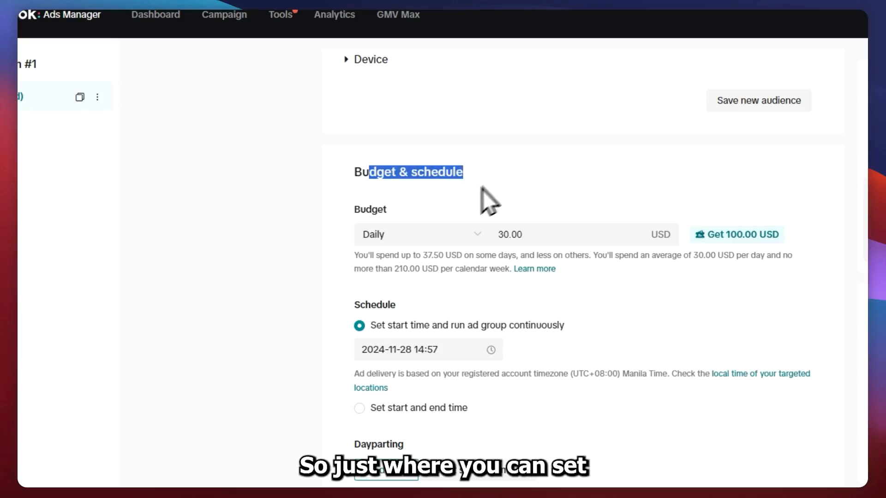
left_click(414, 235)
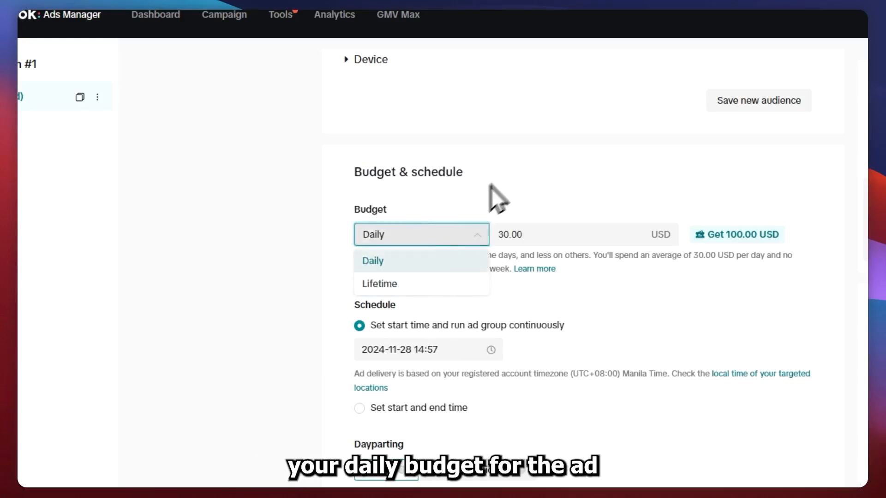
left_click(510, 208)
left_click(518, 234)
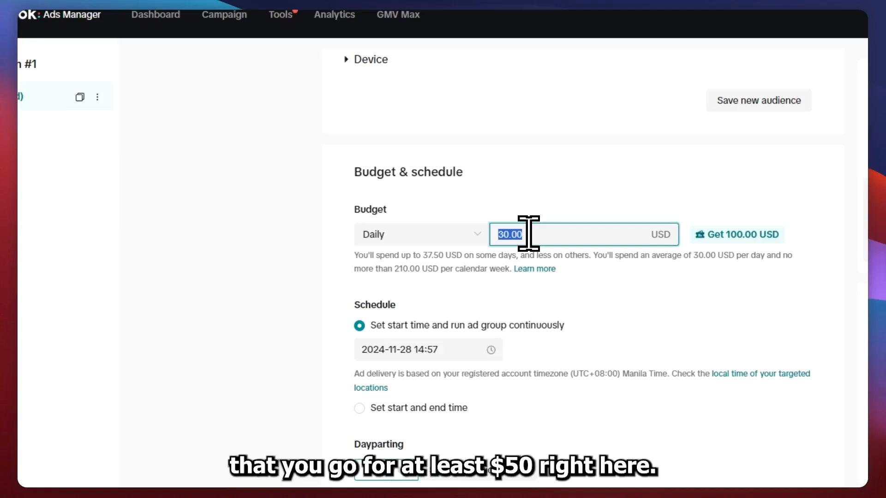
key("BackSpace")
type("50")
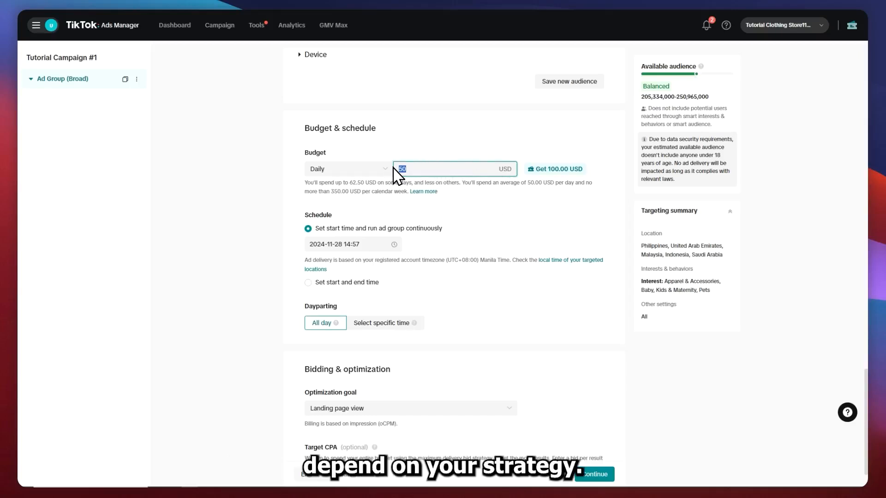
Set the ad group's daily budget to 30 USD
key("BackSpace")
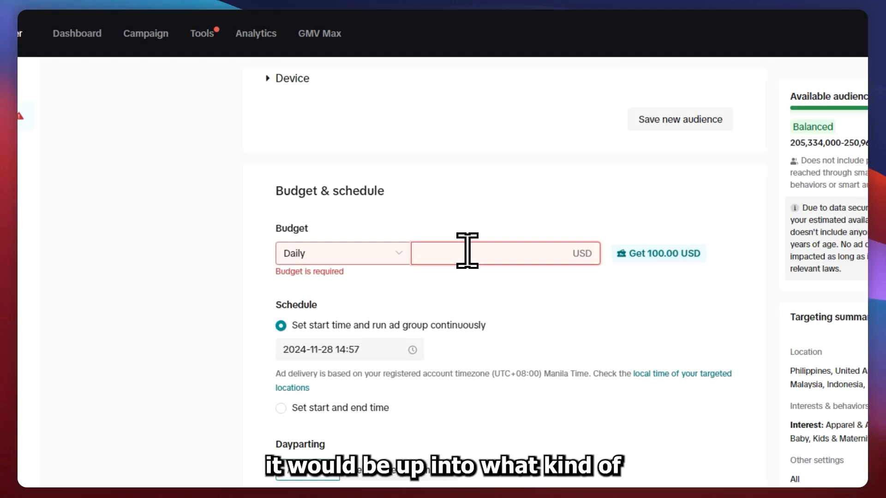
type("30")
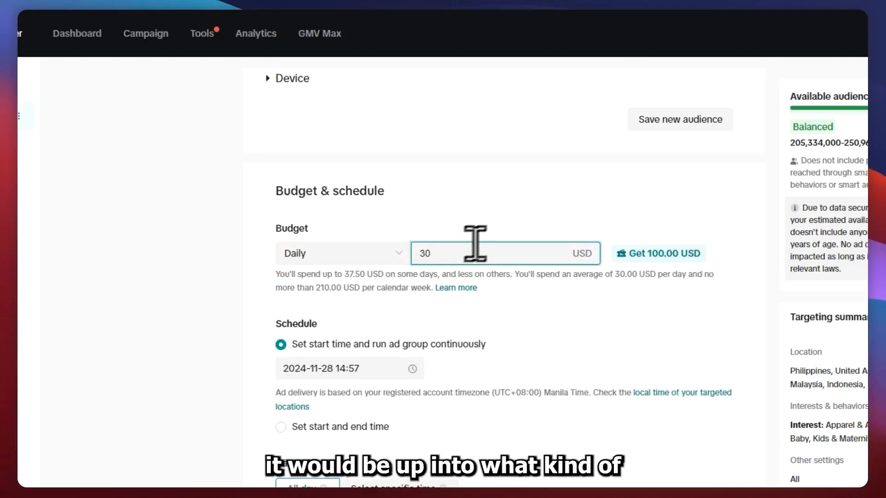
left_click(446, 188)
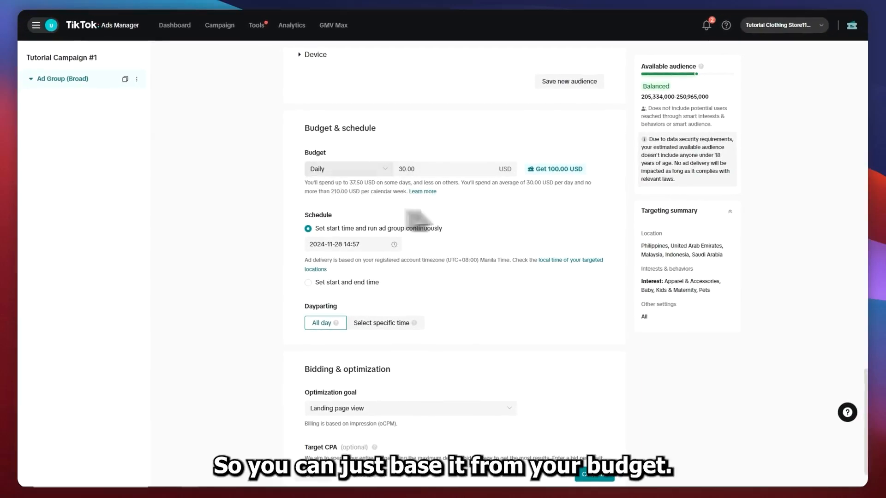
Look at the start date and time options for running the ad group continuously
left_click_drag(307, 212, 348, 210)
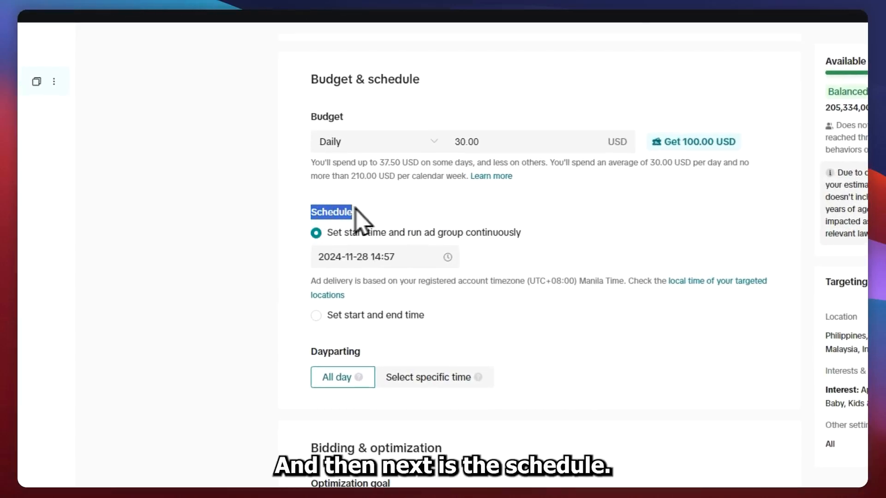
left_click(378, 208)
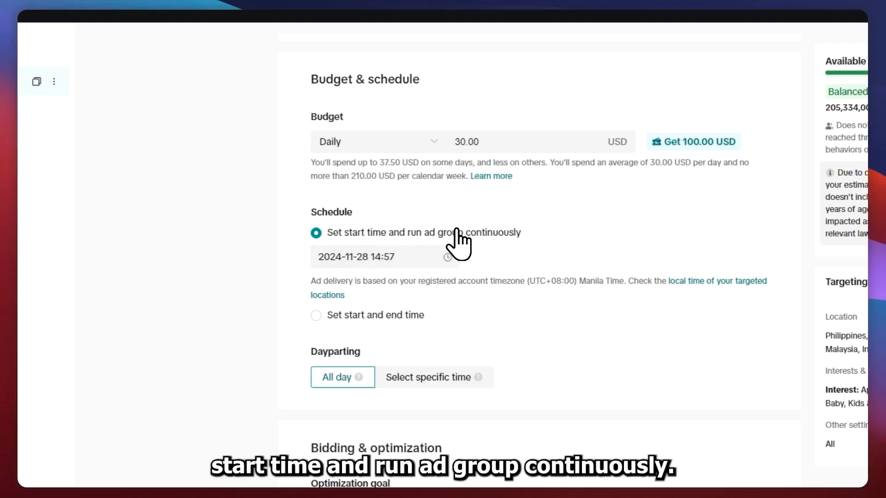
left_click(392, 257)
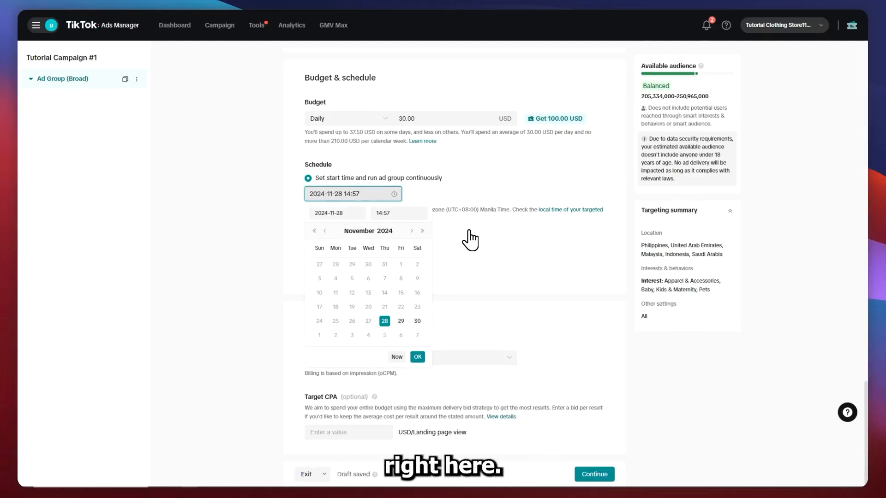
Switch the schedule to a set start and end time, with the start date 2024-11-29
left_click(237, 140)
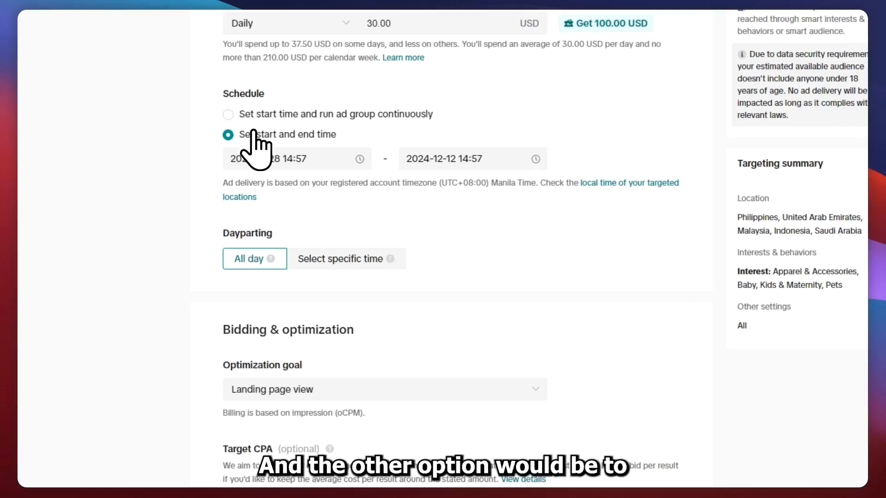
left_click(334, 165)
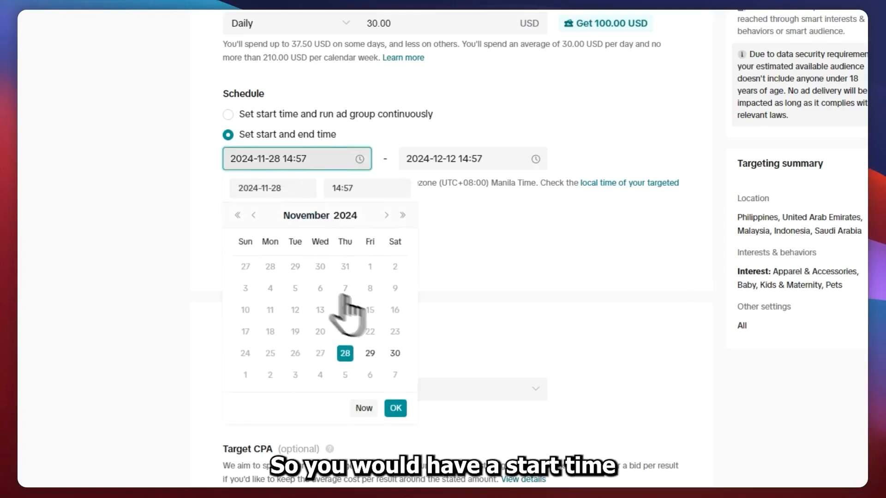
left_click(370, 354)
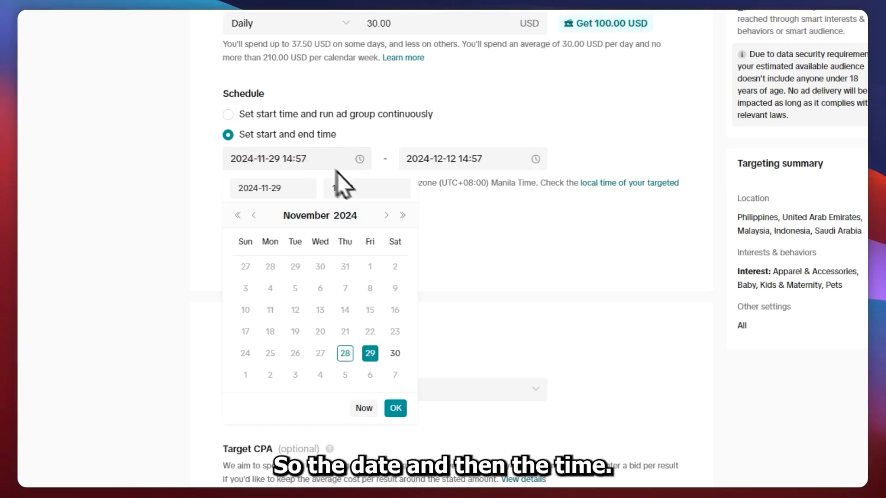
left_click(358, 189)
Set the schedule's end date to 2024-12-13 and keep the end time at 14:57
left_click(453, 159)
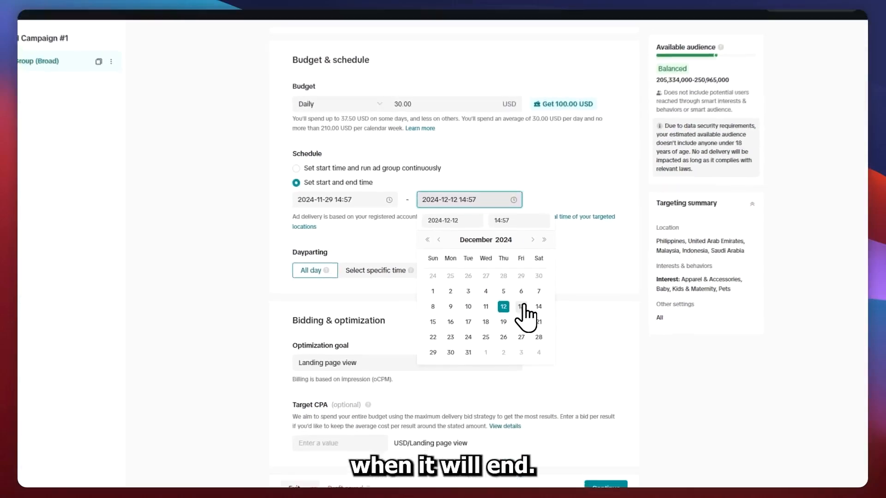
left_click(522, 307)
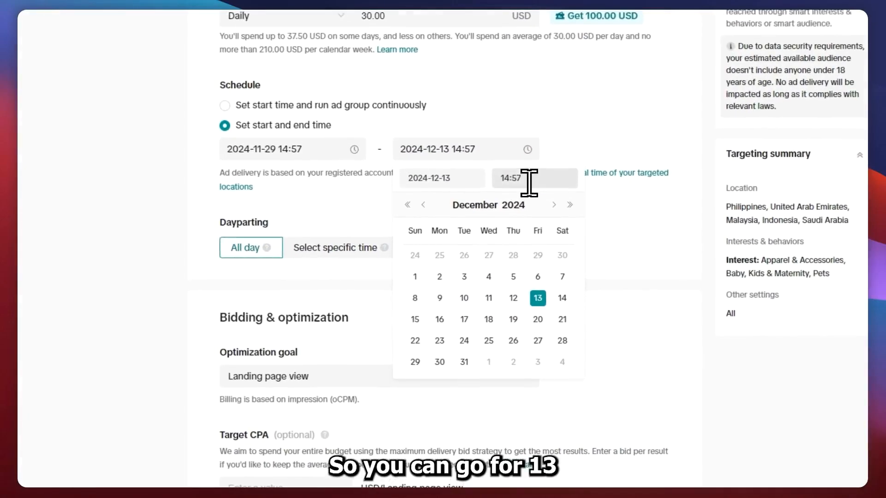
left_click(529, 184)
left_click(630, 235)
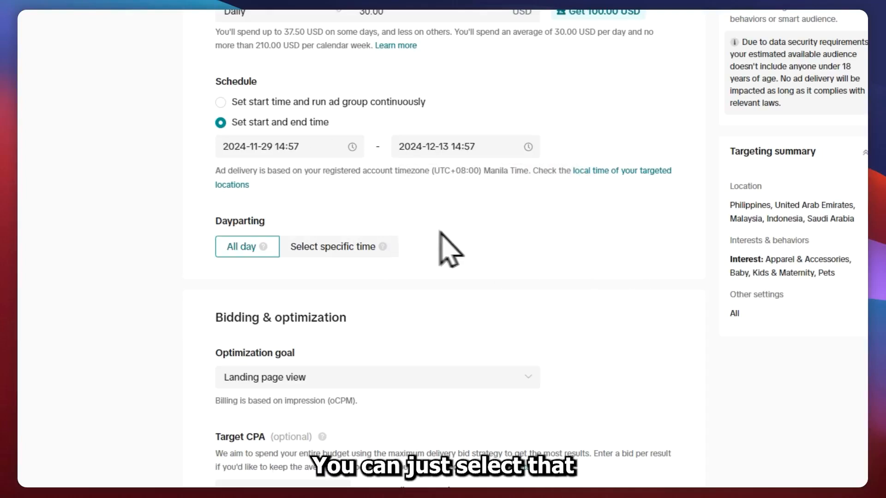
Switch dayparting to specific times and select Tuesday 04:30–05:00 and 06:00–06:30, Wednesday 11:00–11:30 and Saturday 06:00–06:30
left_click(300, 251)
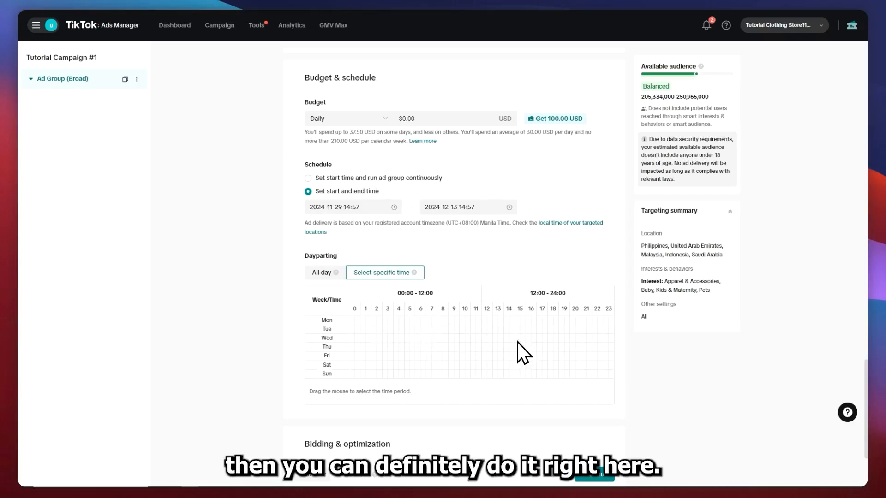
scroll(465, 256, "down", 1)
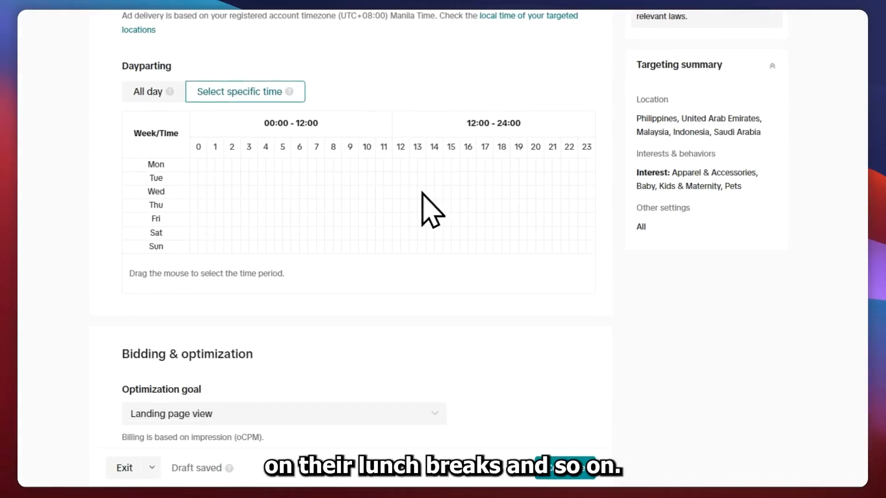
left_click(270, 178)
left_click(295, 178)
left_click(379, 192)
left_click(296, 234)
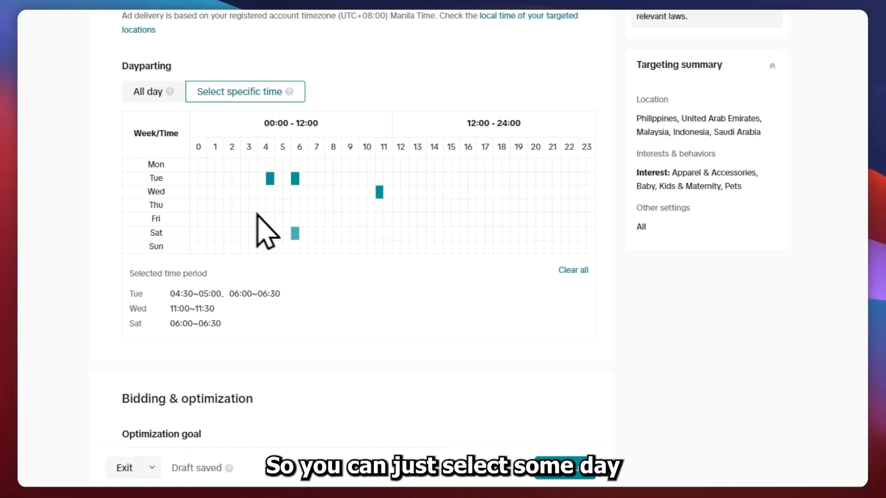
Add Wednesday 04:00–04:30 and 02:30–03:00 and a Friday morning half-hour slot to the dayparting grid
left_click(261, 192)
left_click(236, 192)
left_click(354, 220)
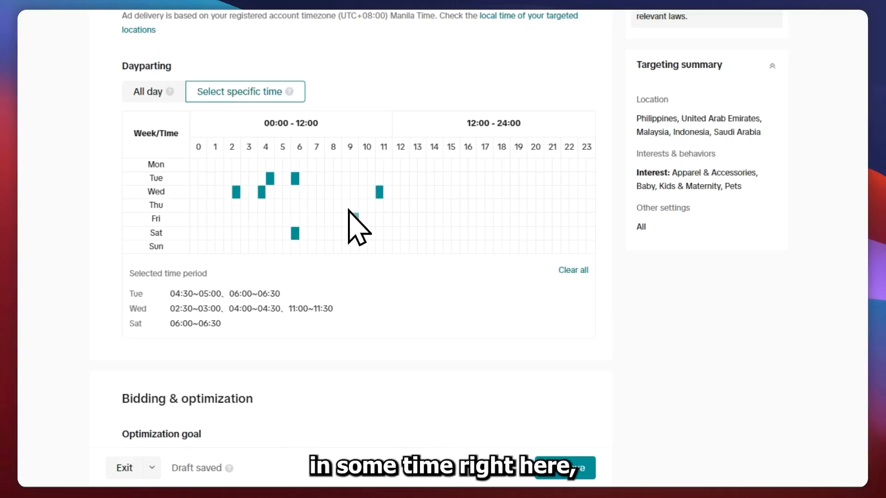
Add Tuesday 15:30–16:00 to the dayparting grid and choose Landing page view as the optimization goal
left_click(456, 178)
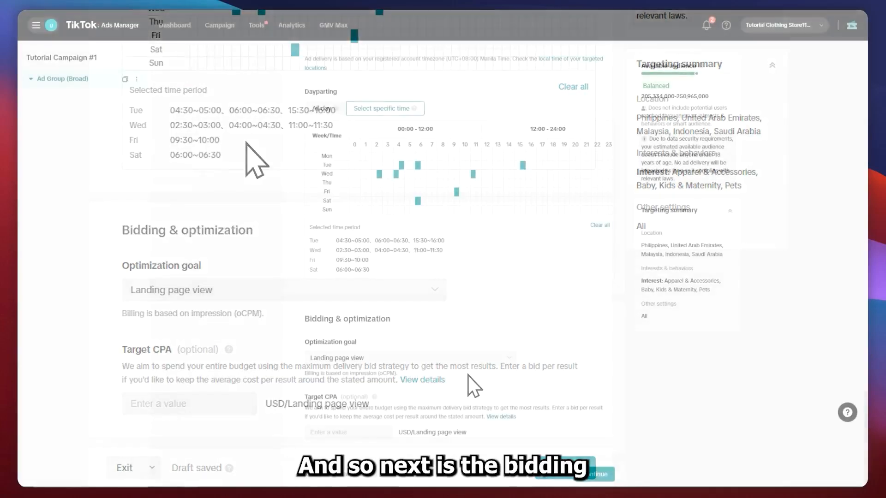
left_click_drag(306, 320, 395, 320)
left_click(396, 324)
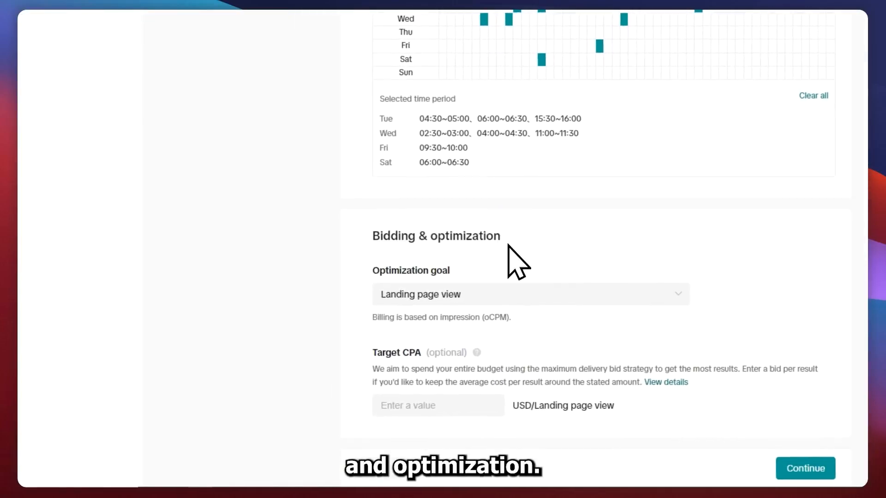
left_click(406, 296)
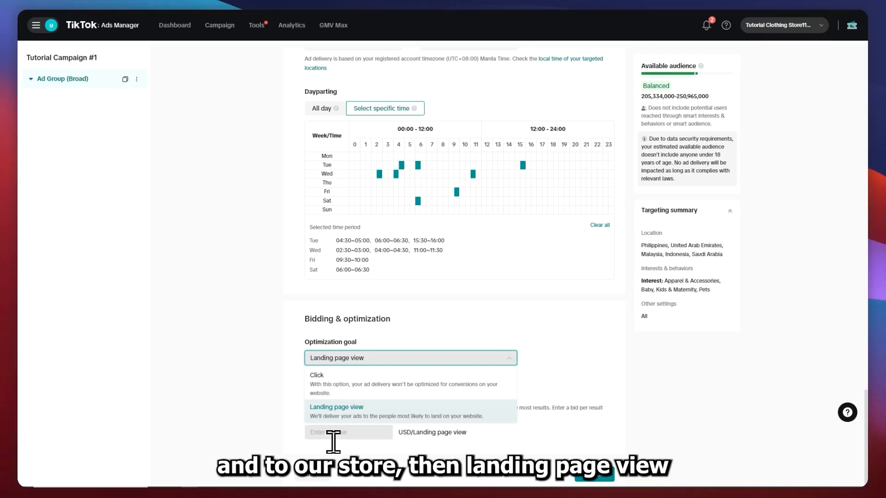
left_click(336, 412)
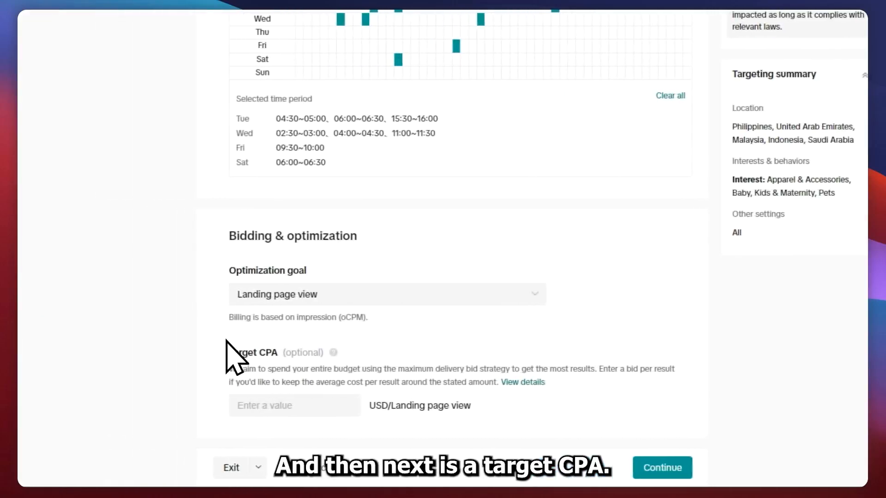
Leave the optional target CPA empty and continue from the ad group to the ad level
left_click_drag(175, 353, 280, 352)
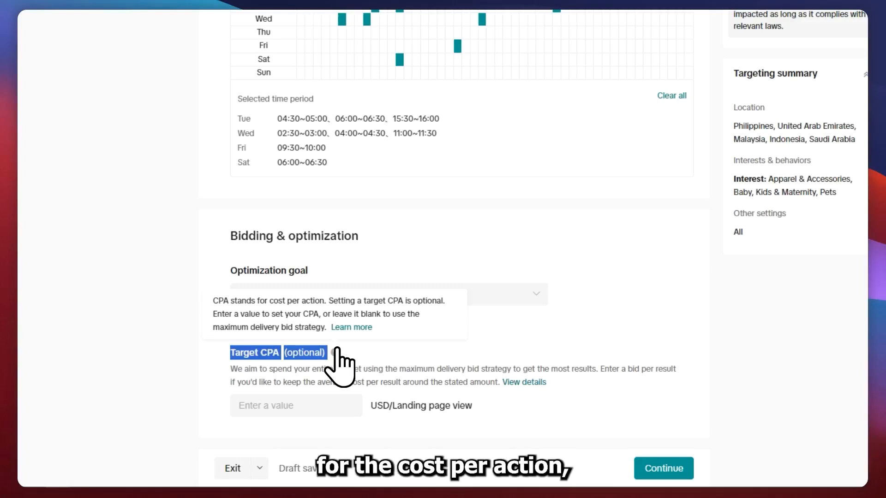
left_click(254, 415)
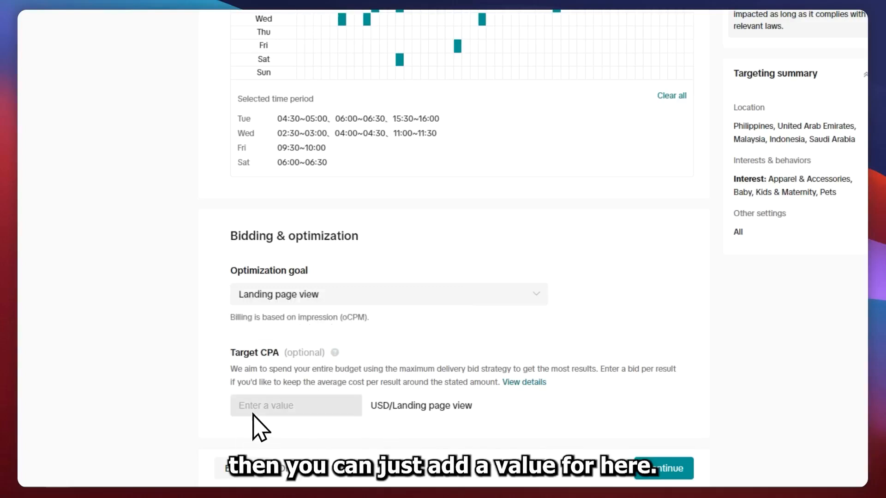
left_click(289, 411)
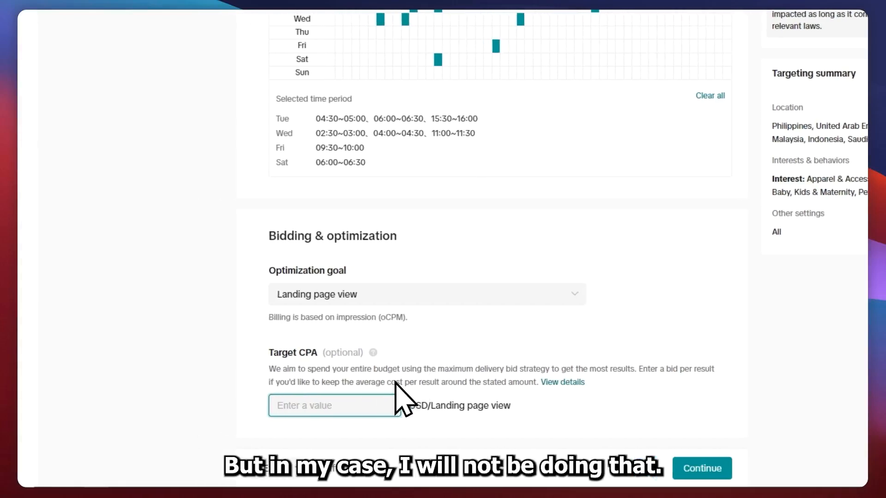
scroll(356, 252, "up", 5)
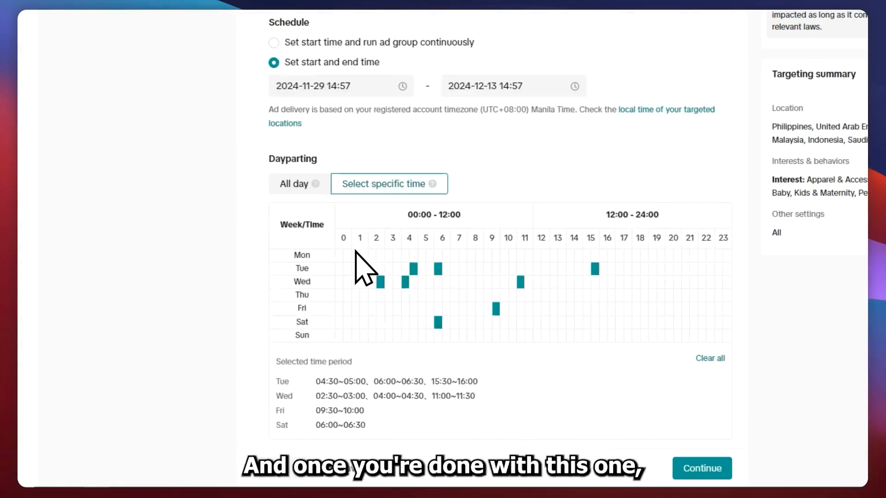
scroll(362, 268, "down", 4)
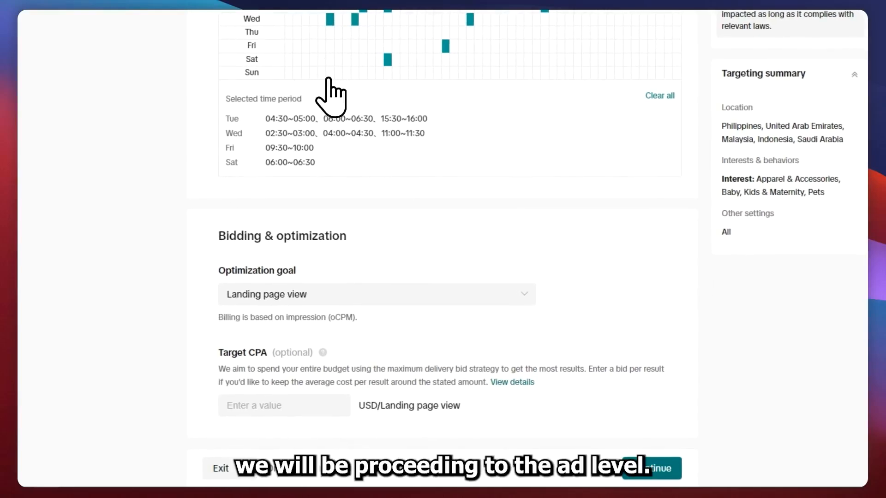
left_click(654, 469)
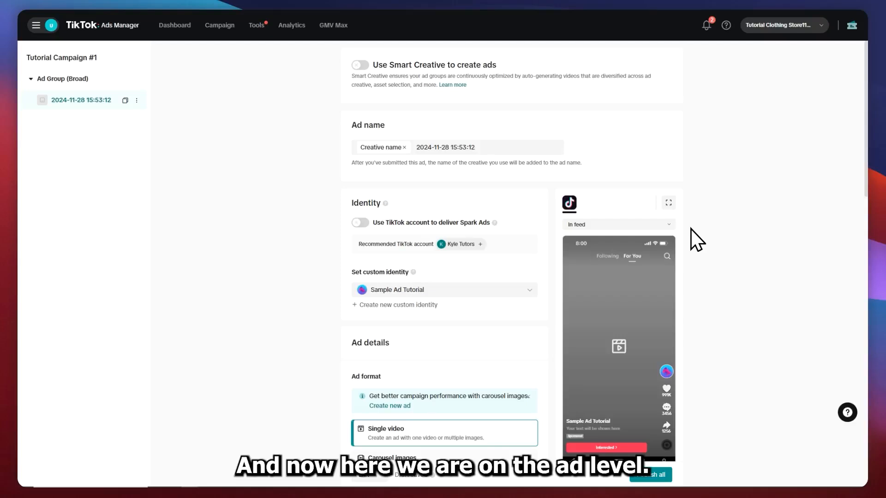
Turn on Smart Creative for the ads and review its description and the ad options it offers
left_click_drag(392, 65, 492, 63)
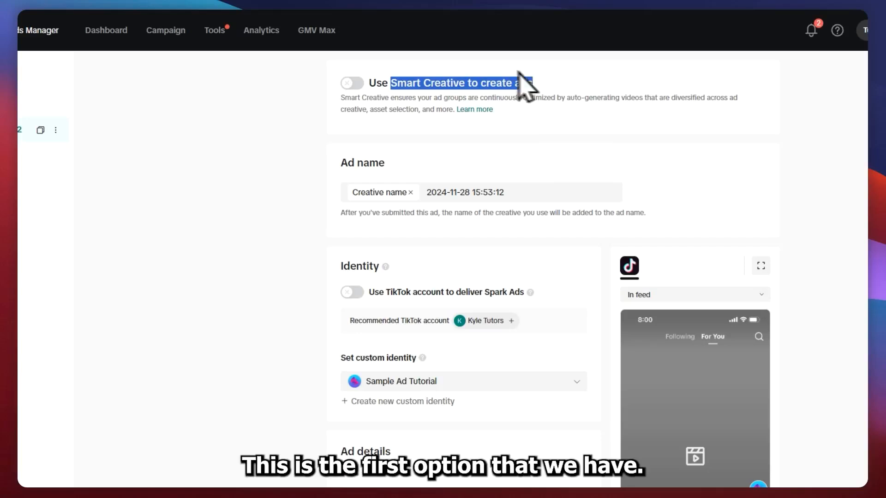
left_click(355, 81)
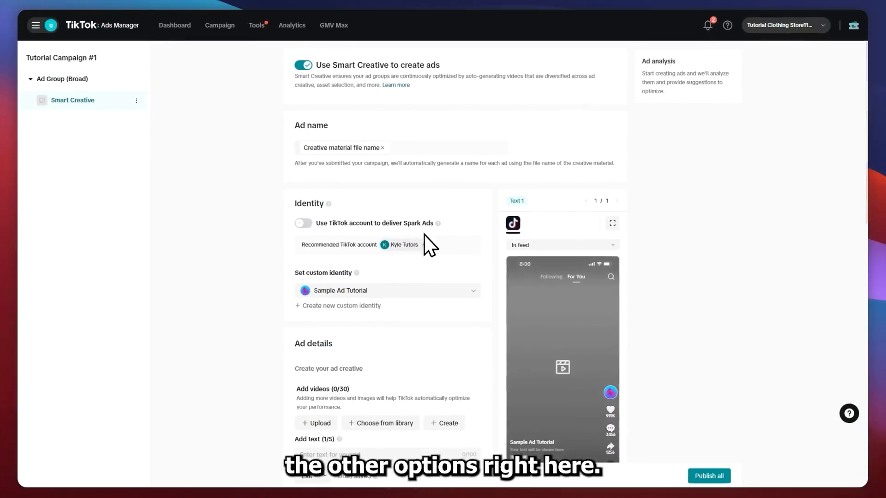
scroll(350, 216, "down", 5)
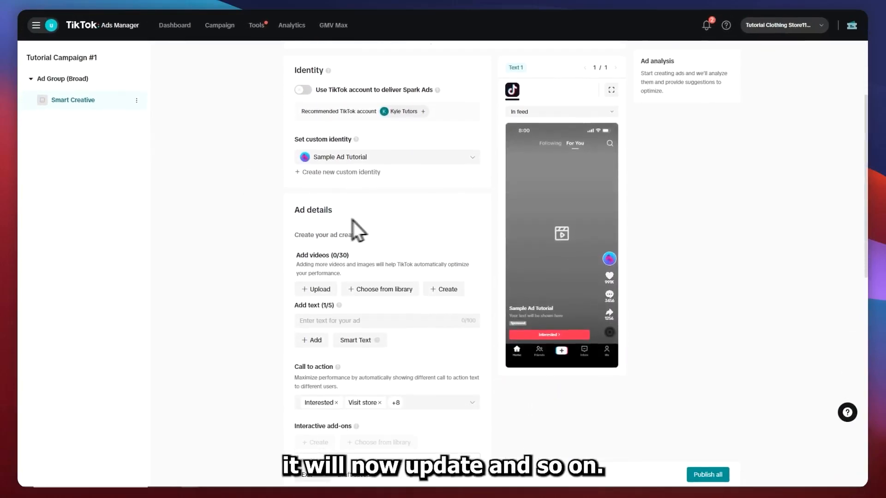
scroll(376, 230, "down", 2)
scroll(383, 227, "up", 7)
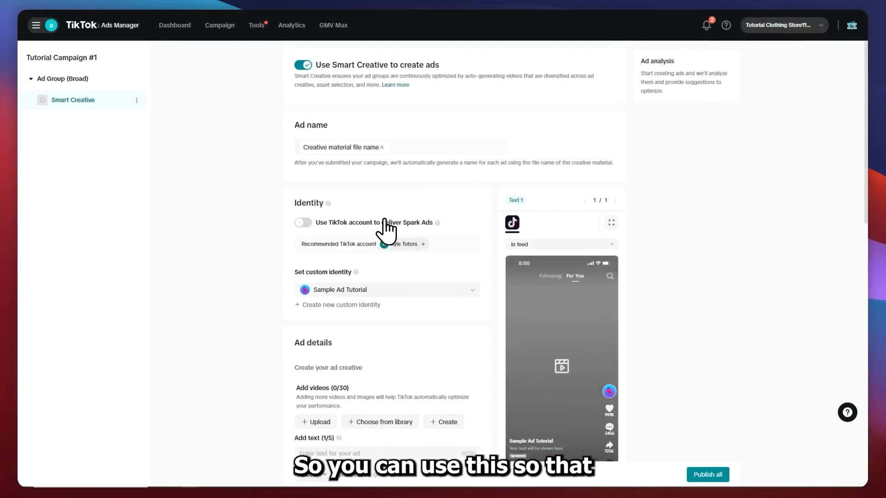
left_click_drag(377, 76, 525, 76)
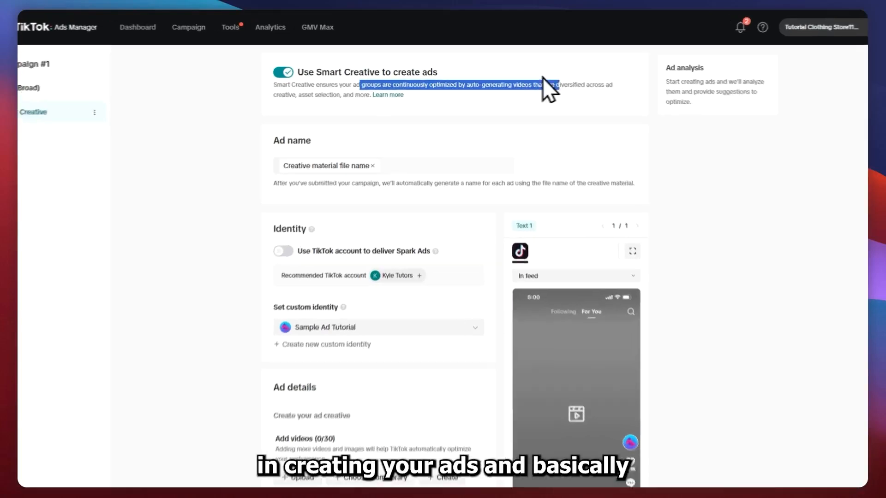
left_click(434, 96)
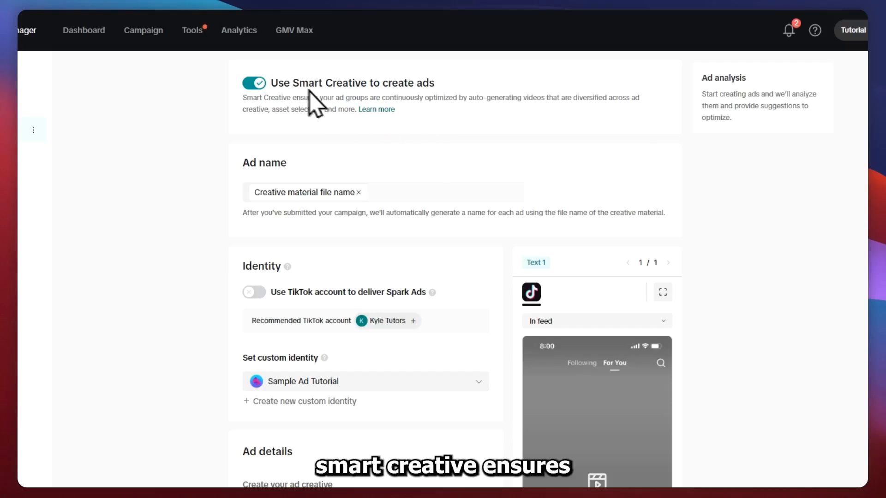
left_click_drag(318, 97, 390, 99)
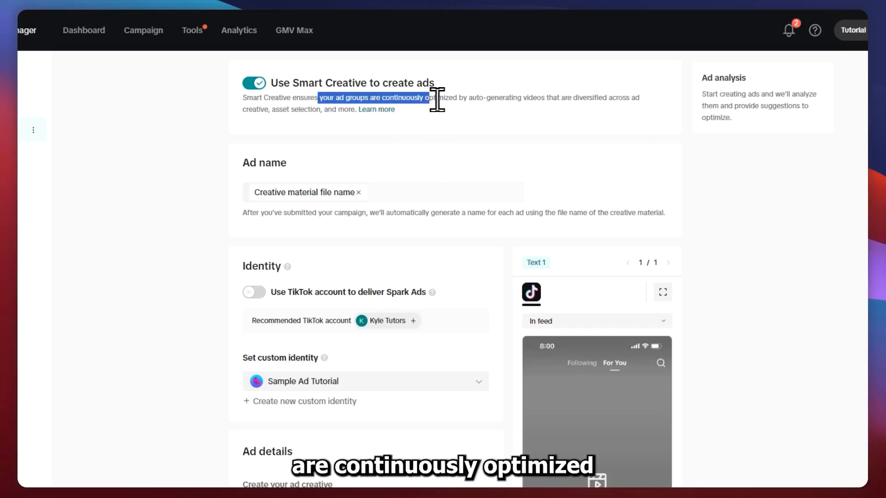
left_click_drag(450, 100, 481, 97)
left_click_drag(556, 100, 674, 102)
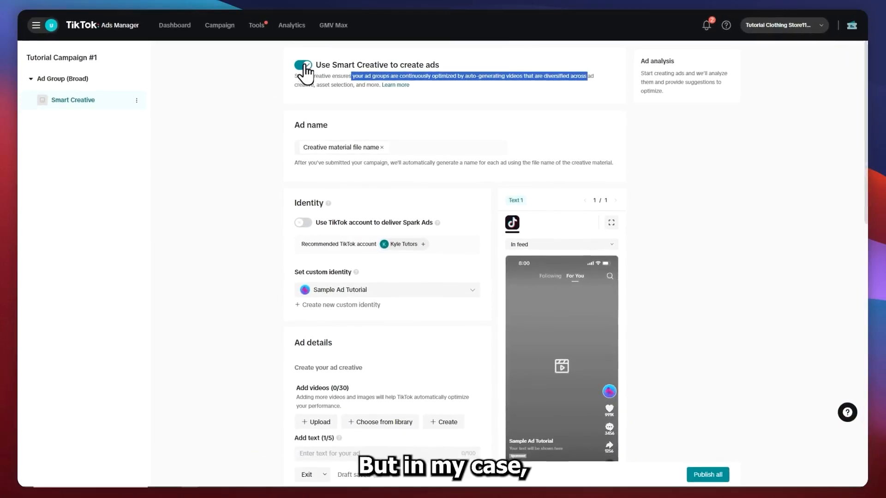
Turn Smart Creative off again and look over the manual ad settings
left_click(305, 66)
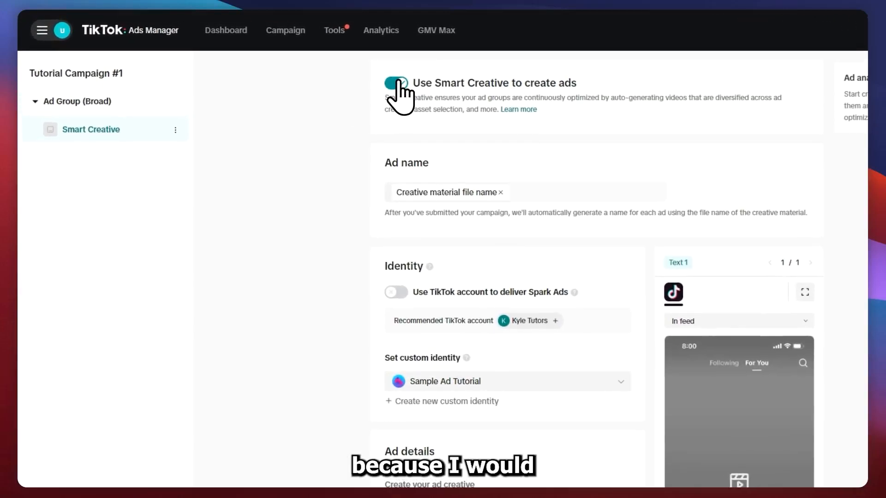
left_click(412, 79)
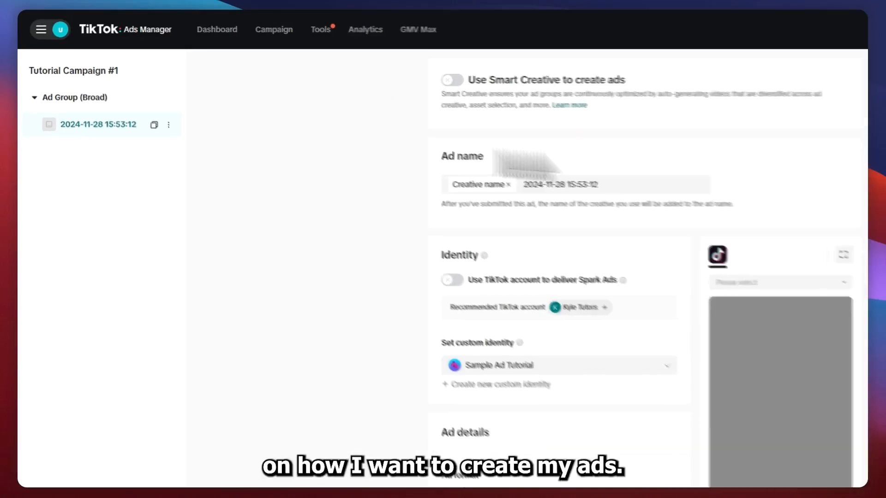
scroll(434, 194, "down", 1)
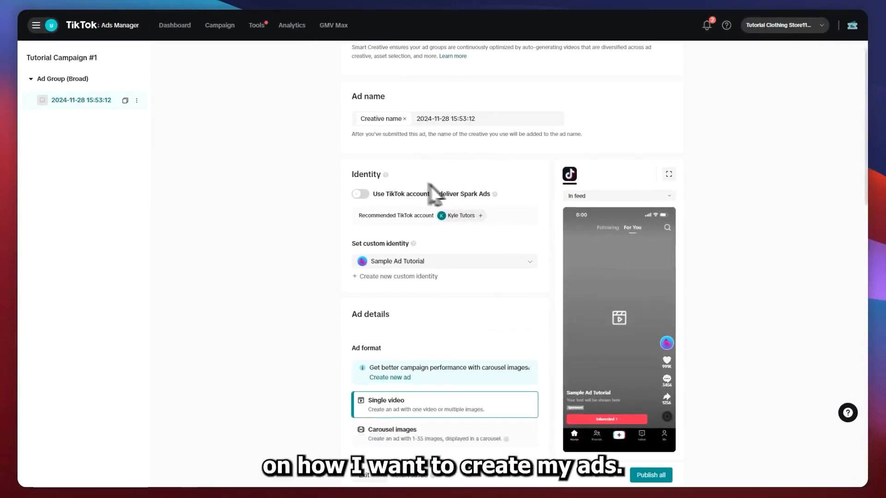
scroll(434, 194, "down", 10)
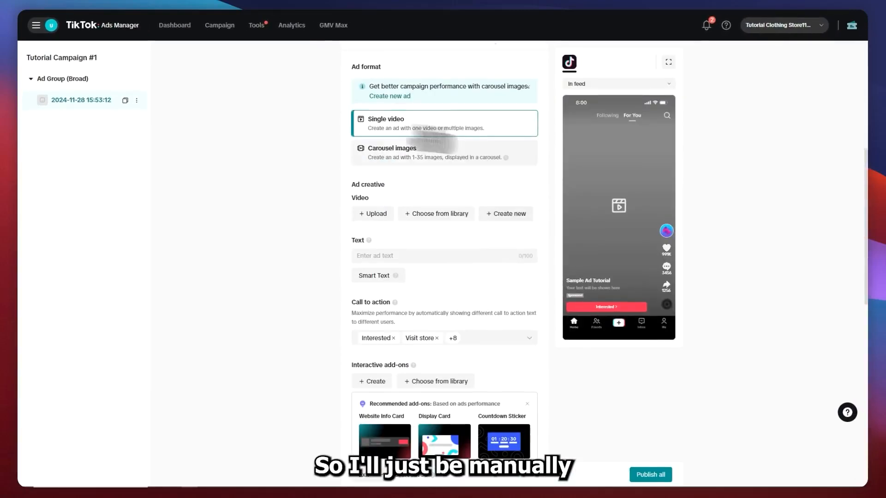
scroll(395, 224, "up", 9)
scroll(386, 177, "up", 3)
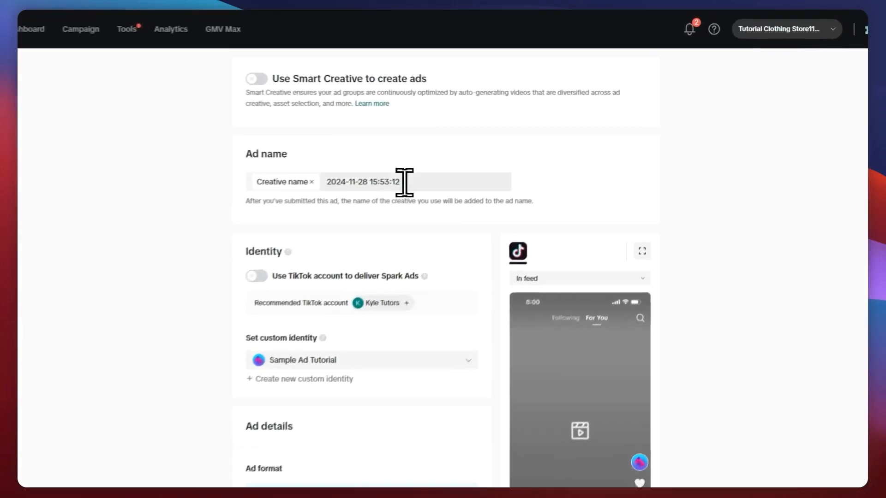
Rename the ad as AD #1, keeping the Creative name tag
left_click_drag(405, 183, 307, 181)
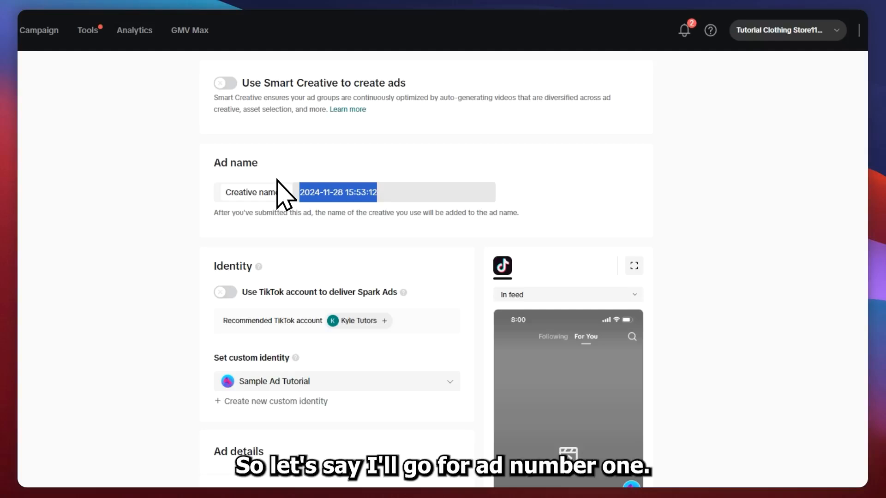
type("ADD")
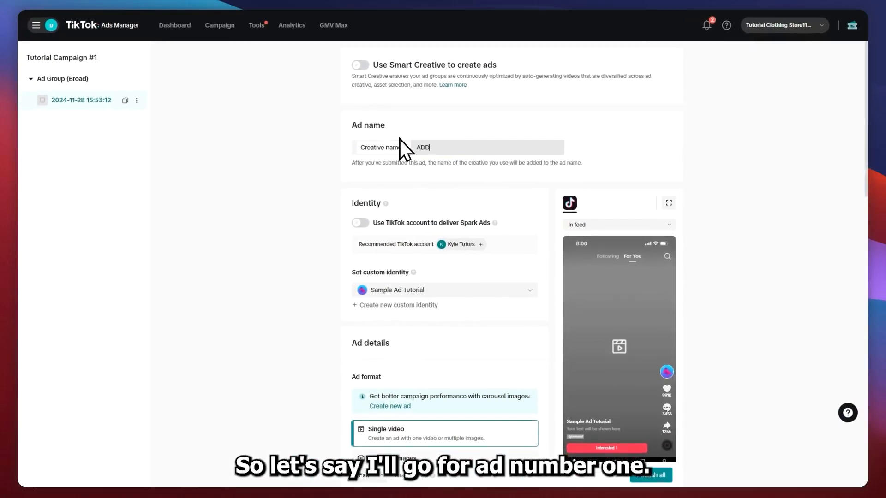
key("BackSpace")
type("#1")
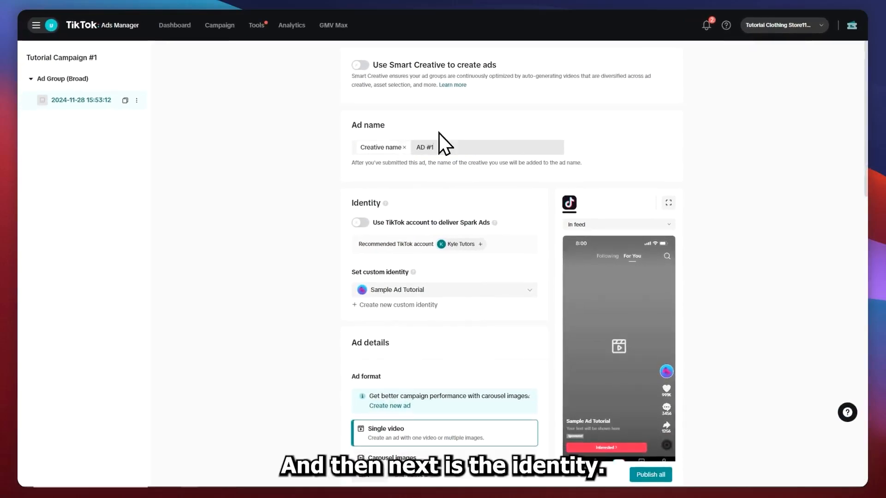
Start a new custom identity for the ad and name it Tutorial For Clothing Brand
left_click_drag(373, 222, 410, 222)
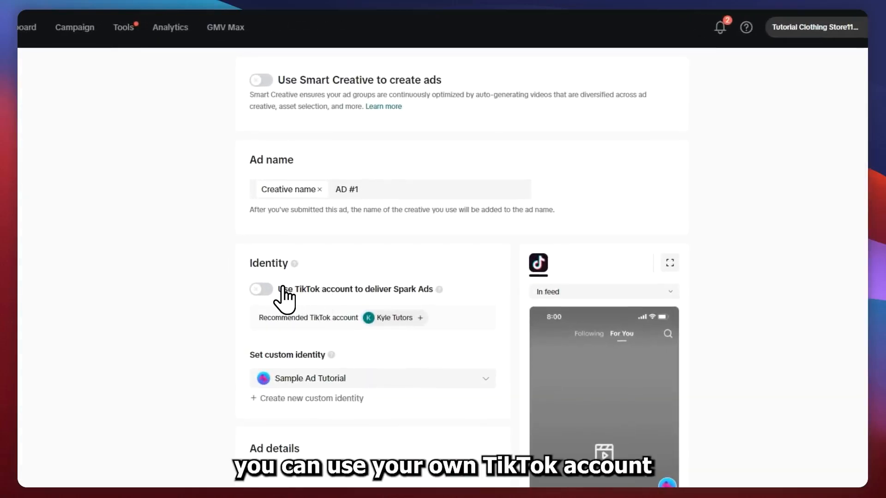
left_click_drag(394, 289, 417, 289)
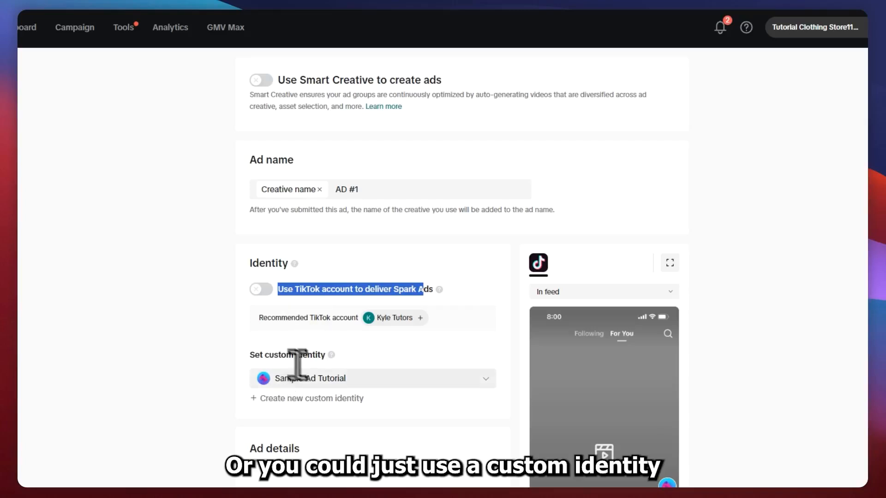
left_click_drag(255, 354, 327, 355)
left_click(332, 356)
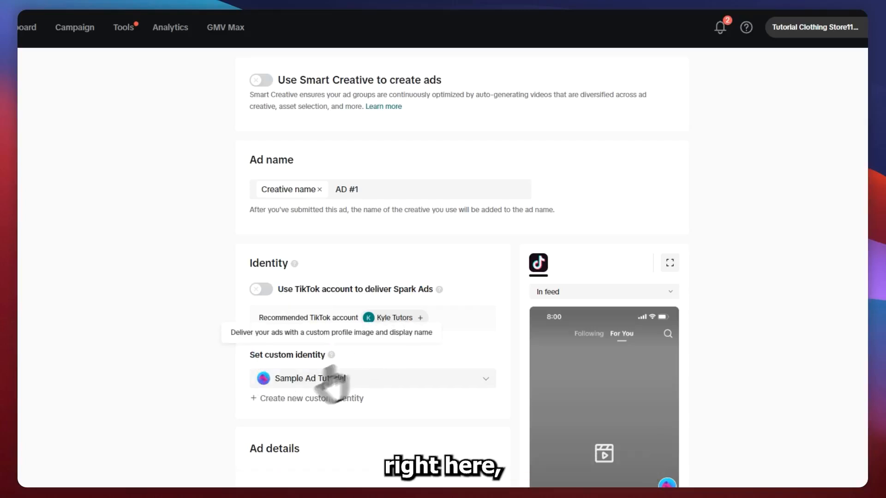
left_click(314, 397)
left_click(359, 159)
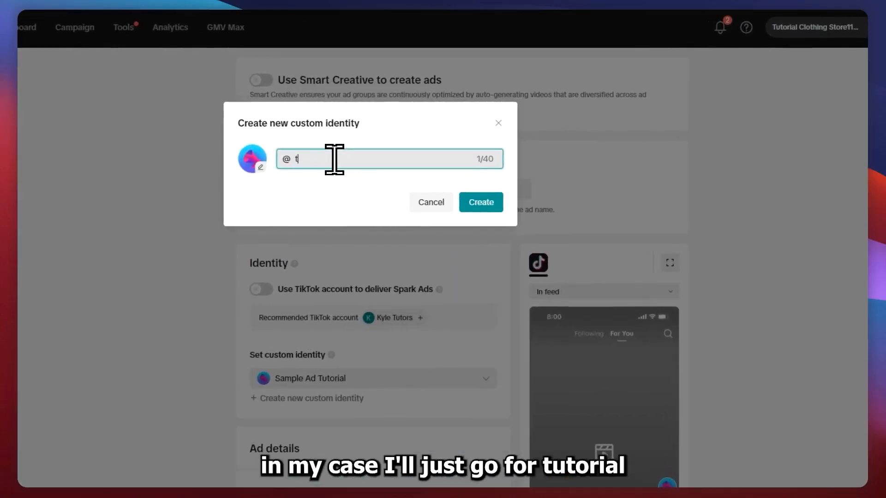
type("Uto")
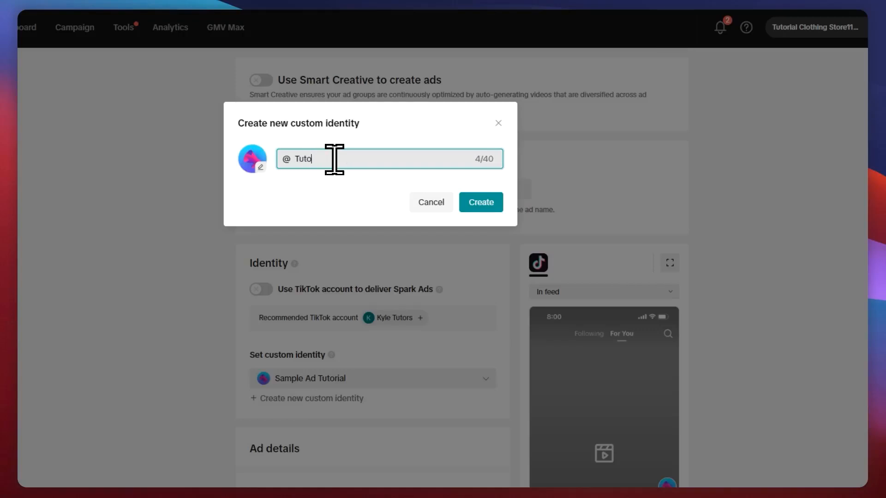
type("rial For")
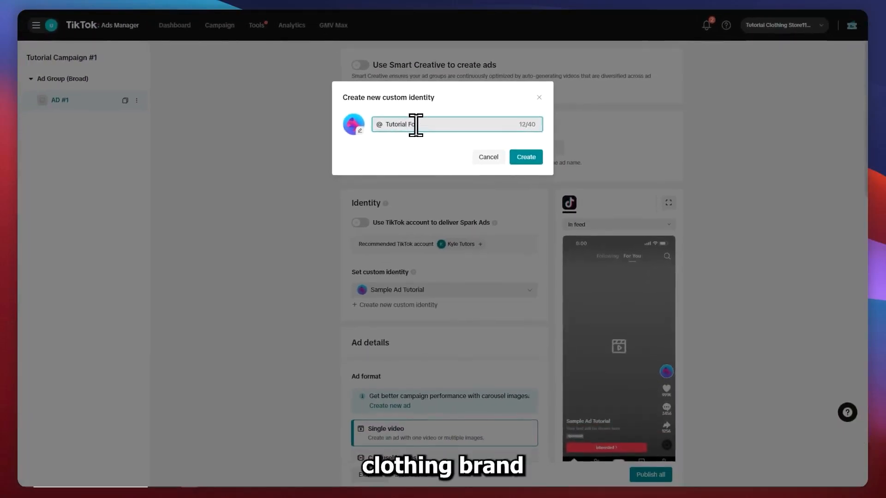
type(" Clothi")
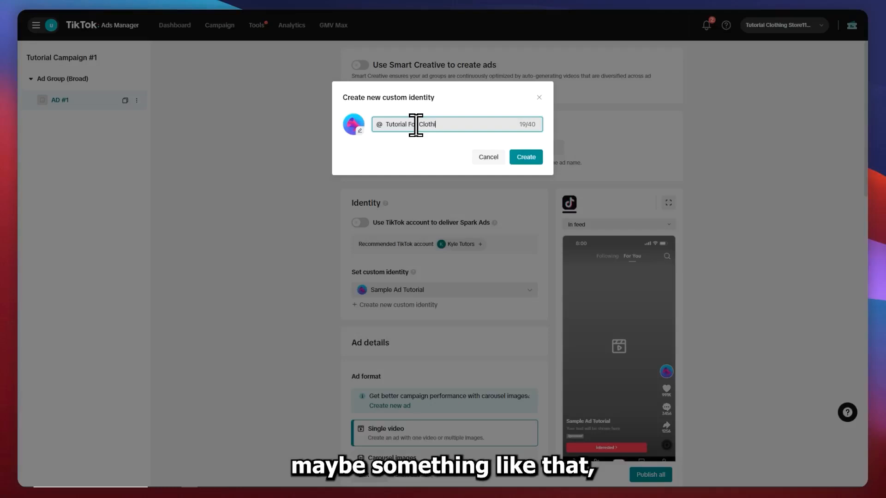
key("BackSpace")
key("BackSpace")
key("BackSpace")
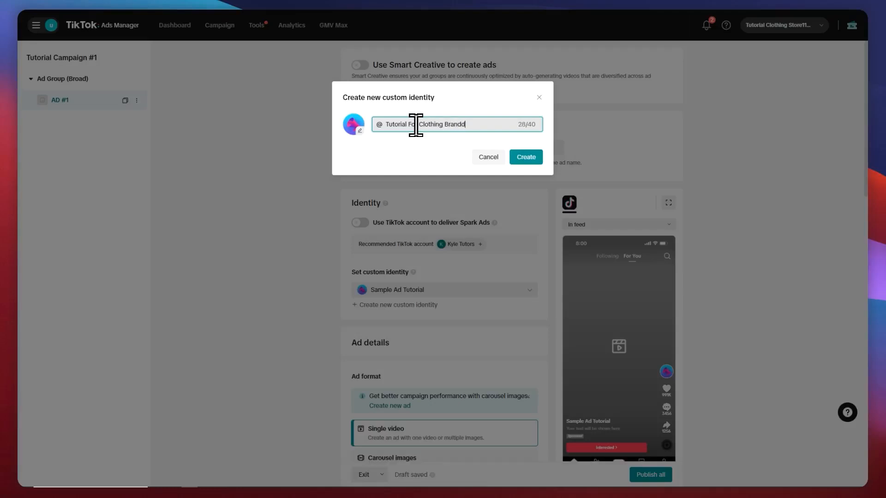
Upload the Sample Store logo from Downloads as the custom identity's profile image, accept its crop, and create the identity
left_click(353, 124)
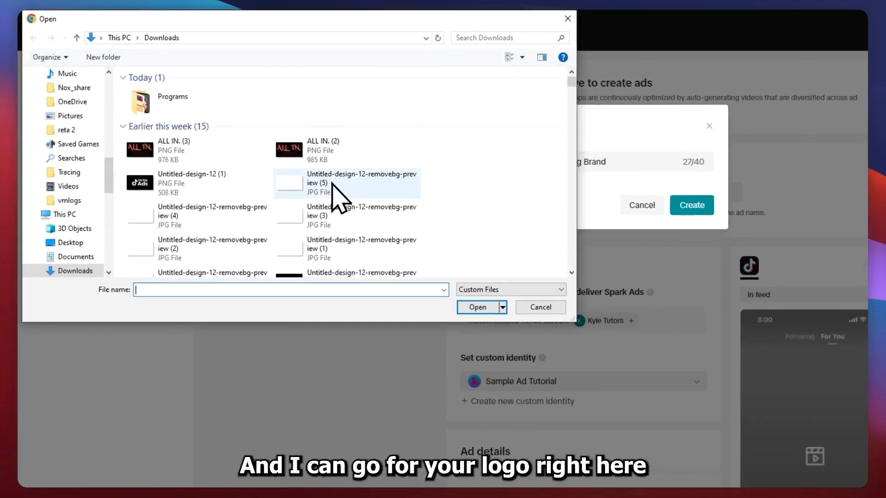
left_click(194, 184)
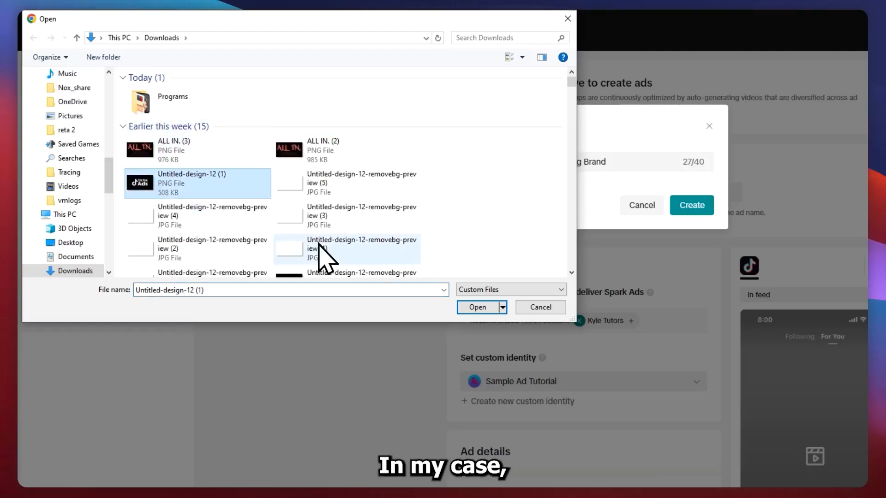
scroll(376, 207, "down", 3)
left_click(290, 152)
left_click(477, 307)
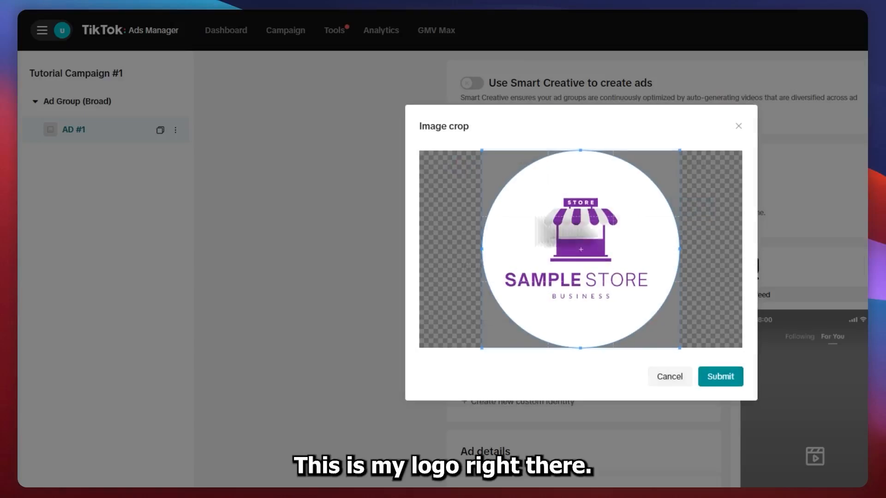
left_click(725, 381)
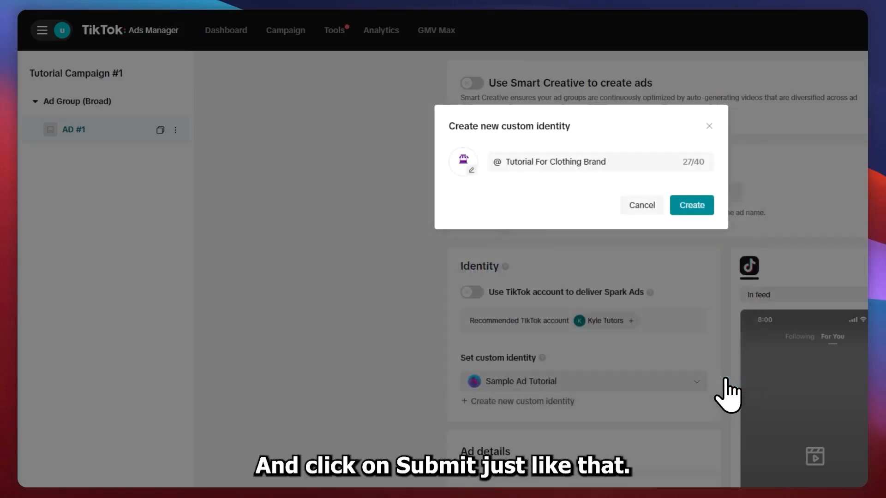
left_click(701, 209)
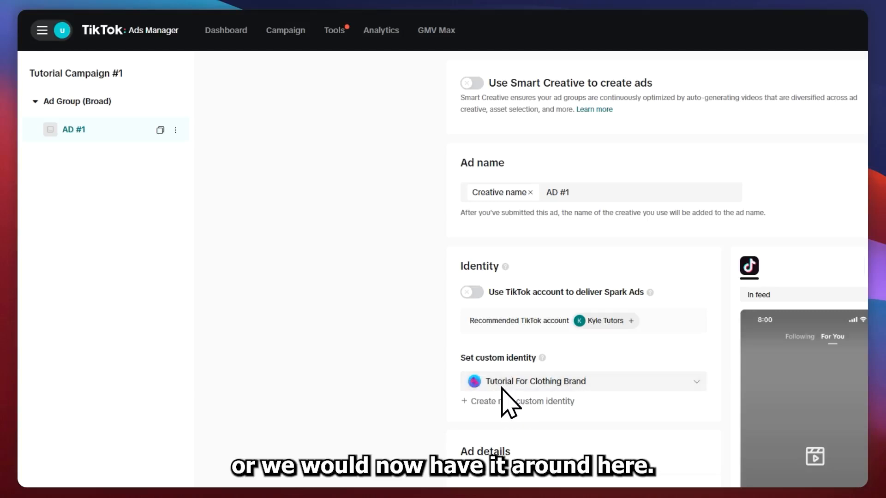
Try the Carousel images ad format and set the format back to Single video
scroll(503, 387, "down", 3)
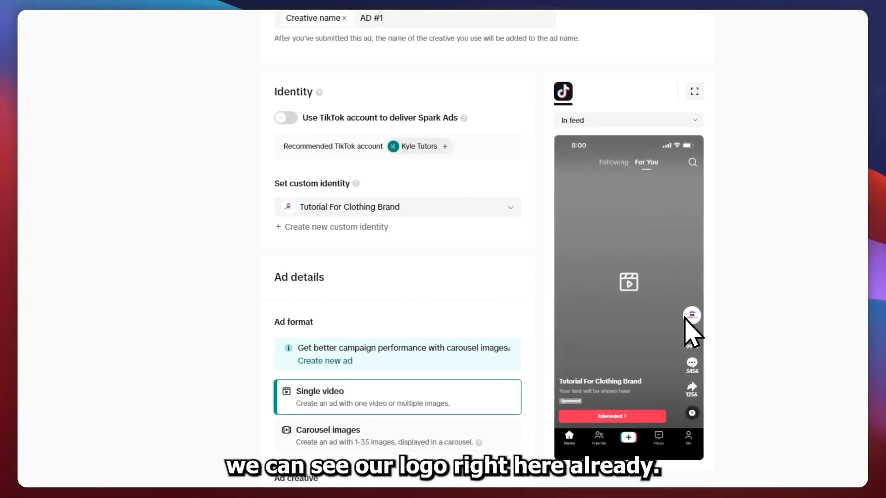
scroll(381, 233, "down", 3)
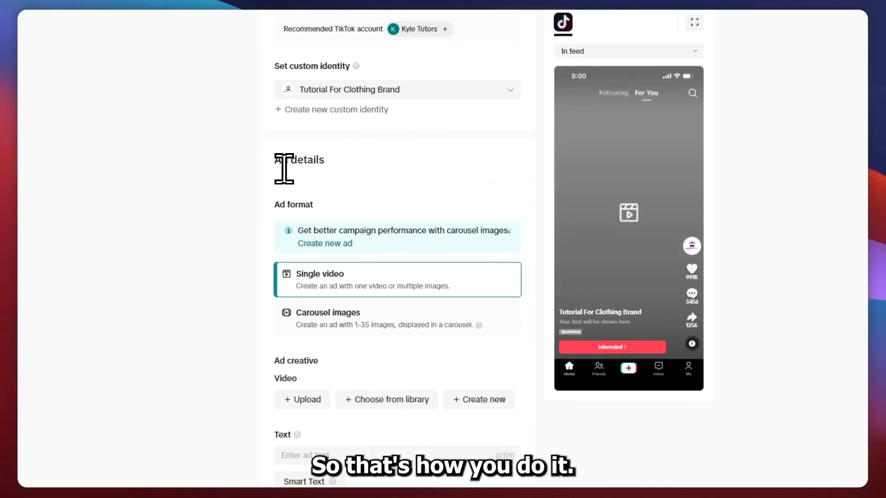
scroll(291, 222, "down", 2)
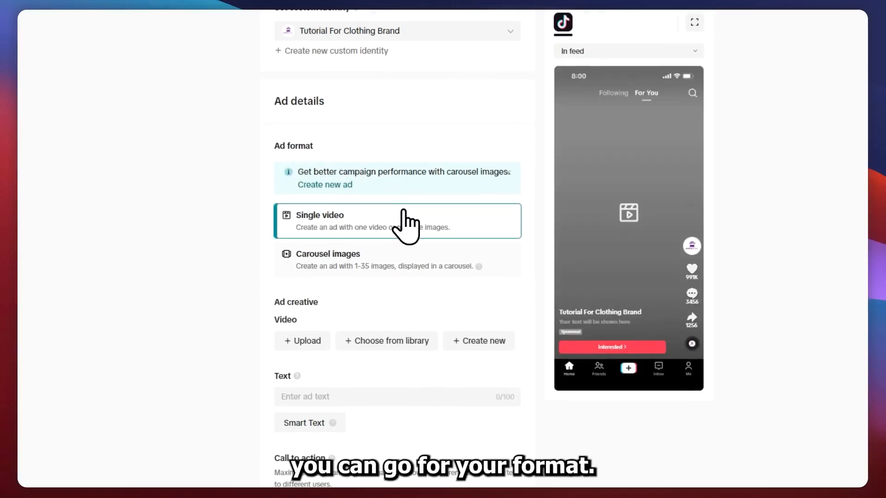
left_click_drag(300, 215, 364, 215)
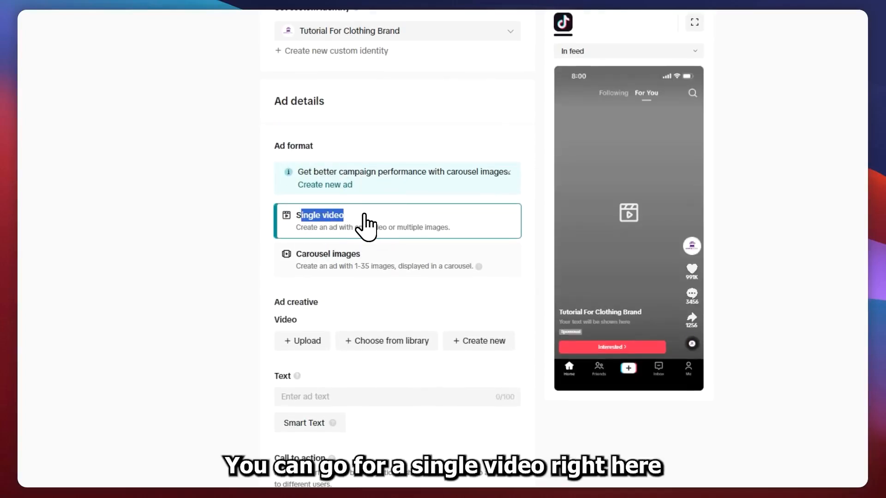
left_click(326, 250)
left_click(351, 254)
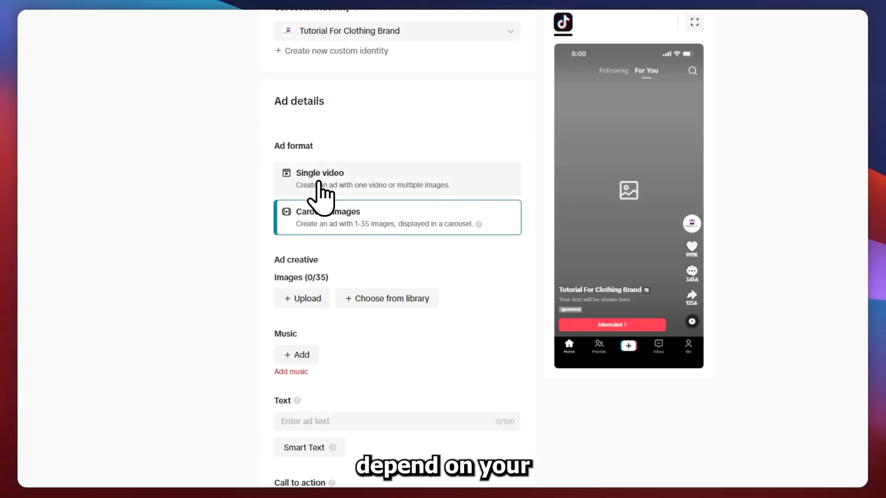
scroll(318, 187, "up", 1)
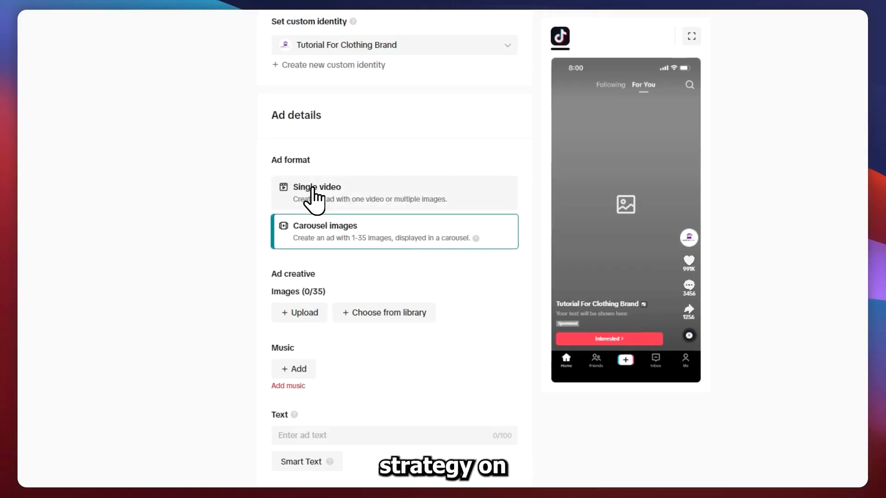
left_click(284, 187)
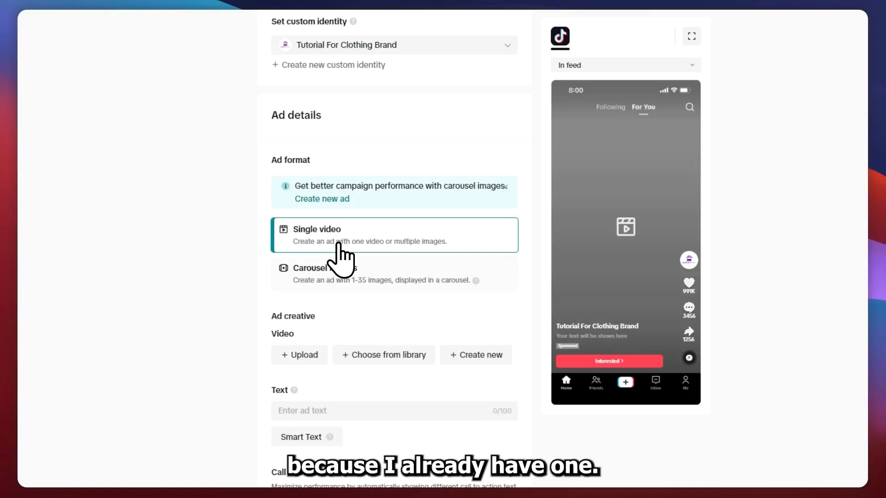
Choose the 12-second Pink and Red Typographic video from the video library as the ad creative
left_click_drag(271, 316, 316, 317)
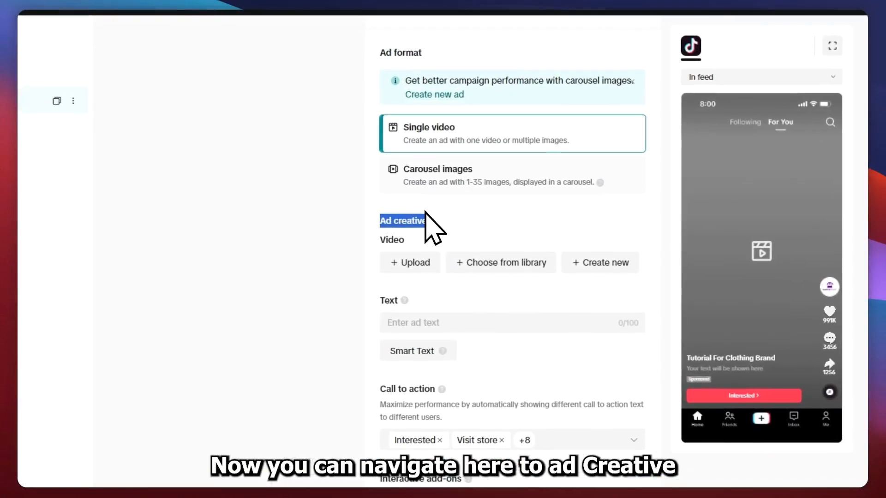
left_click(400, 257)
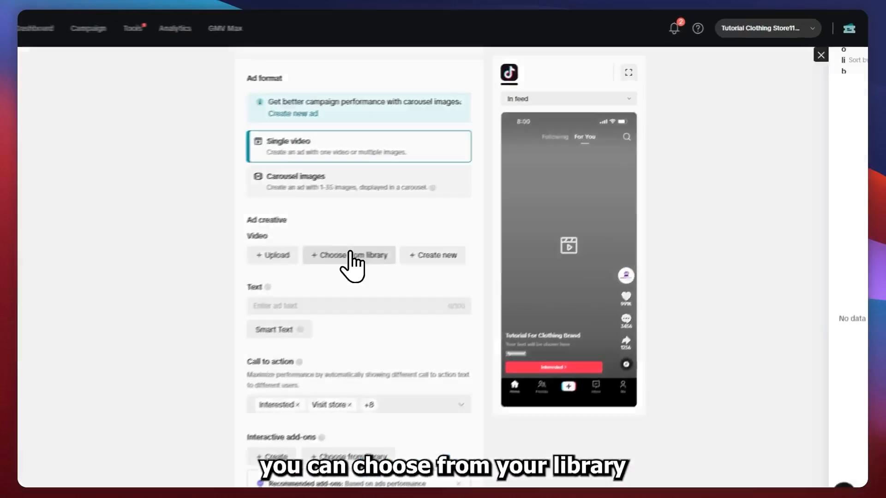
left_click(434, 214)
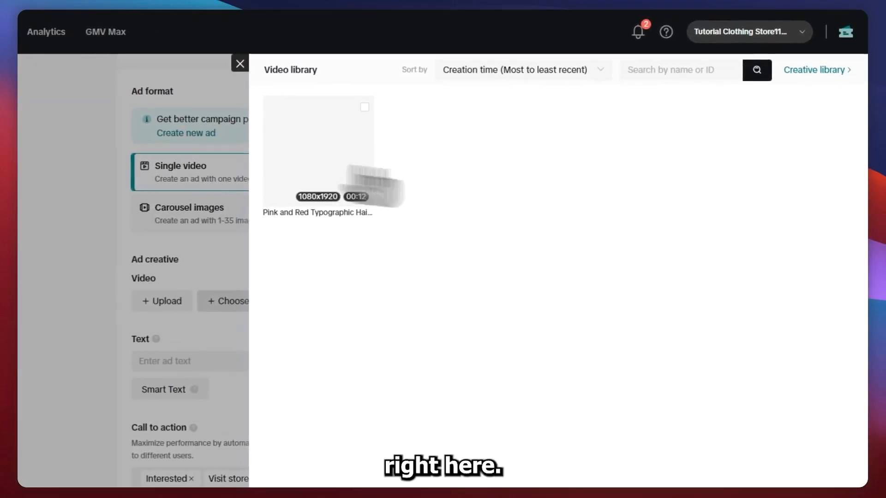
left_click(364, 107)
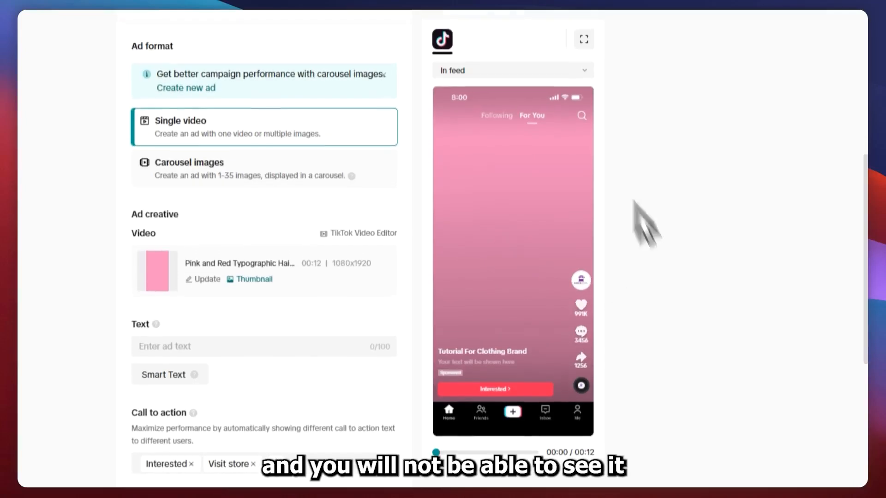
Check the guidance on ad text and set the text to the suggested BUY 1 TAKE 1 FREE!
left_click(164, 348)
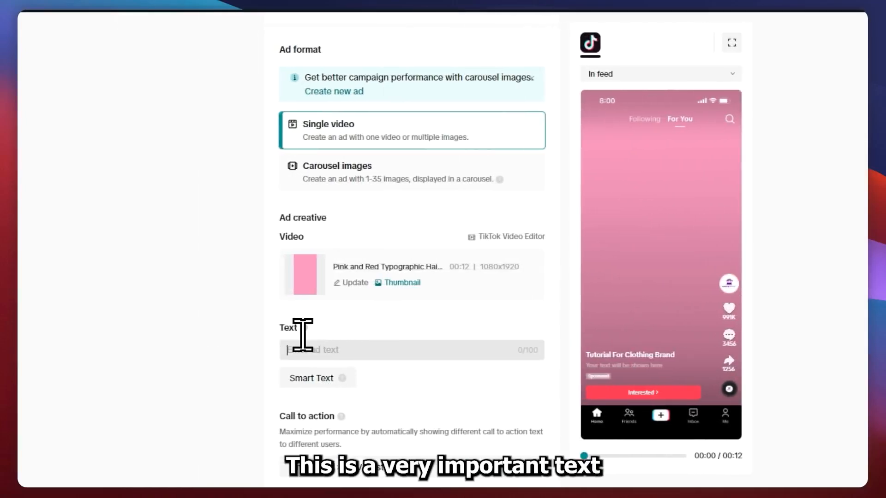
mouse_move(305, 328)
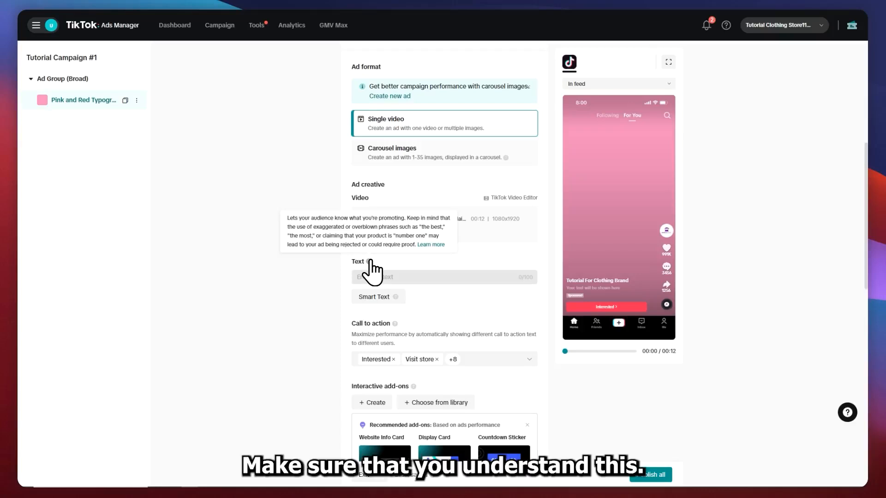
type("Buy")
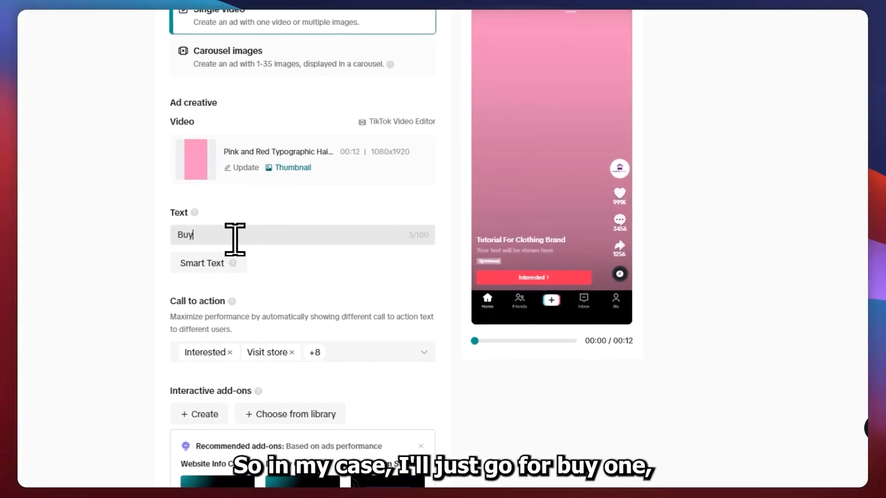
key("BackSpace")
key("BackSpace")
type("uy")
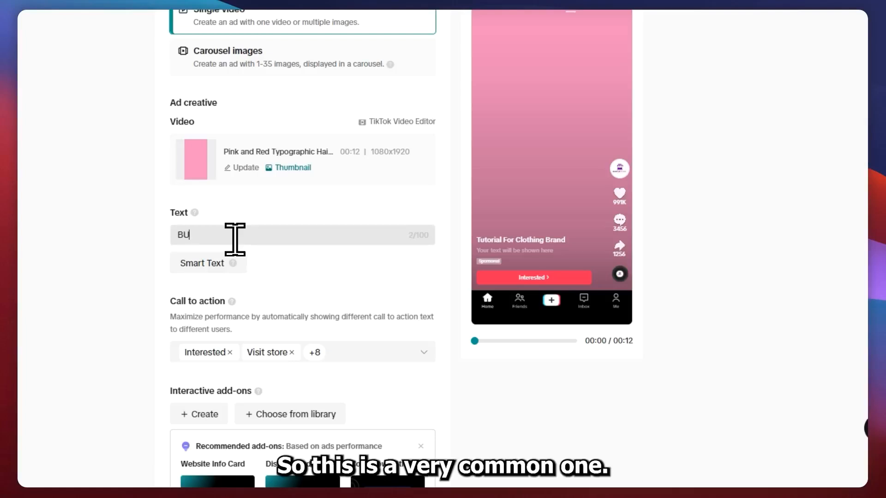
type(" TAKE 1")
key("BackSpace")
key("BackSpace")
key("BackSpace")
key("BackSpace")
key("BackSpace")
key("BackSpace")
key("BackSpace")
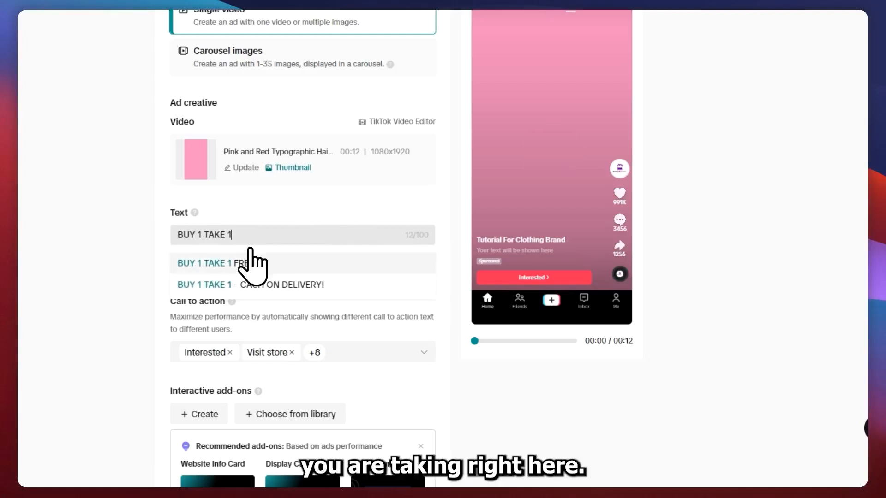
left_click(238, 262)
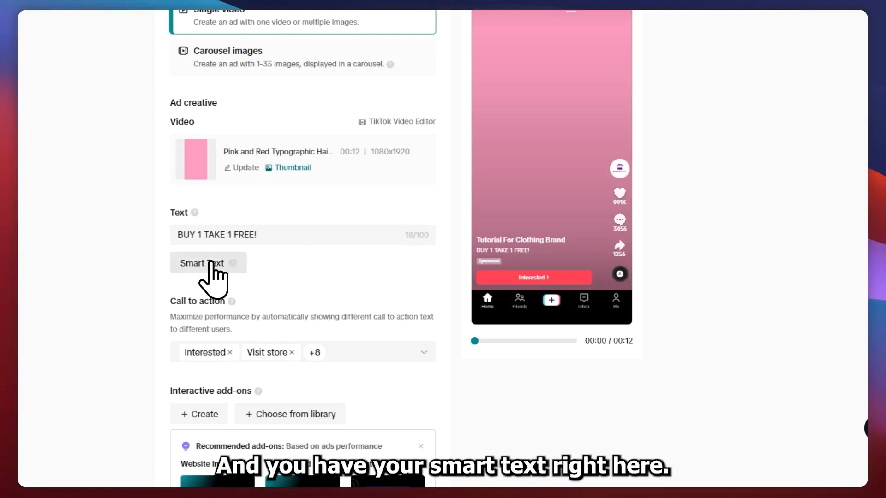
Read the Smart Text description, look at its text generation options, and leave without generating anything
mouse_move(233, 262)
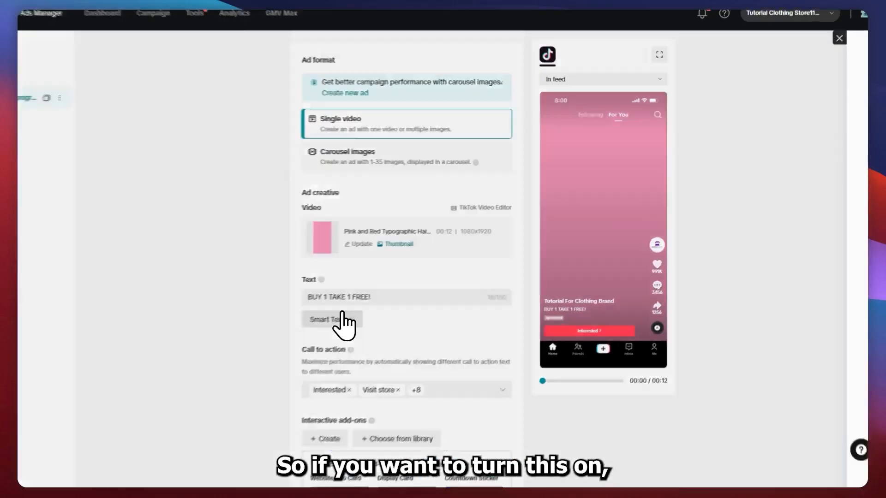
left_click(342, 314)
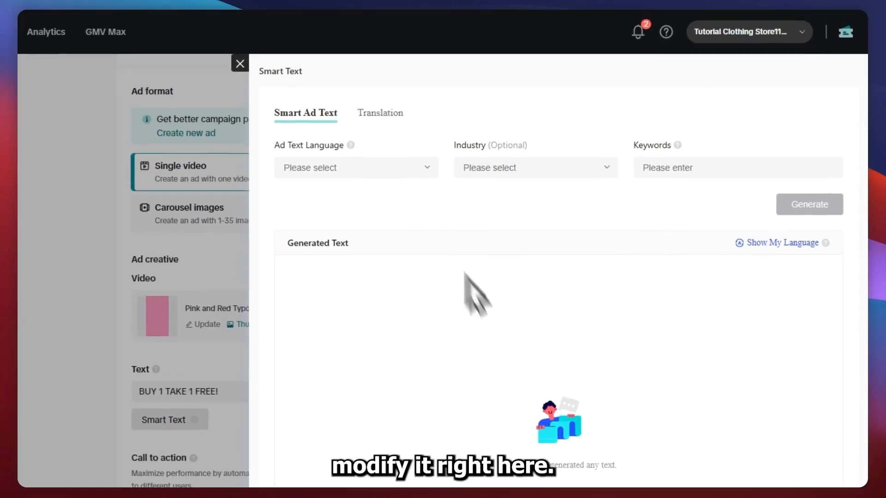
left_click(198, 330)
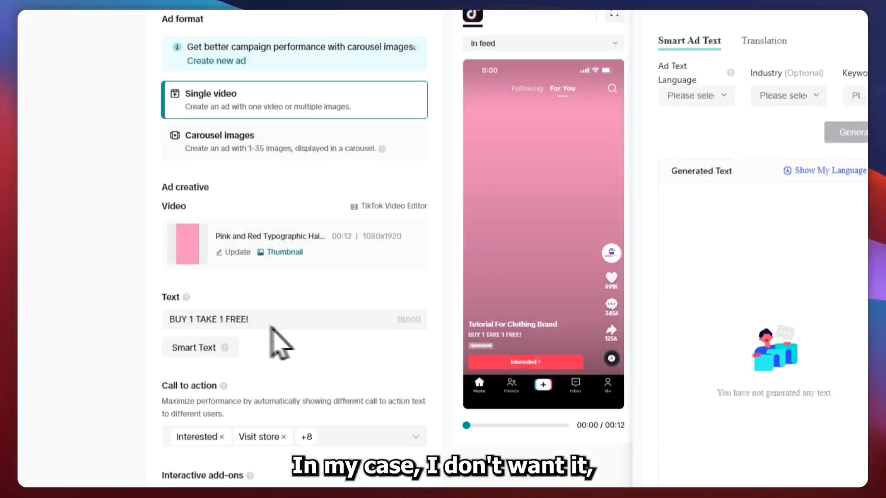
Read the call to action description and look through the available call to action options
scroll(336, 366, "down", 5)
left_click_drag(163, 254, 216, 257)
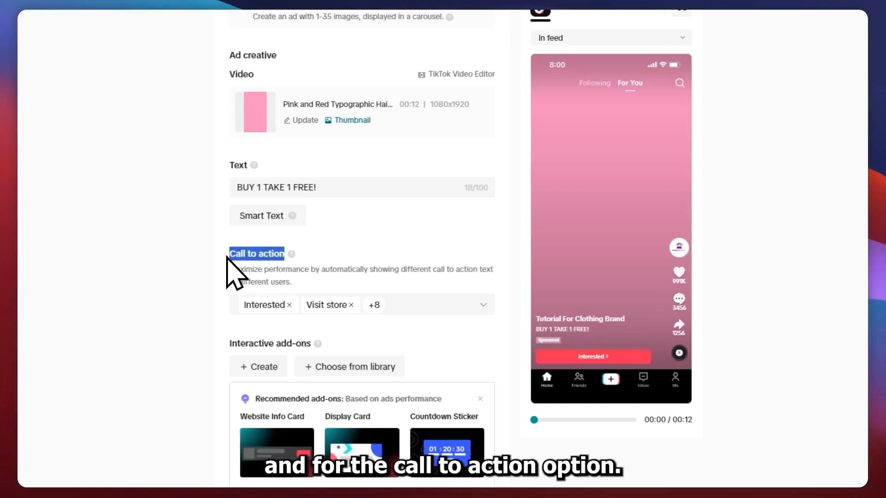
left_click(237, 269)
left_click_drag(224, 272, 438, 279)
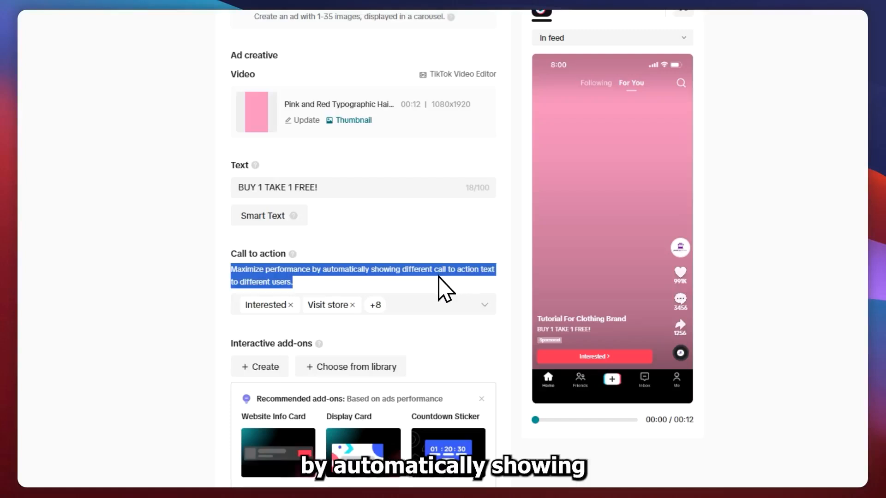
left_click(437, 274)
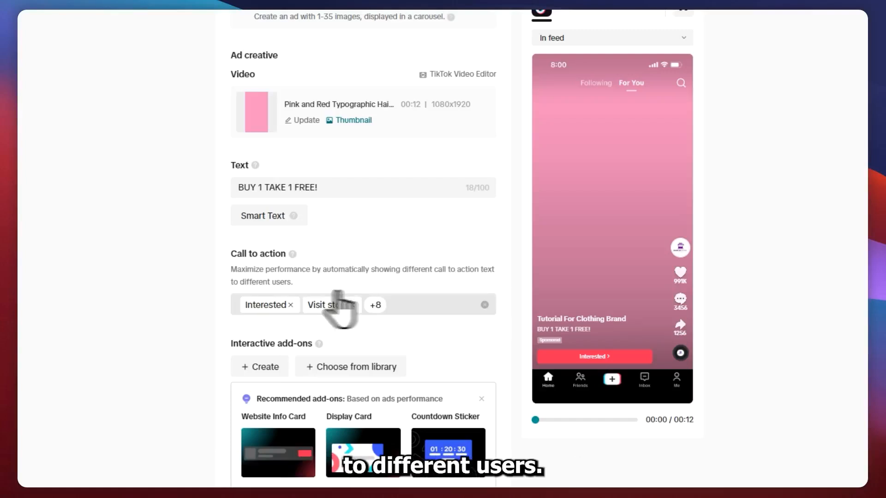
left_click(430, 301)
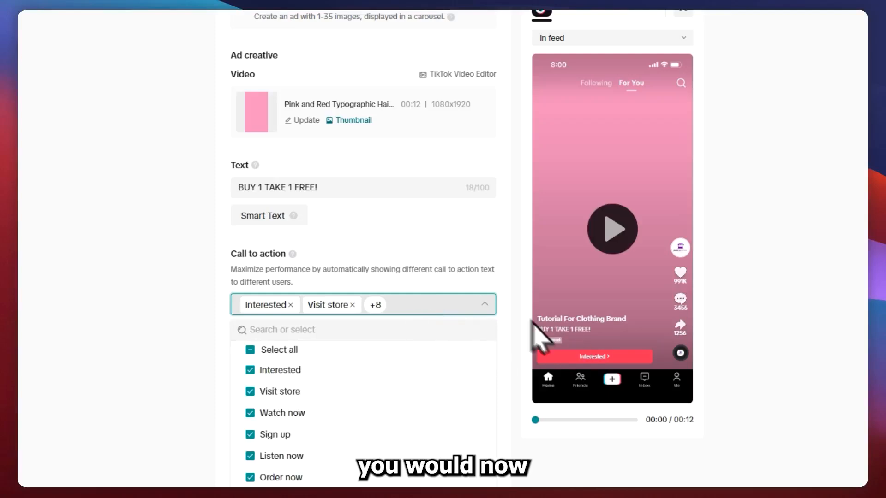
scroll(292, 362, "down", 3)
scroll(263, 351, "up", 4)
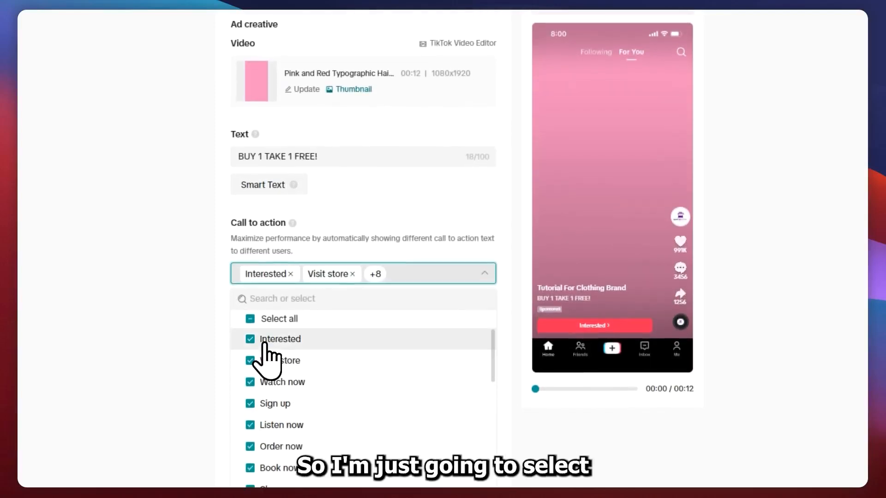
Refine the ad's call to action options by deselecting Book now and Play game and selecting Contact us
scroll(310, 365, "down", 3)
scroll(318, 353, "down", 3)
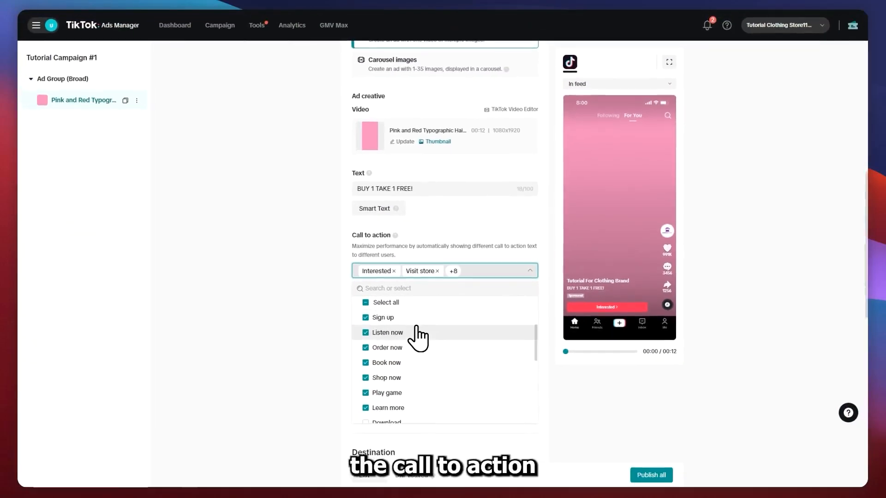
scroll(418, 336, "up", 3)
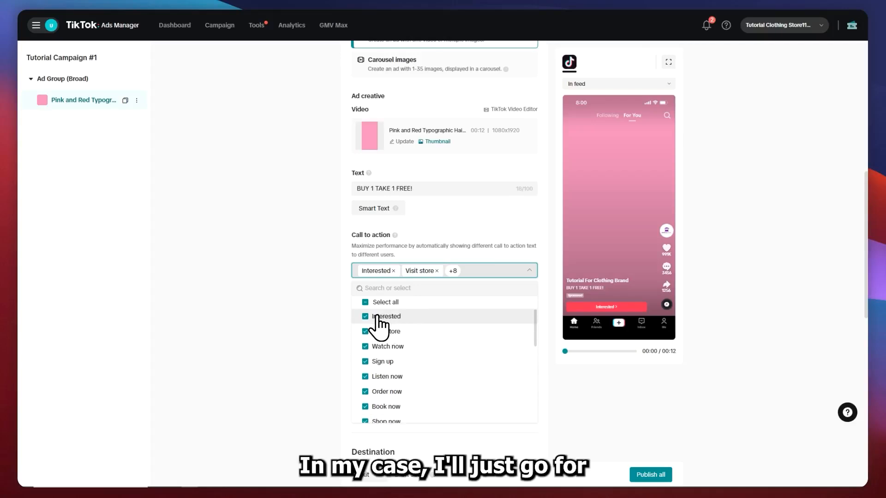
scroll(415, 356, "down", 2)
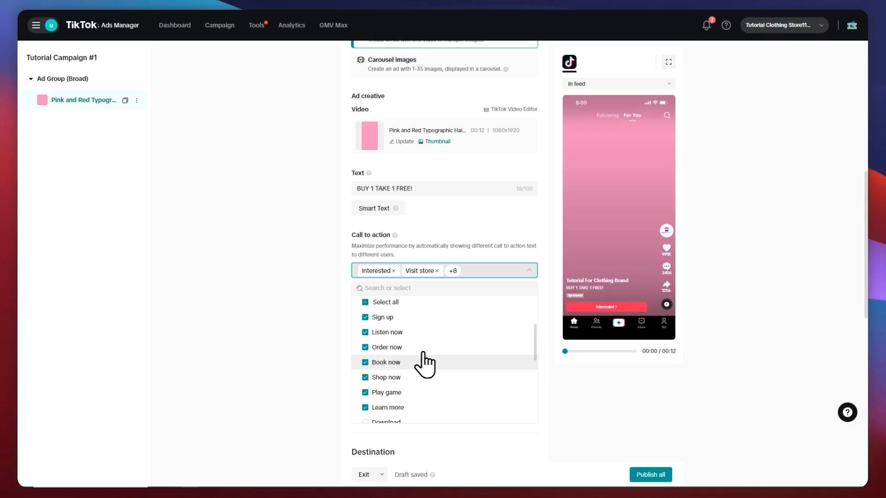
left_click(372, 363)
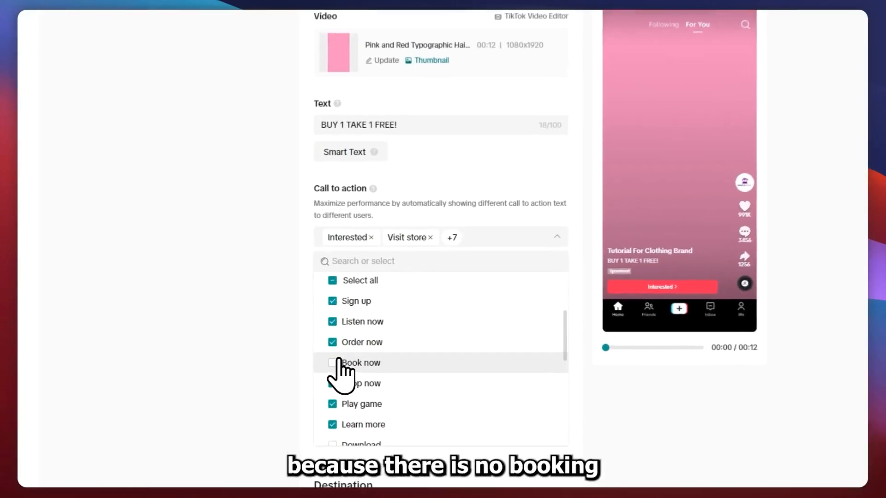
scroll(368, 367, "down", 2)
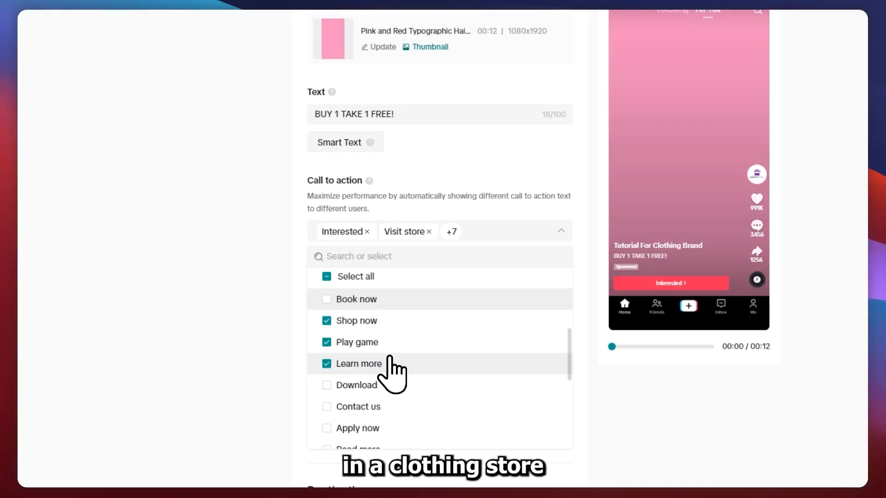
left_click(335, 342)
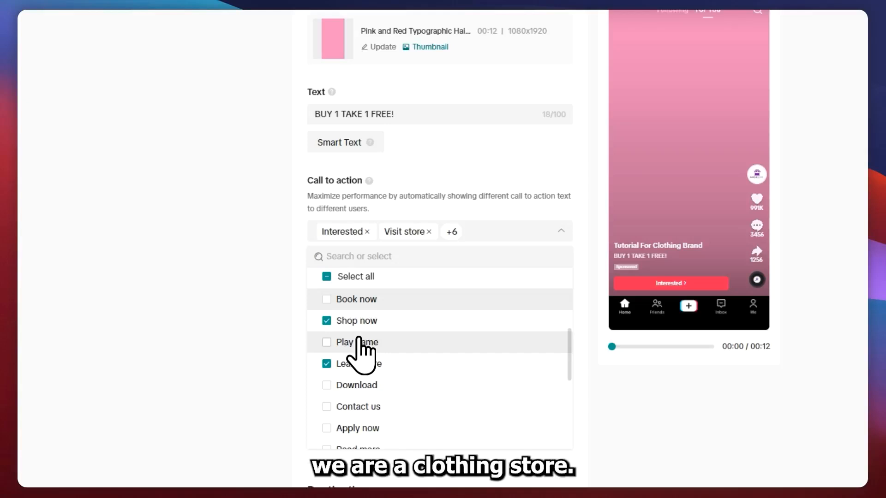
scroll(360, 342, "down", 2)
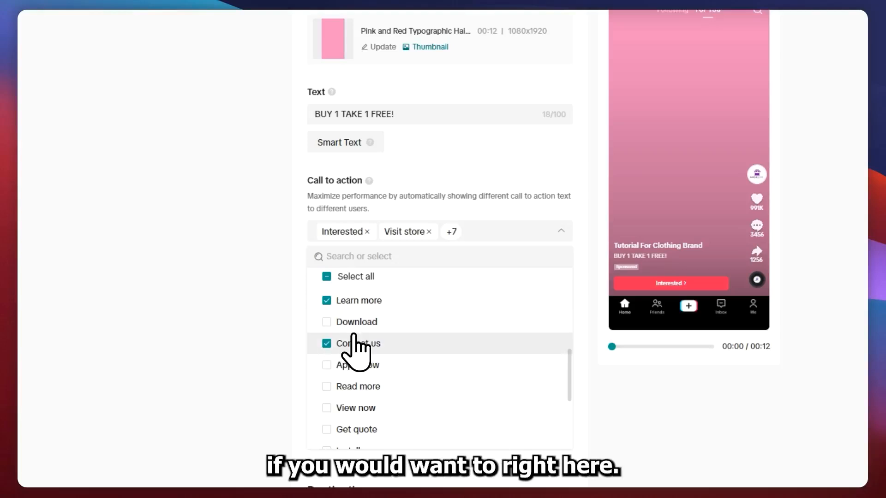
scroll(379, 347, "down", 2)
scroll(365, 341, "down", 2)
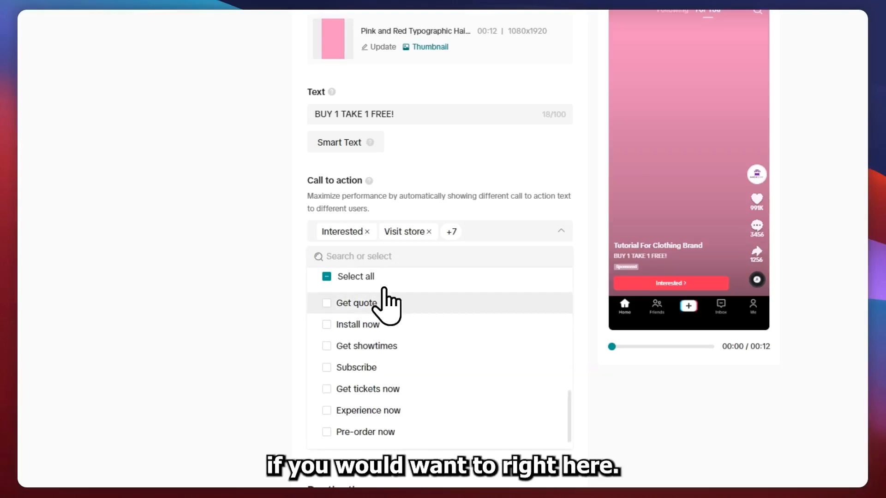
left_click(232, 184)
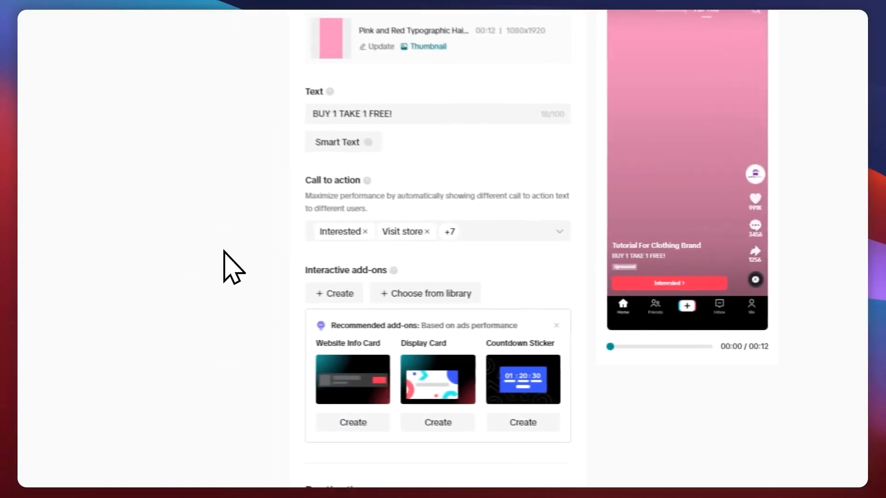
Start creating the recommended Website Info Card add-on and enter google.com as the website to generate content from
scroll(164, 263, "down", 3)
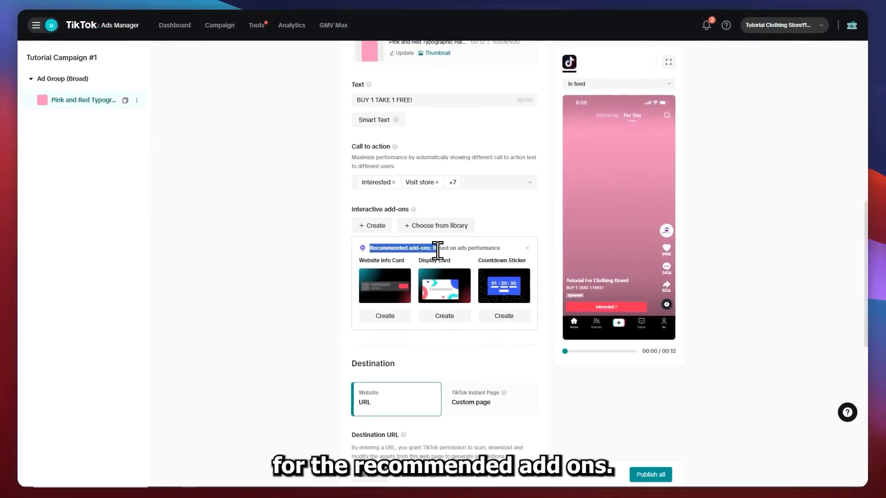
left_click(457, 250)
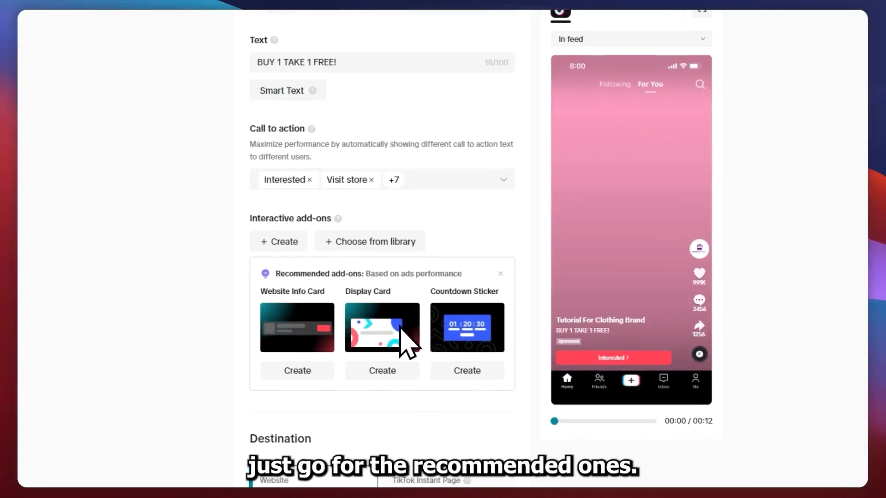
left_click(306, 369)
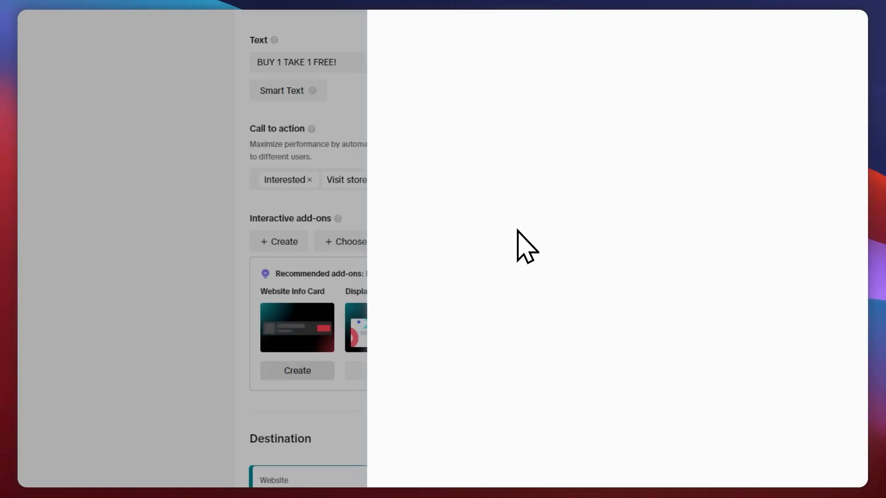
left_click(489, 114)
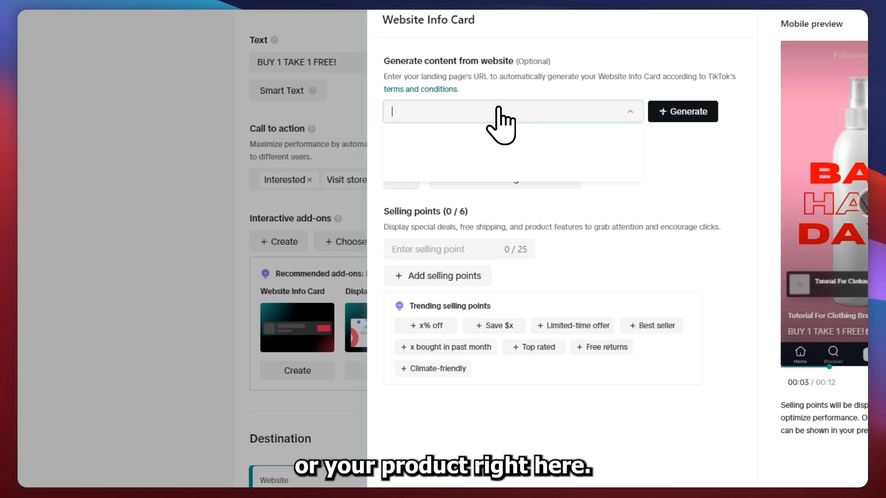
type("google.com")
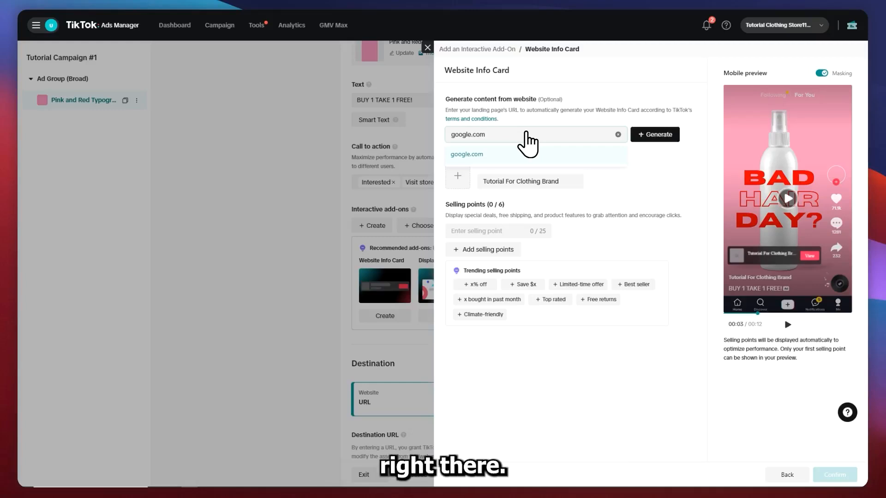
left_click(613, 180)
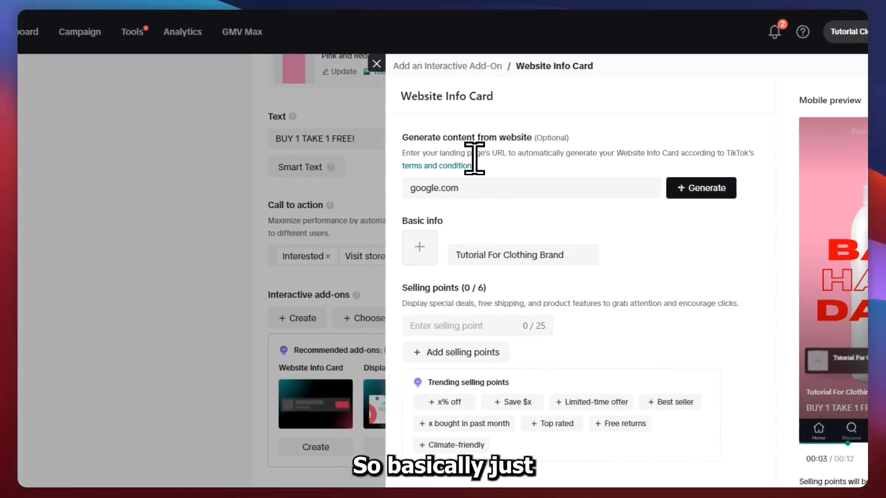
left_click_drag(449, 157, 514, 213)
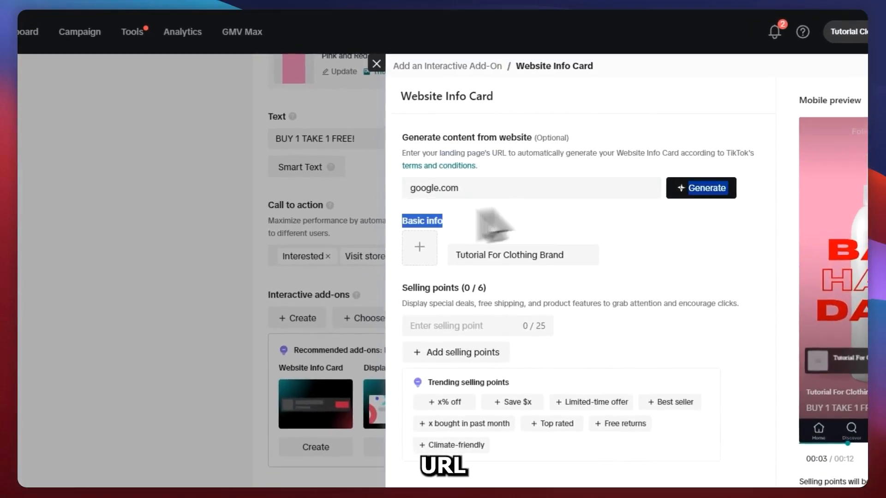
Add the store logo to the Website Info Card's basic info and select Tutorial For Clothing Brand as its name
left_click(434, 251)
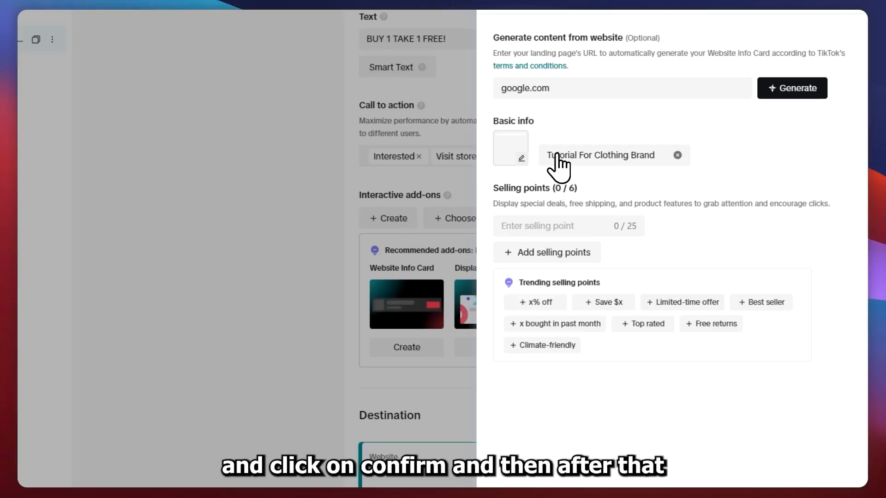
left_click(557, 154)
left_click(597, 181)
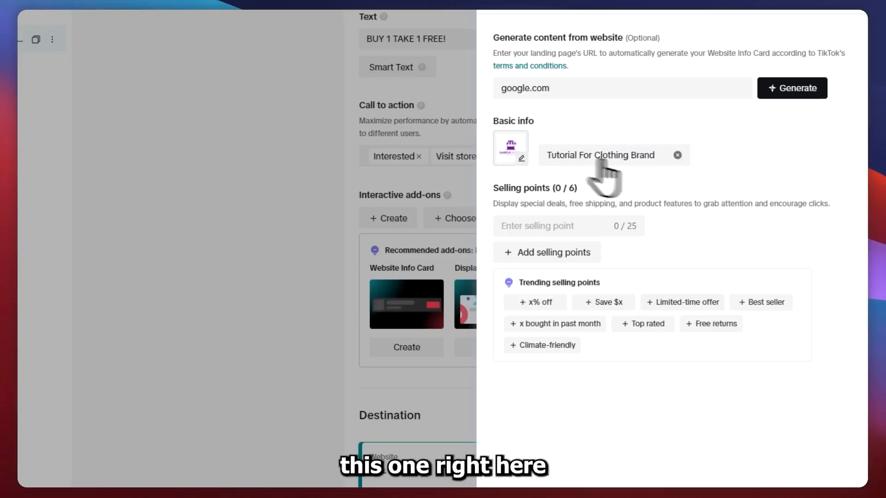
left_click(637, 155)
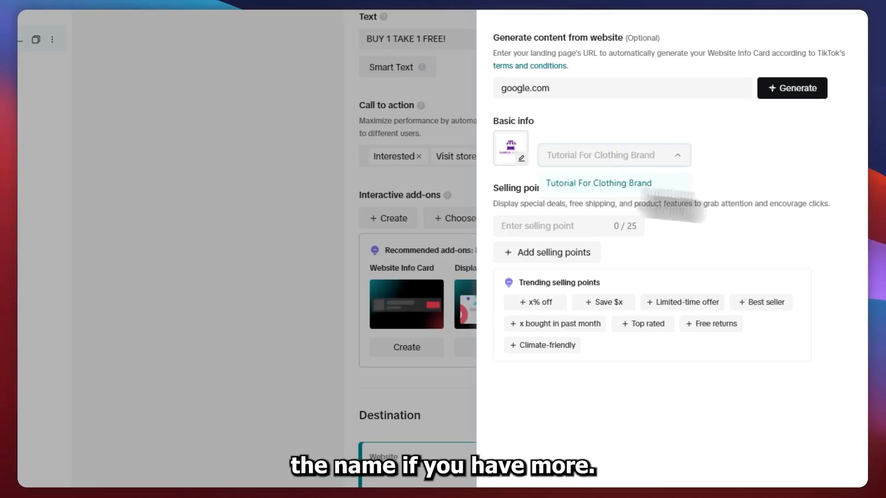
left_click(624, 184)
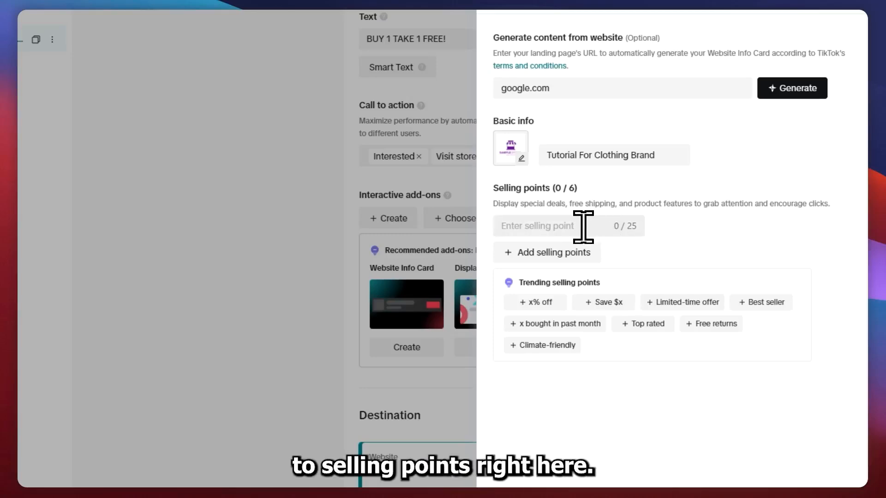
Add the selling points Limited-time offer, Best seller, Top rated and Climate-friendly, and save the Website Info Card
left_click(674, 302)
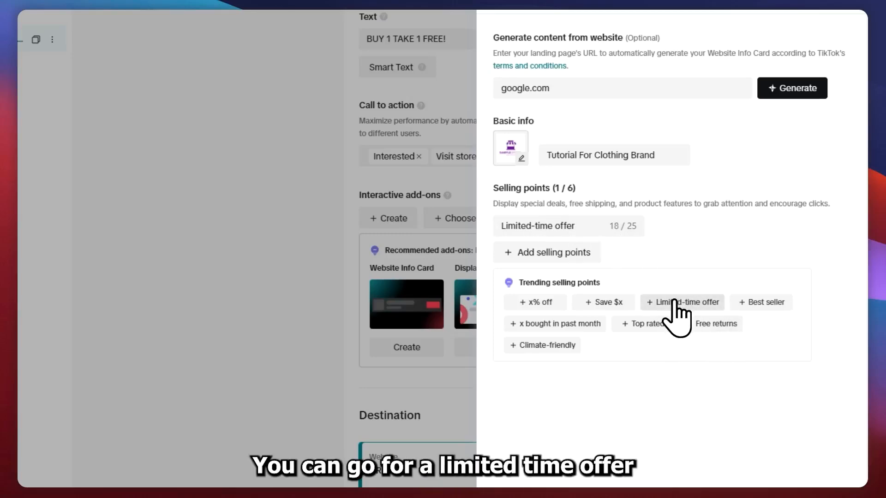
left_click(767, 303)
left_click(648, 350)
left_click(545, 398)
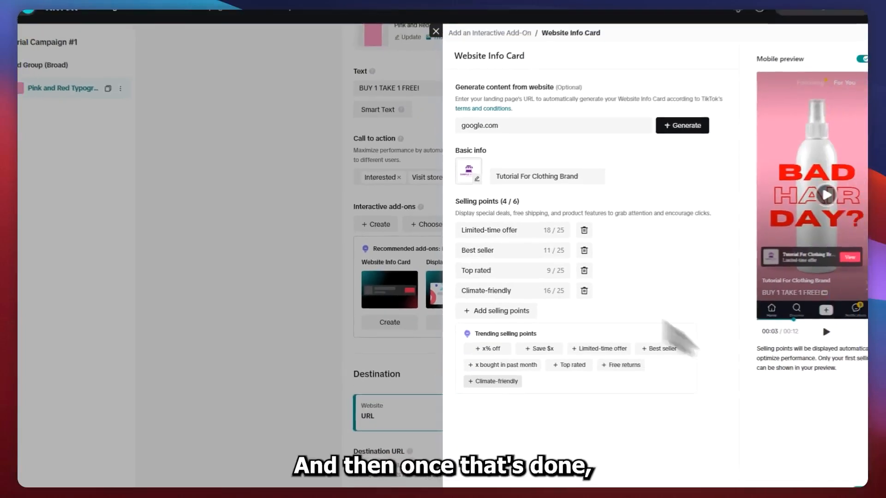
left_click(821, 466)
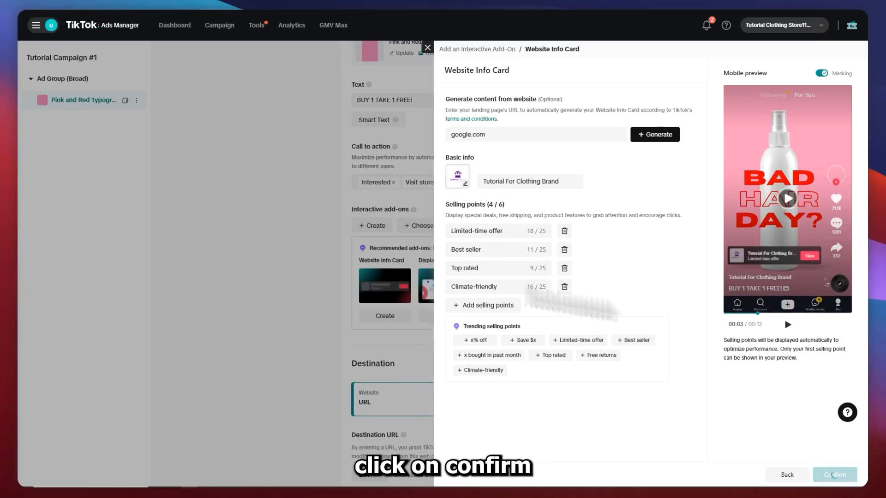
scroll(407, 260, "down", 3)
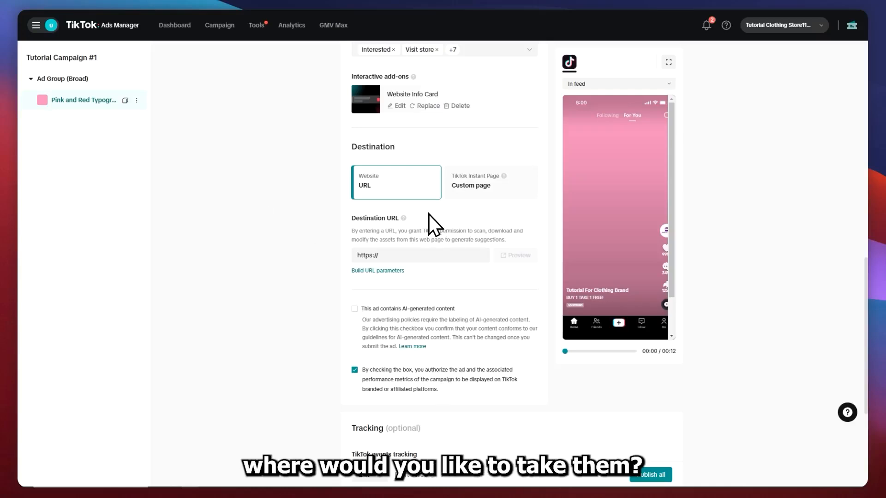
left_click_drag(360, 230, 398, 232)
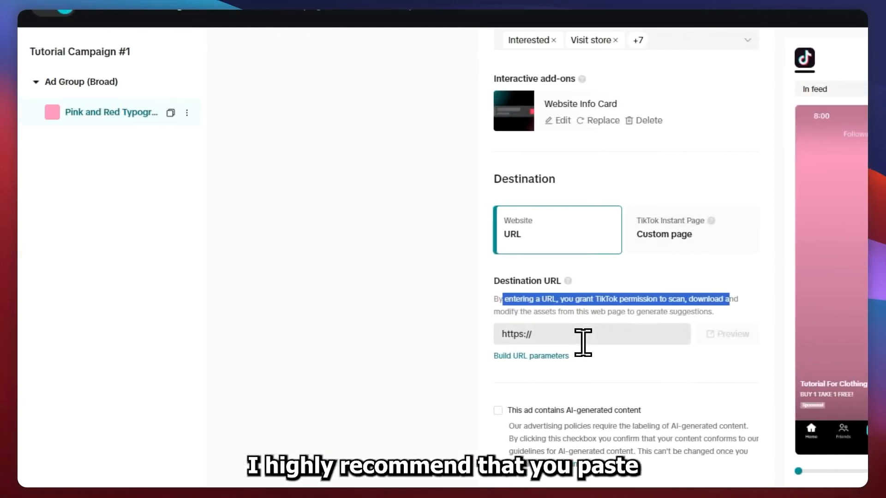
left_click(299, 336)
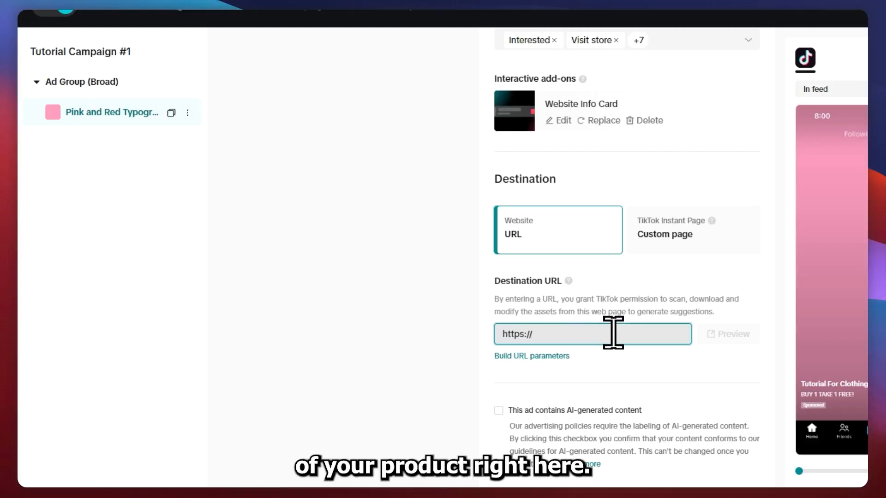
type("google.com")
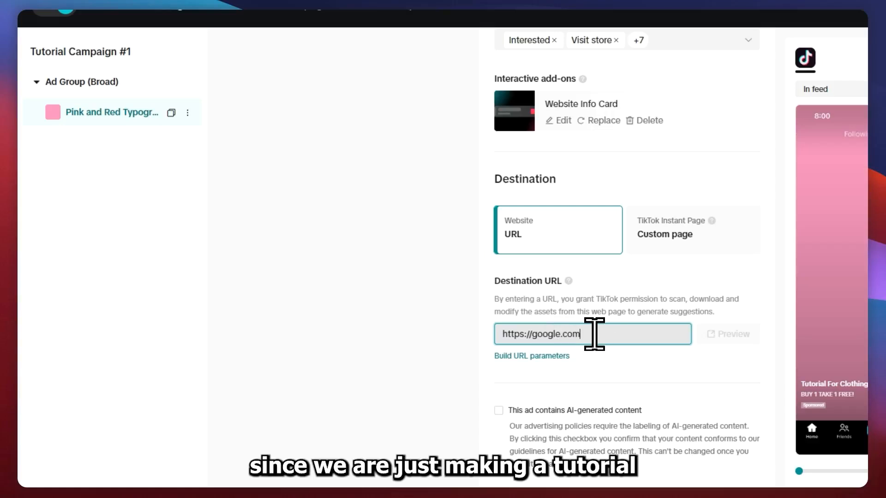
left_click(249, 329)
scroll(198, 324, "down", 1)
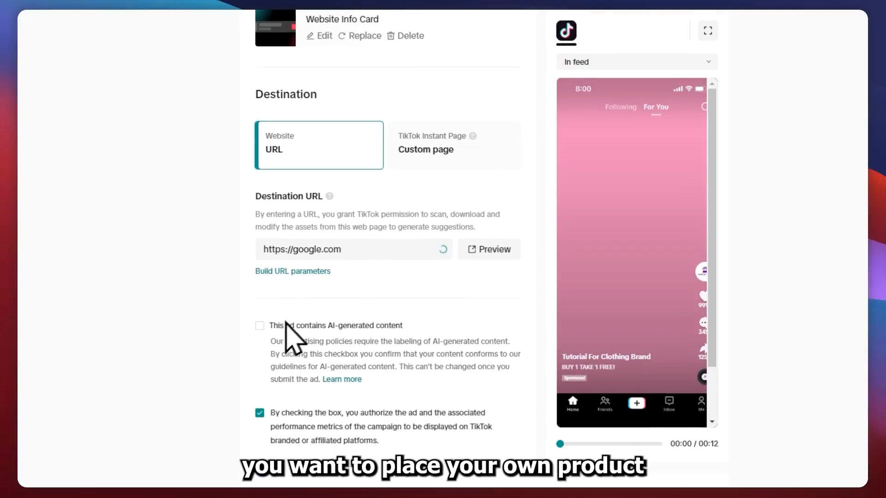
Declare that the ad contains AI-generated content, keeping the authorization for displaying the ad and its performance metrics
scroll(347, 286, "down", 1)
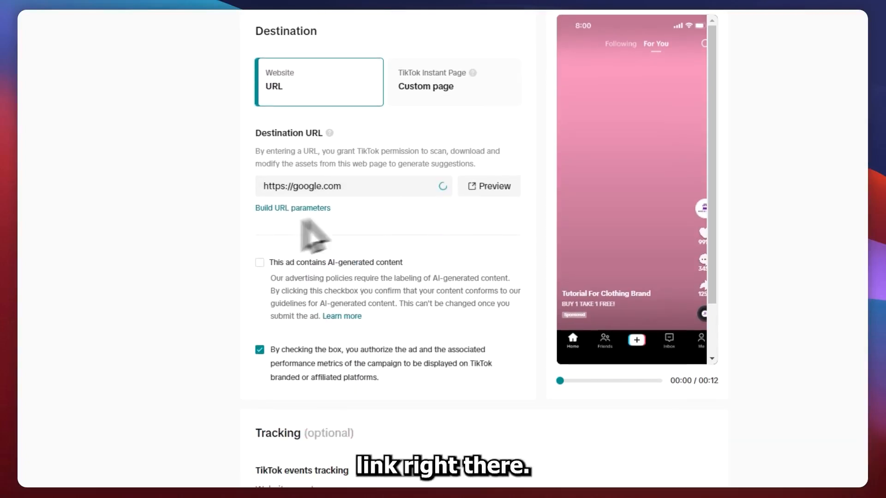
left_click_drag(289, 259, 406, 259)
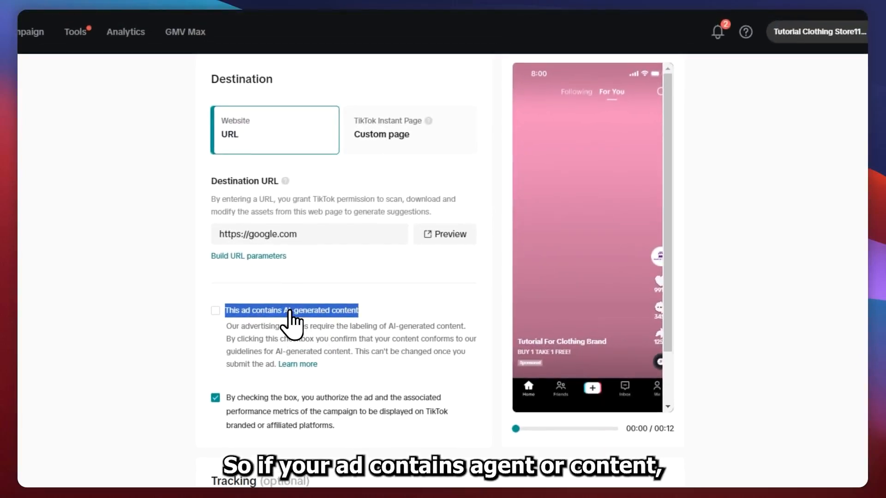
left_click(215, 310)
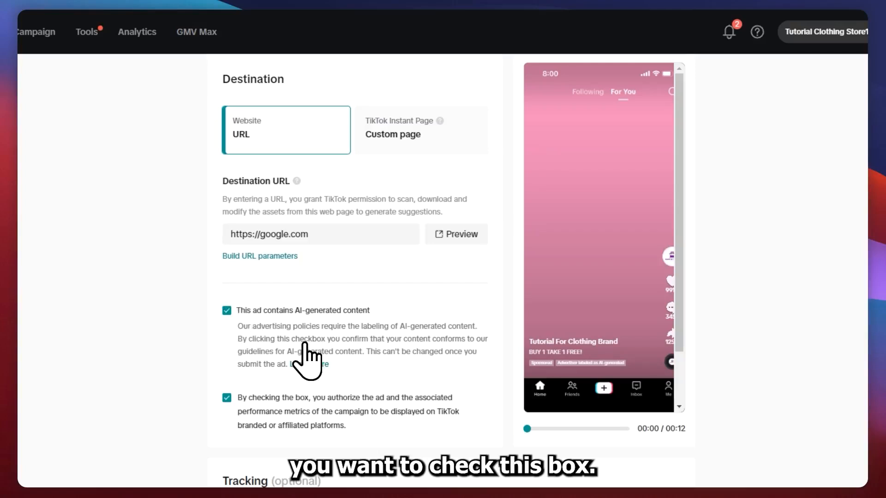
scroll(305, 344, "down", 2)
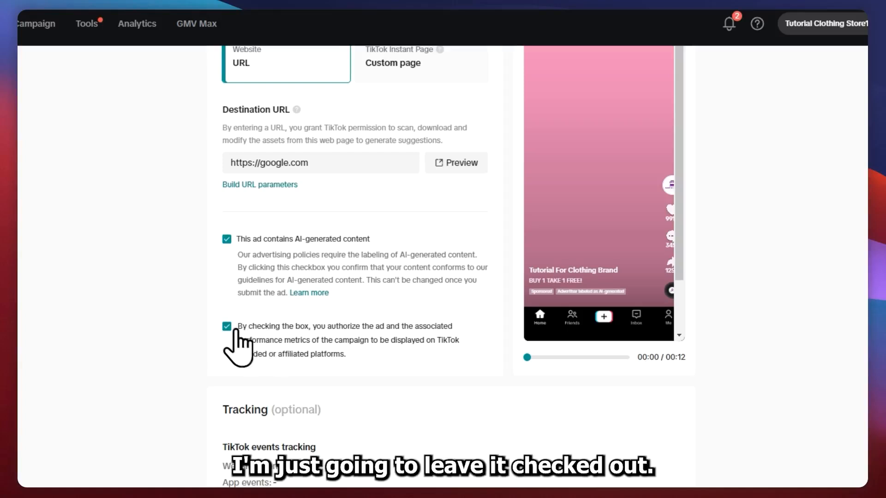
Examine the optional tracking section, including TikTok events tracking and the third-party tracking settings
scroll(247, 352, "down", 4)
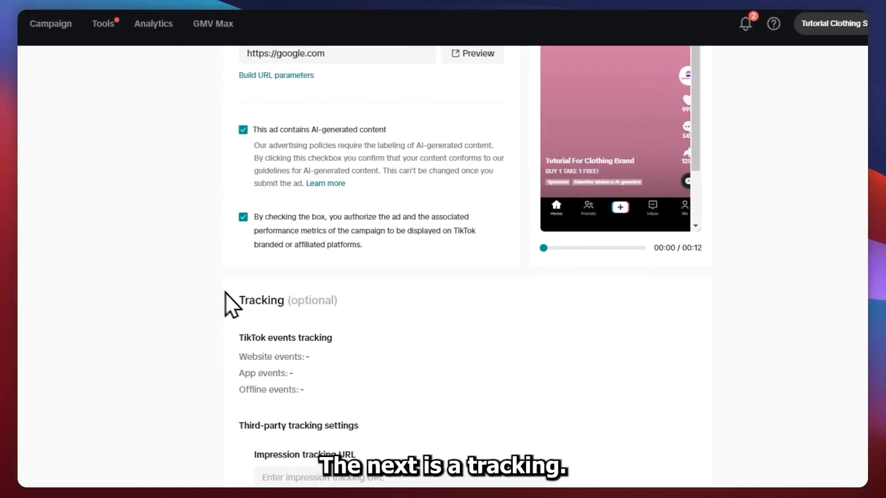
left_click_drag(211, 297, 350, 317)
left_click(322, 340)
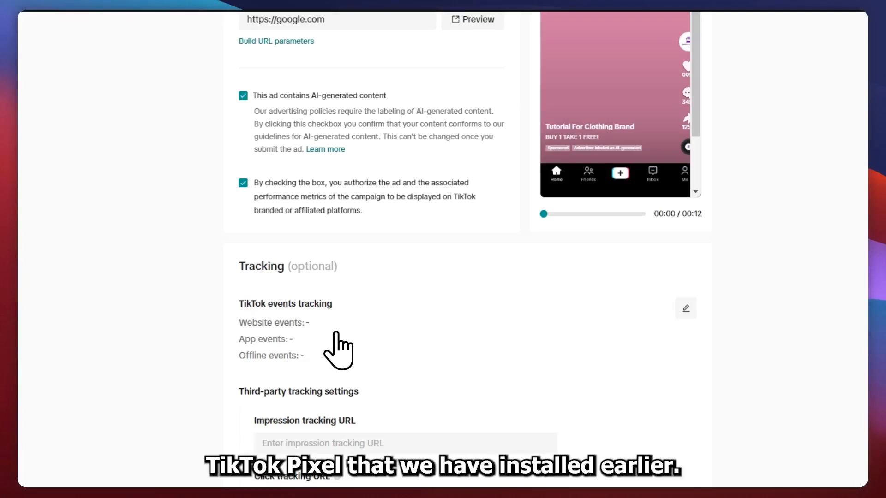
scroll(338, 351, "down", 3)
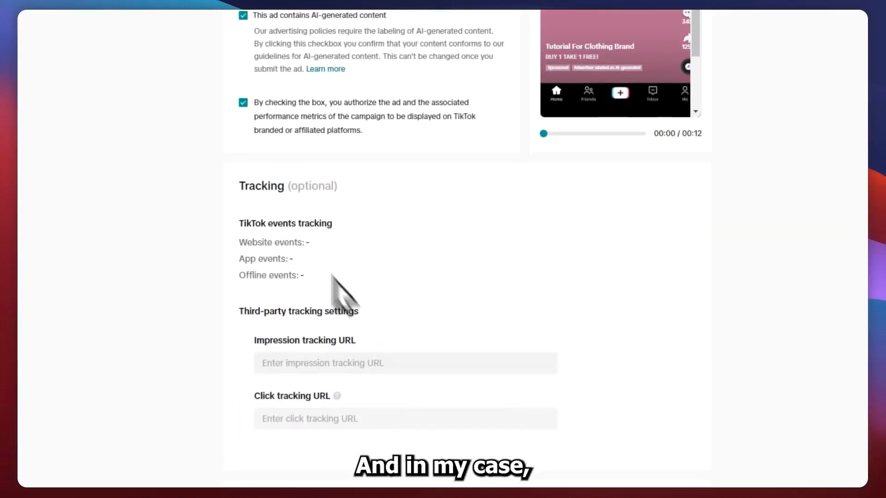
Leave the impression and click tracking URLs empty and submit the campaign, ad group and ad for publishing
scroll(365, 392, "down", 3)
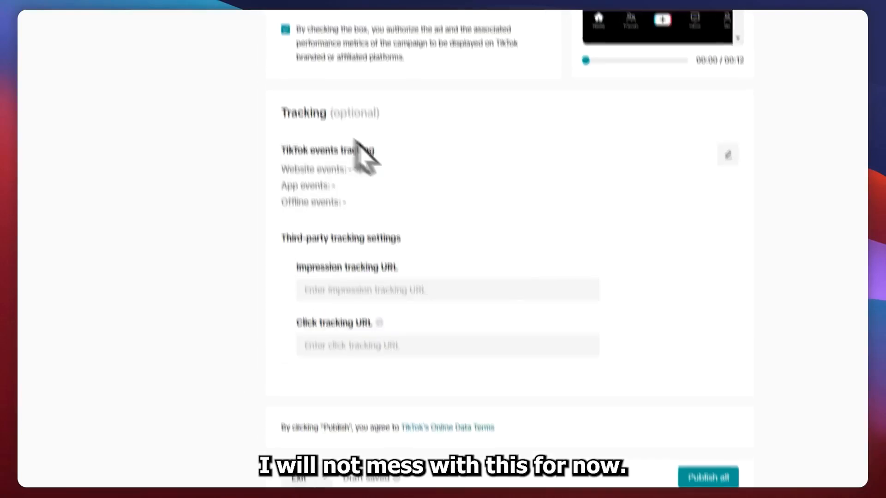
left_click(637, 473)
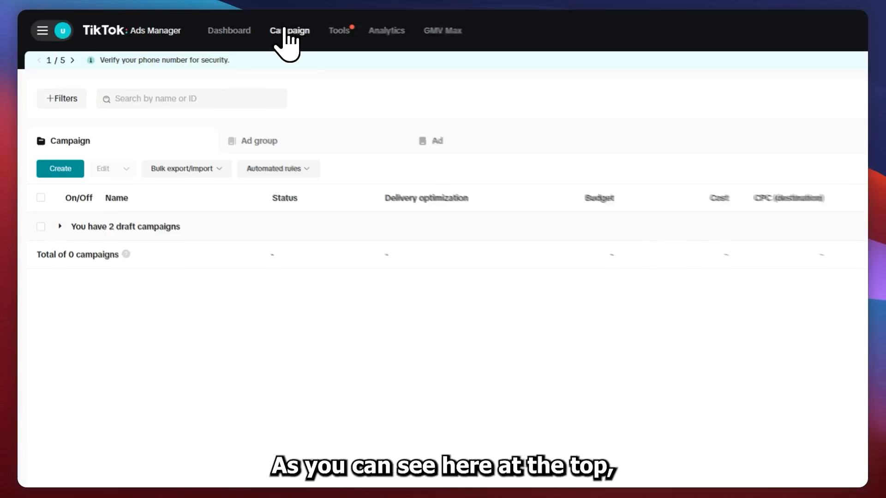
Expand the draft entries in the campaign overview and review the lists at campaign, ad group and ad level
left_click(286, 31)
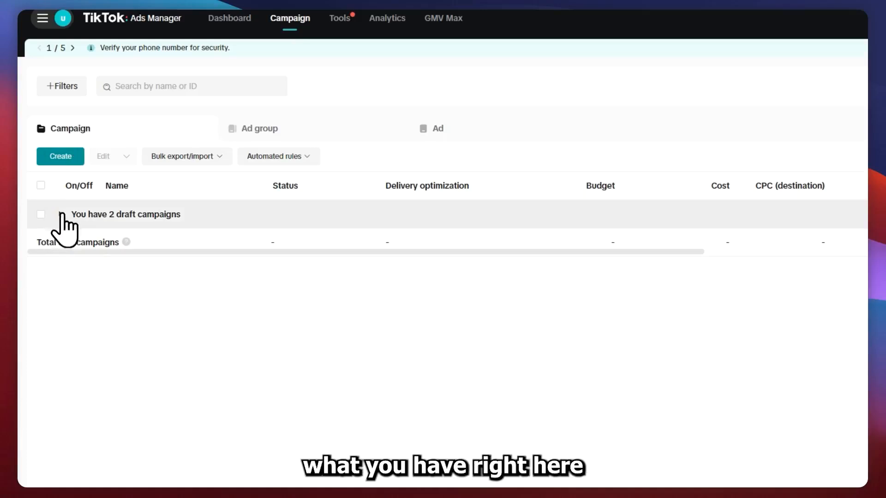
left_click(61, 214)
left_click(284, 131)
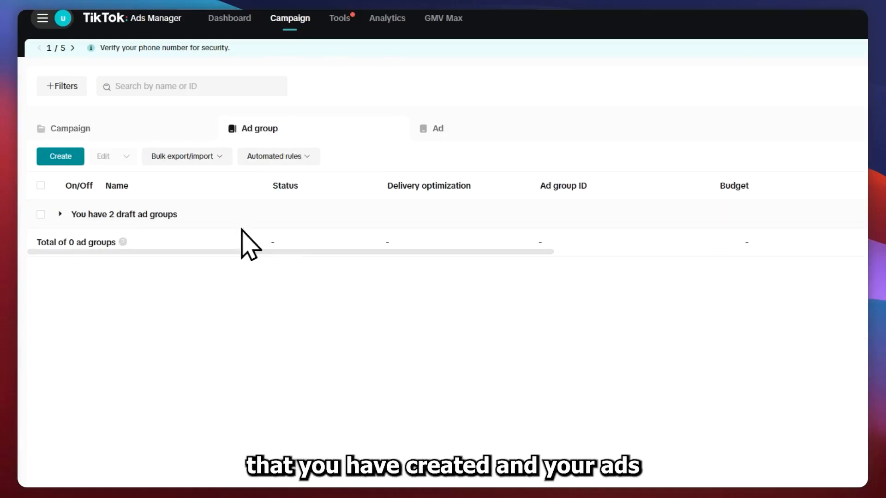
left_click(439, 128)
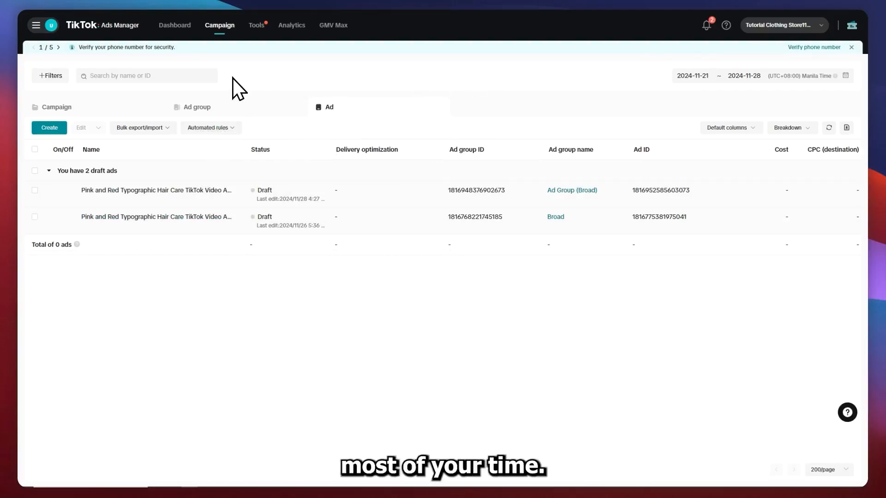
left_click(83, 106)
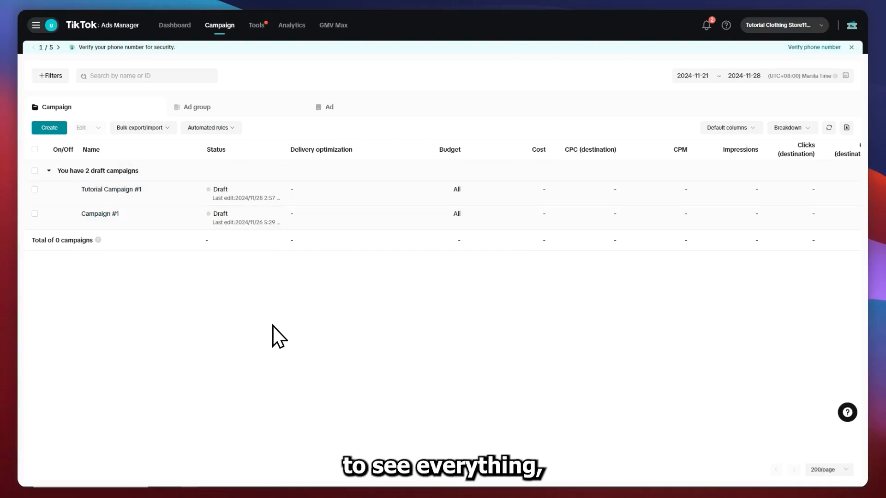
left_click(206, 112)
left_click(368, 107)
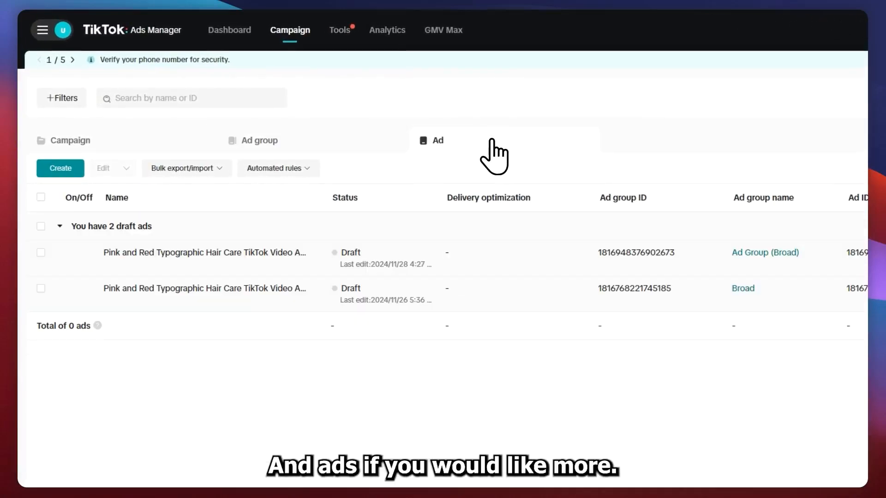